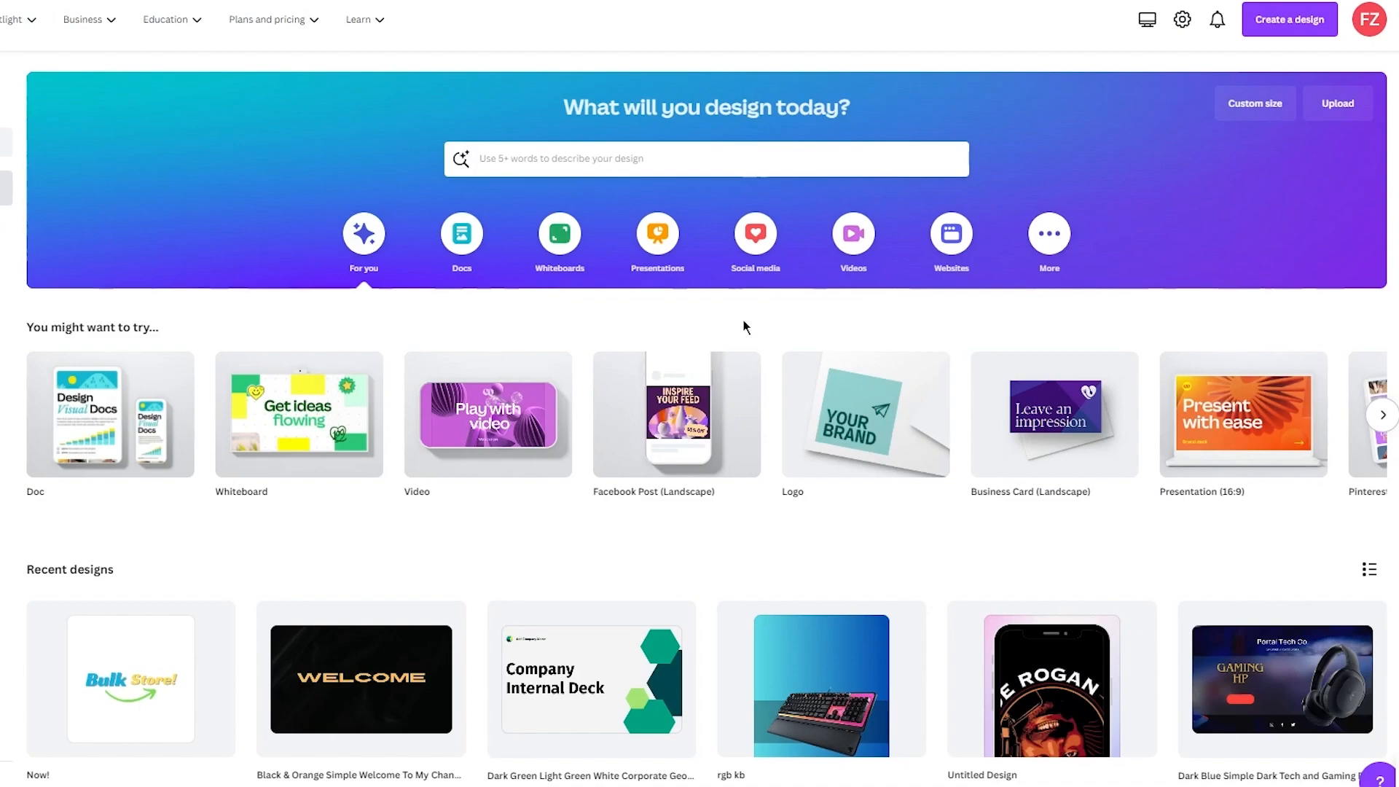
Create a new 1080 × 1080 px design using the Instagram Post (Square) suggestion for a custom width of 1080
click(1274, 30)
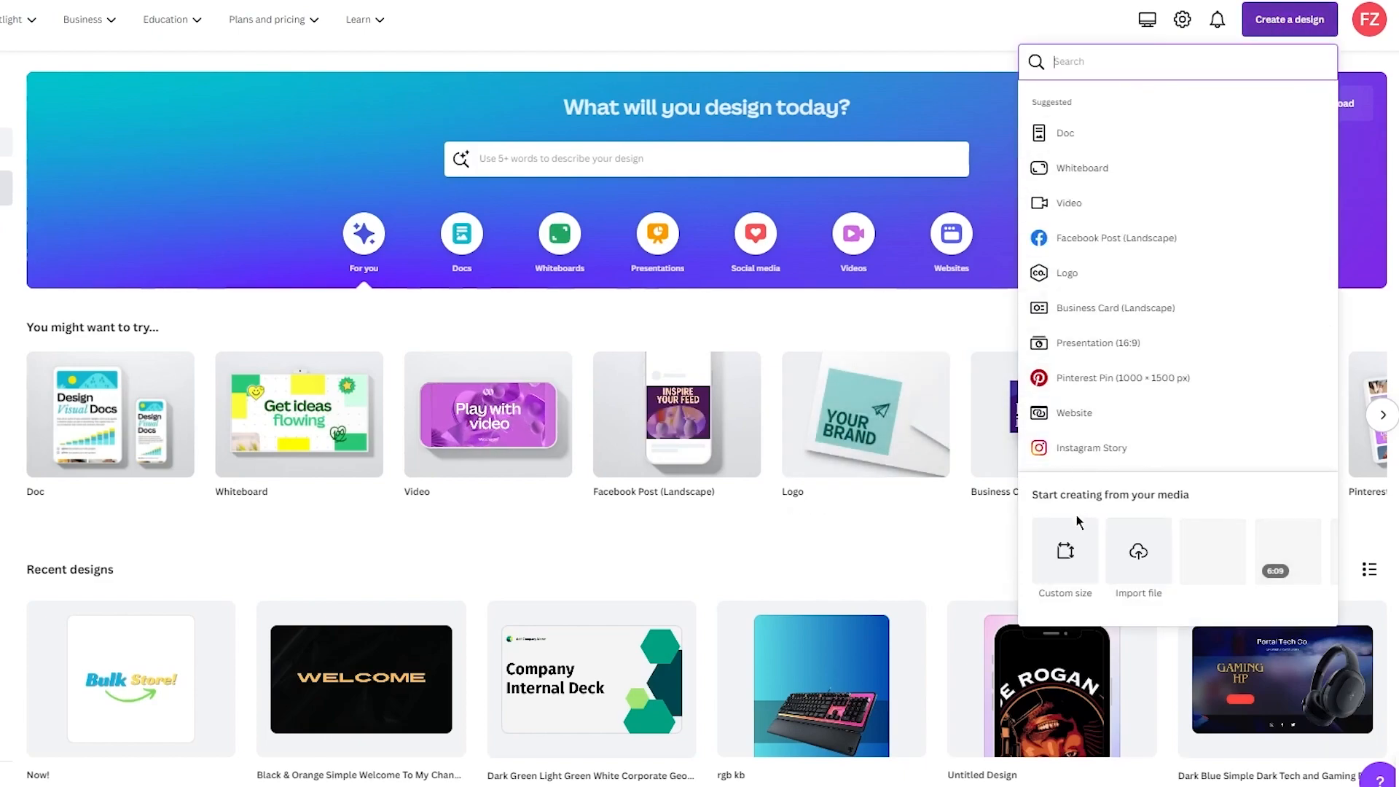
click(1065, 550)
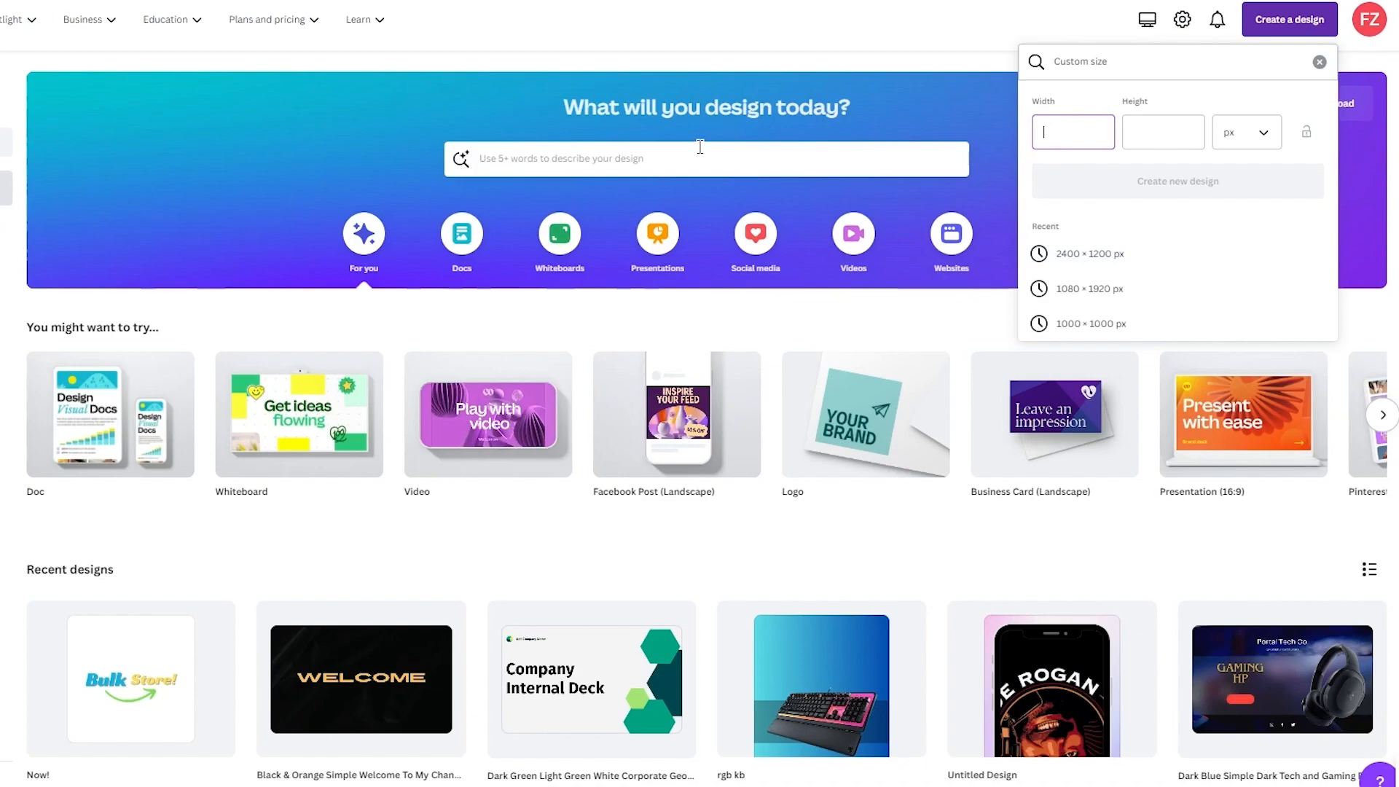
text(1080)
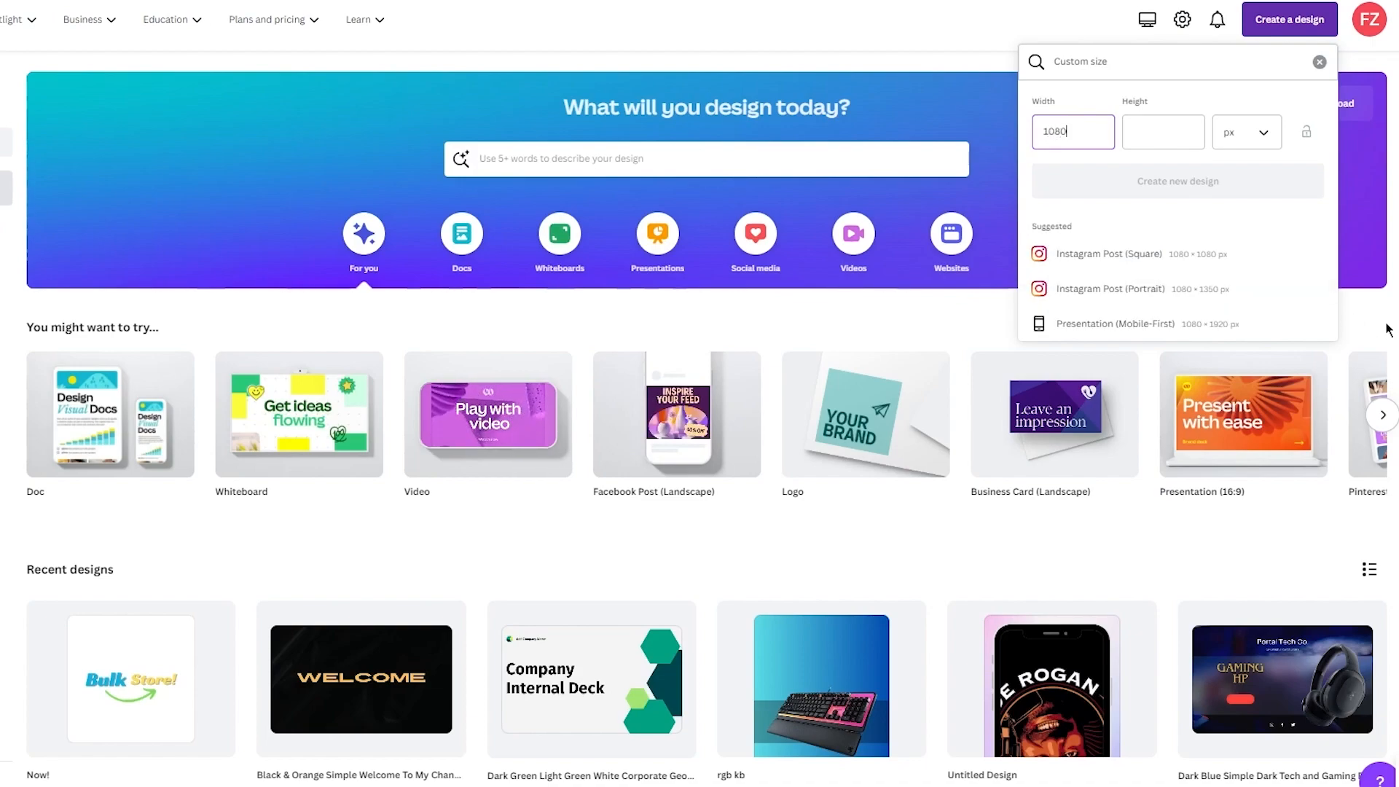
click(1143, 266)
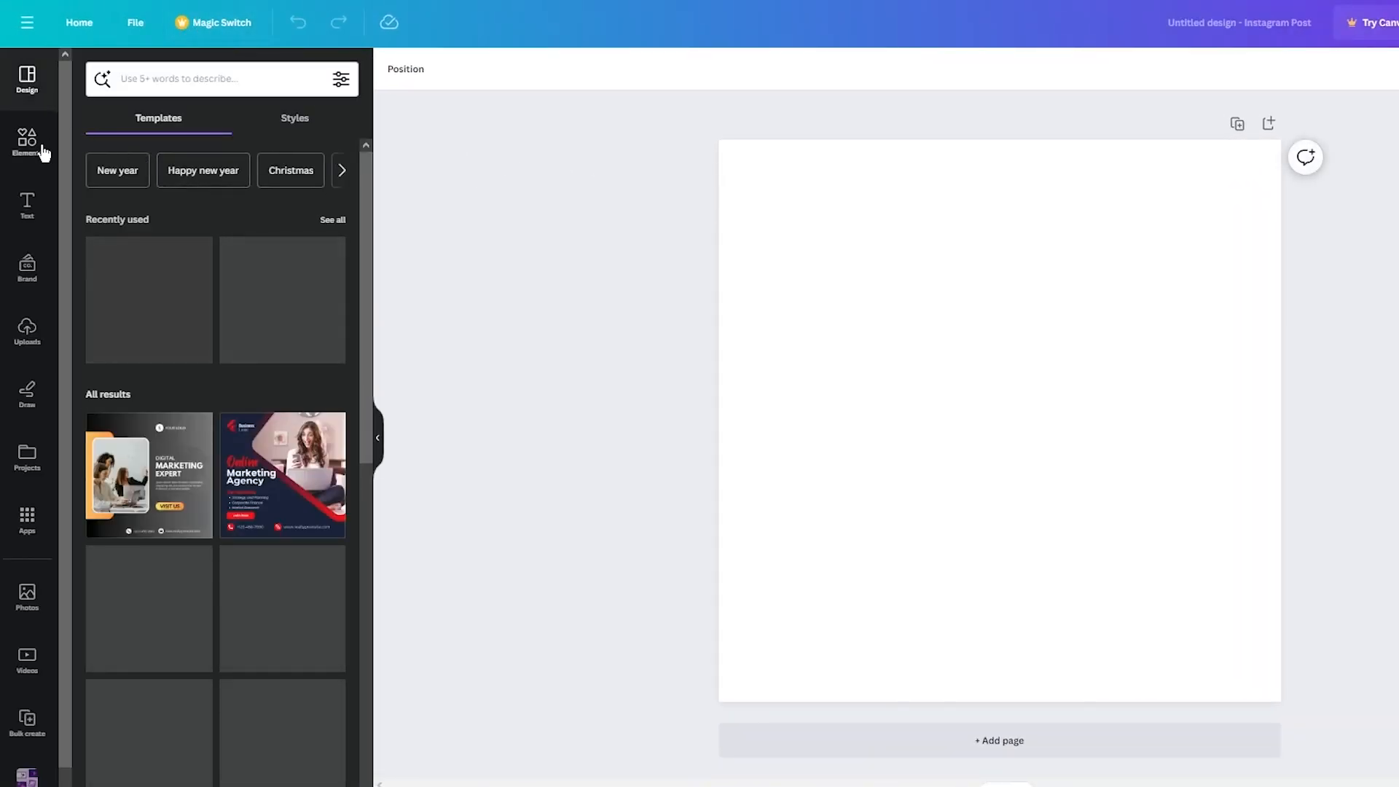
Search the elements for "castle" and browse all matching graphics
click(47, 148)
click(172, 79)
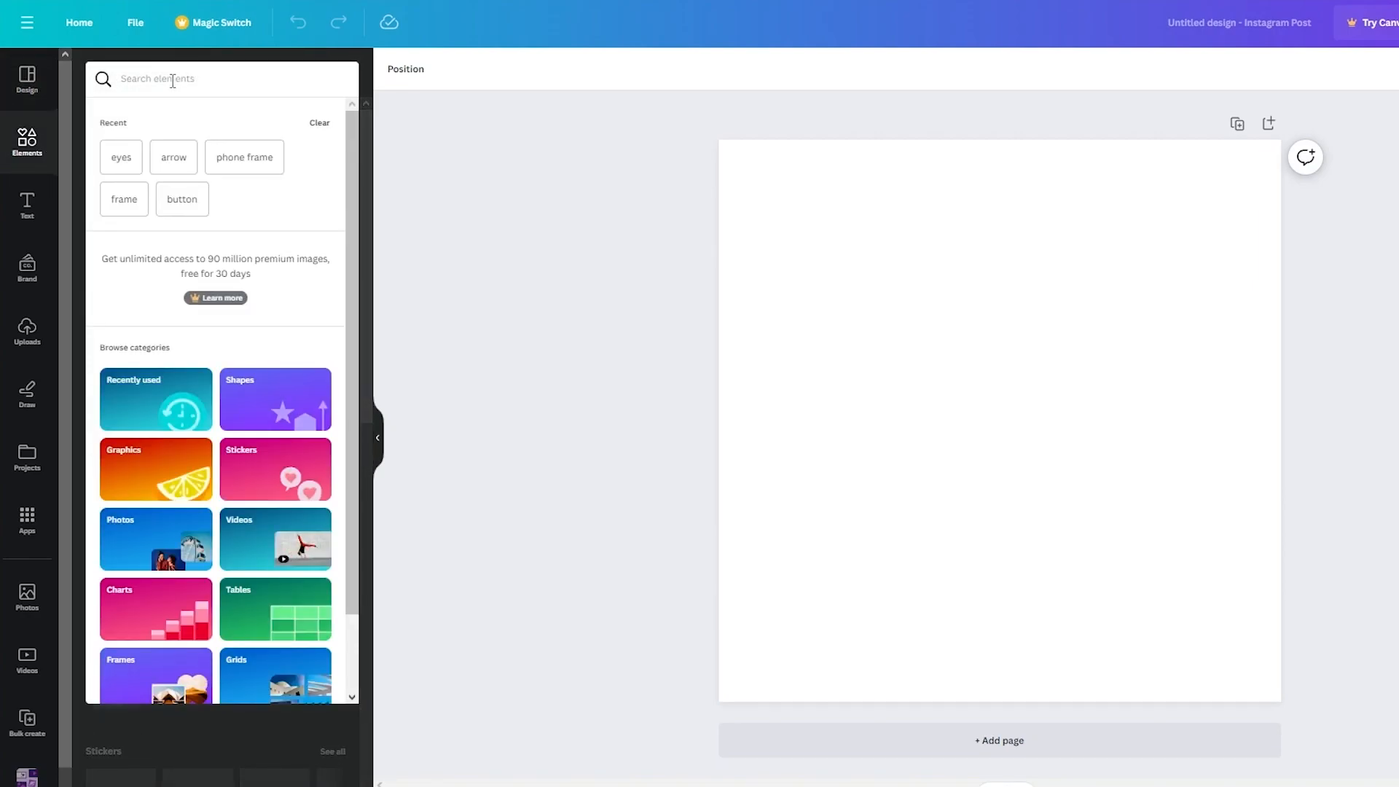
text(castle)
key(Return)
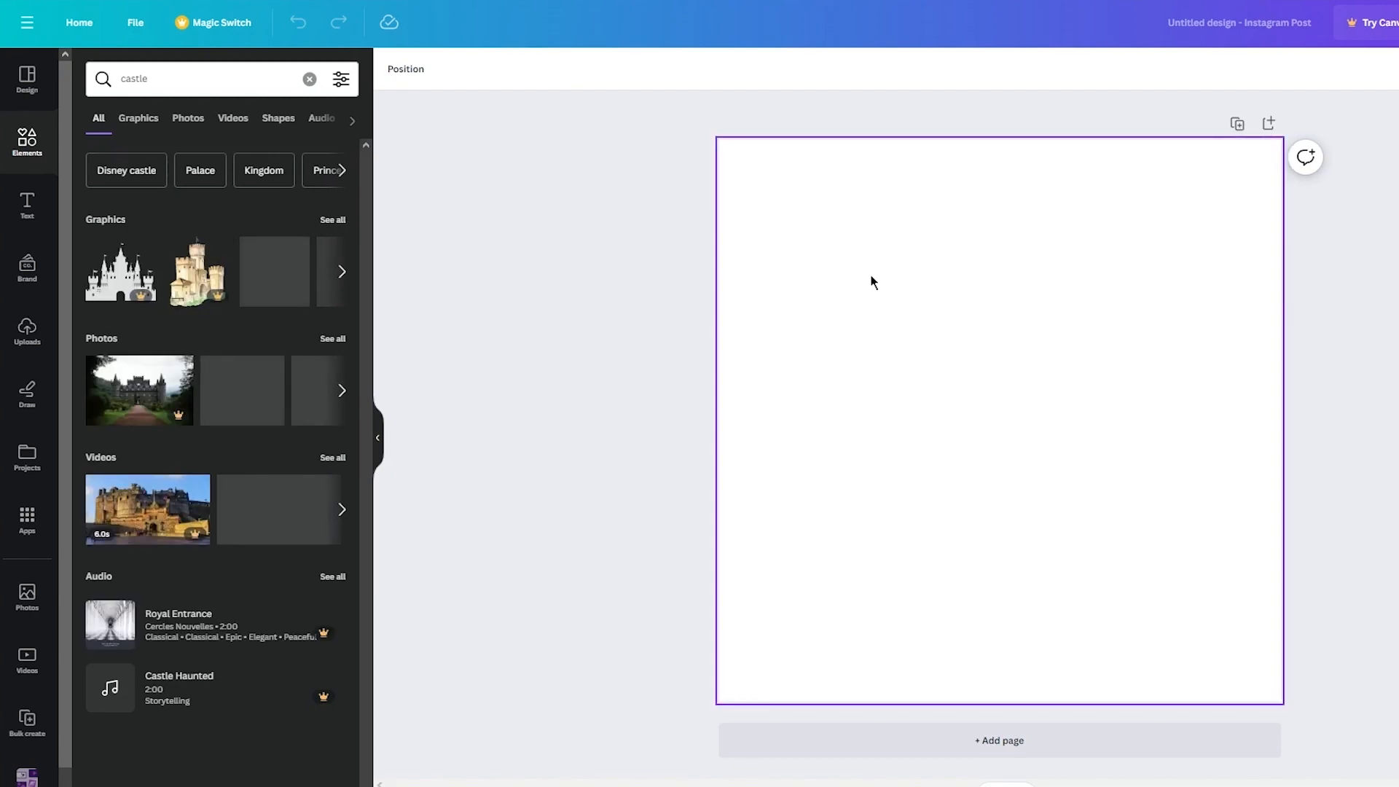
click(331, 220)
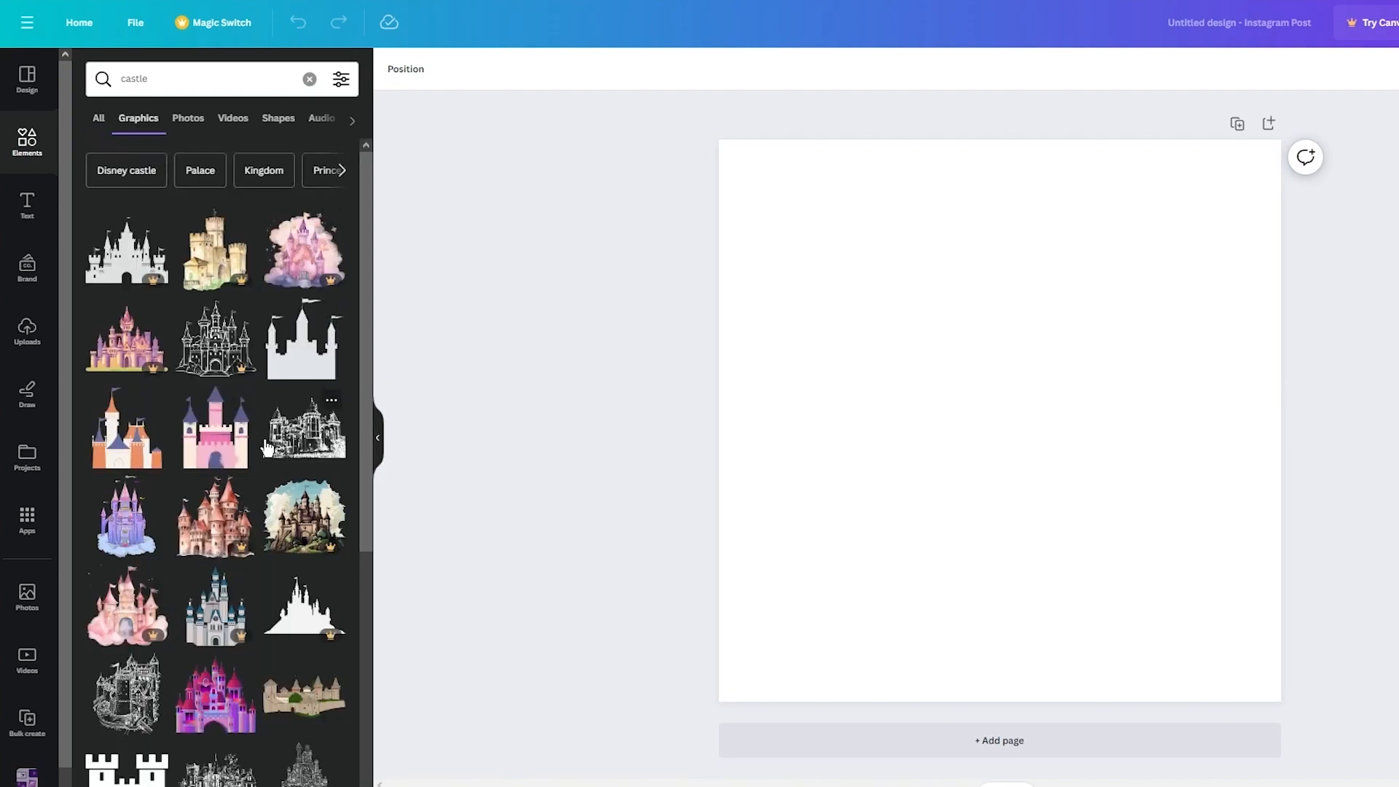
scroll(231, 458, down, 3)
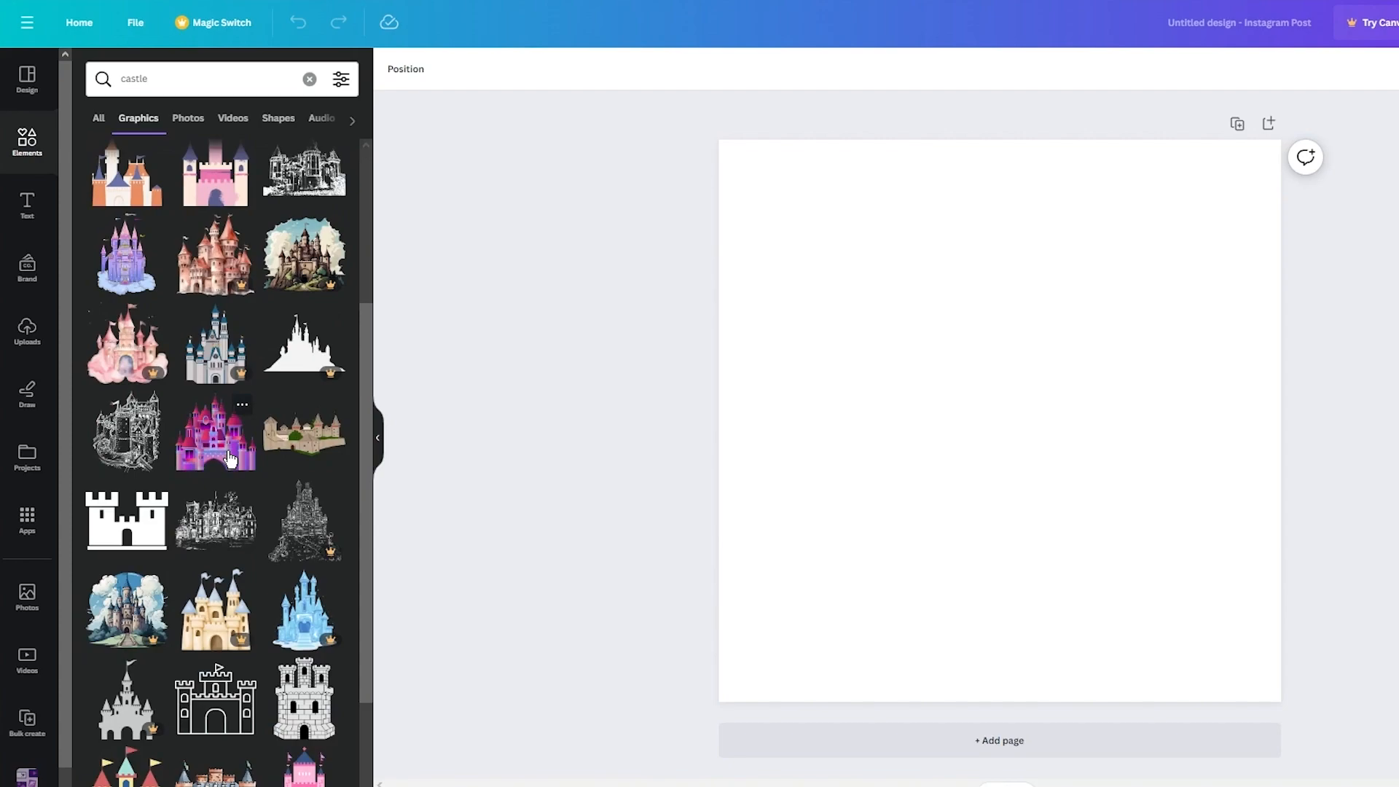
Try the purple castle graphic, delete it, and add the beige walled castle graphic instead
click(230, 459)
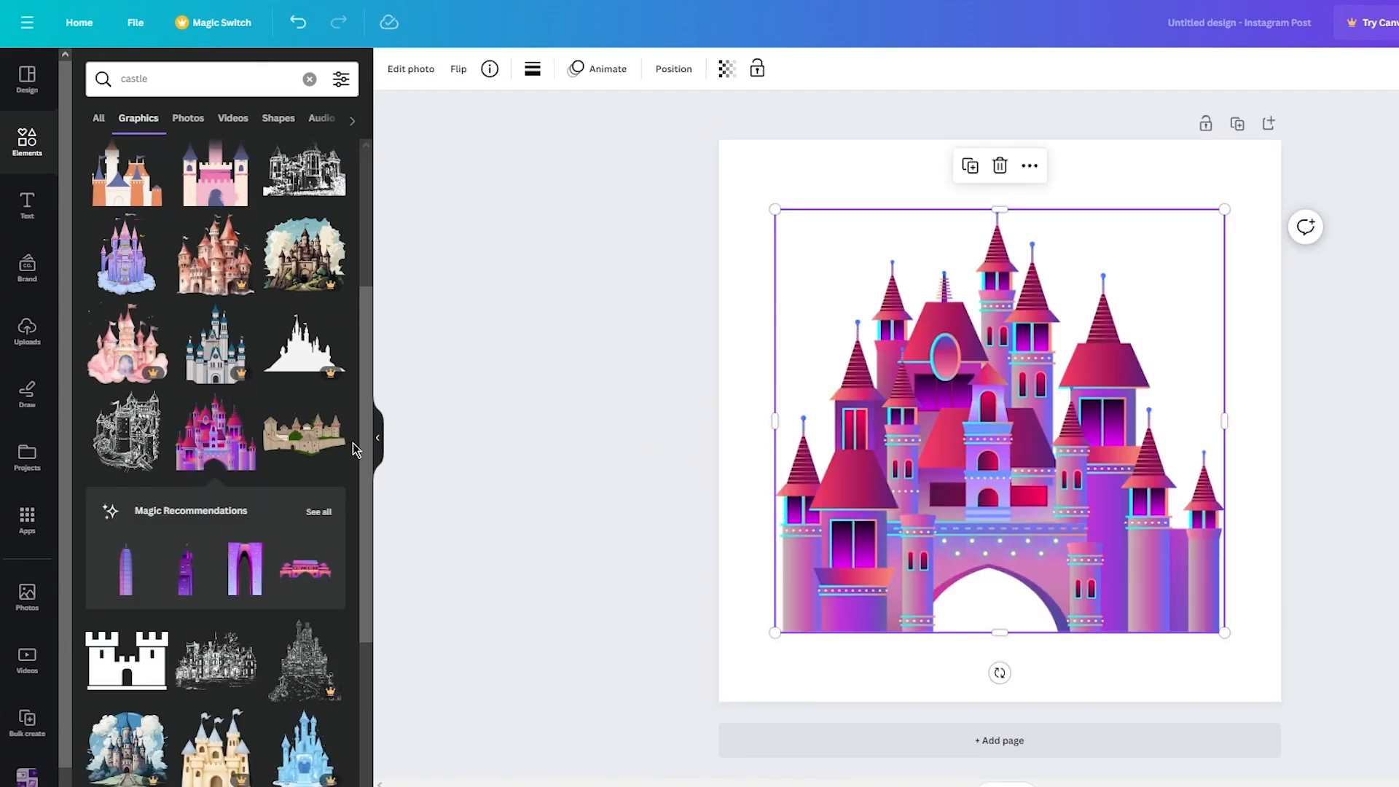
key(Delete)
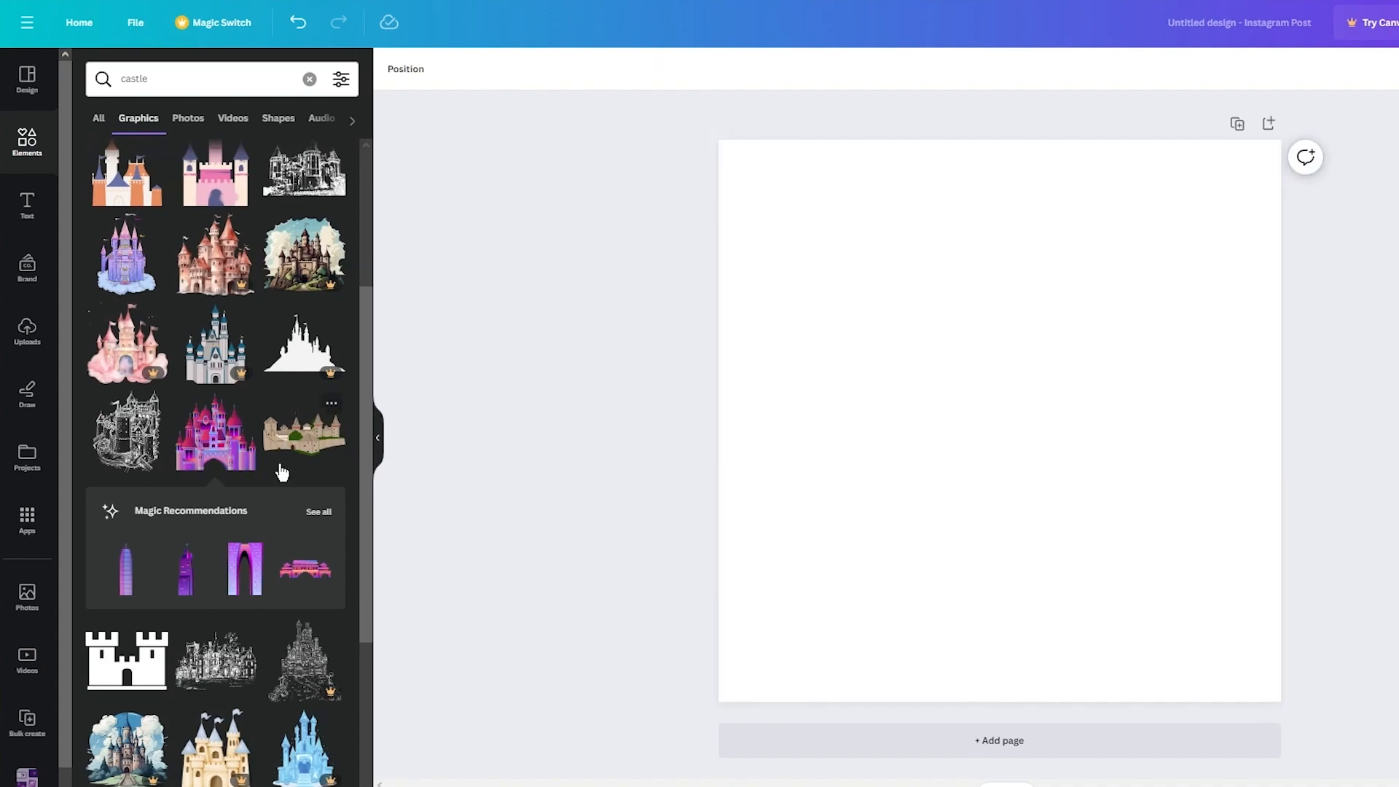
click(276, 462)
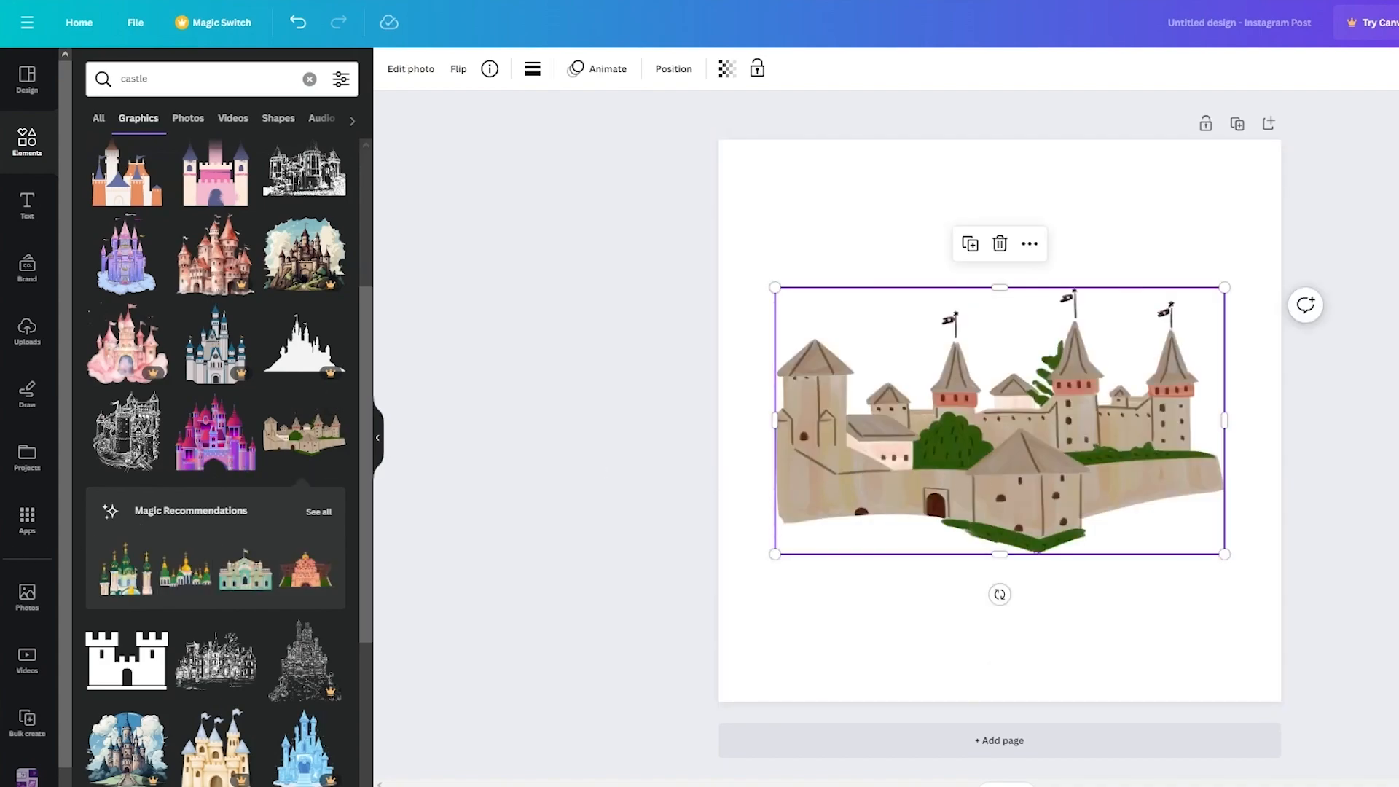
Shrink the castle graphic slightly and place it against the page's left edge at mid-height
drag(1070, 466, 998, 419)
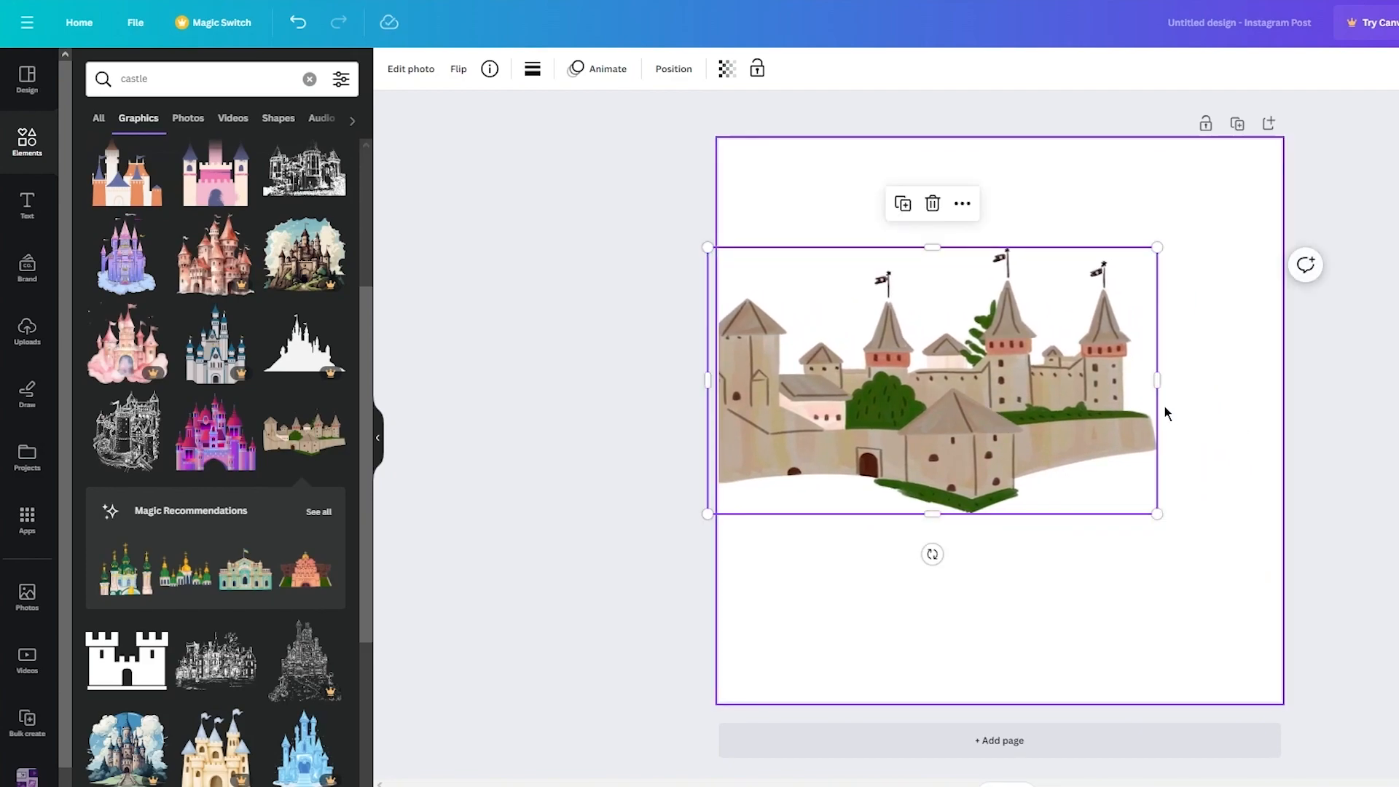
drag(1157, 248, 1119, 268)
drag(1047, 381, 1047, 409)
click(1368, 484)
Darken the castle image with temperature 37, brightness -60, contrast 67, highlights -53 and shadows 25
click(986, 488)
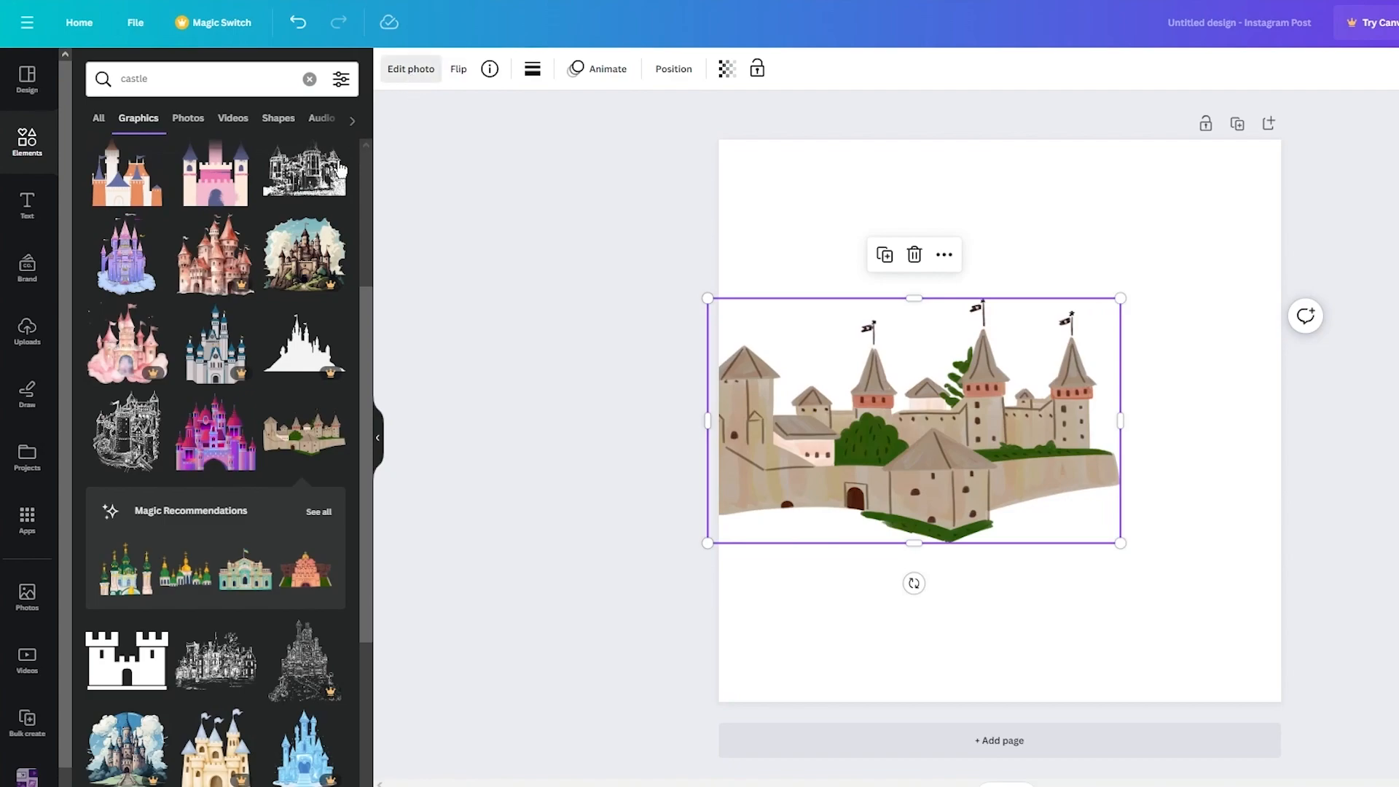
click(410, 68)
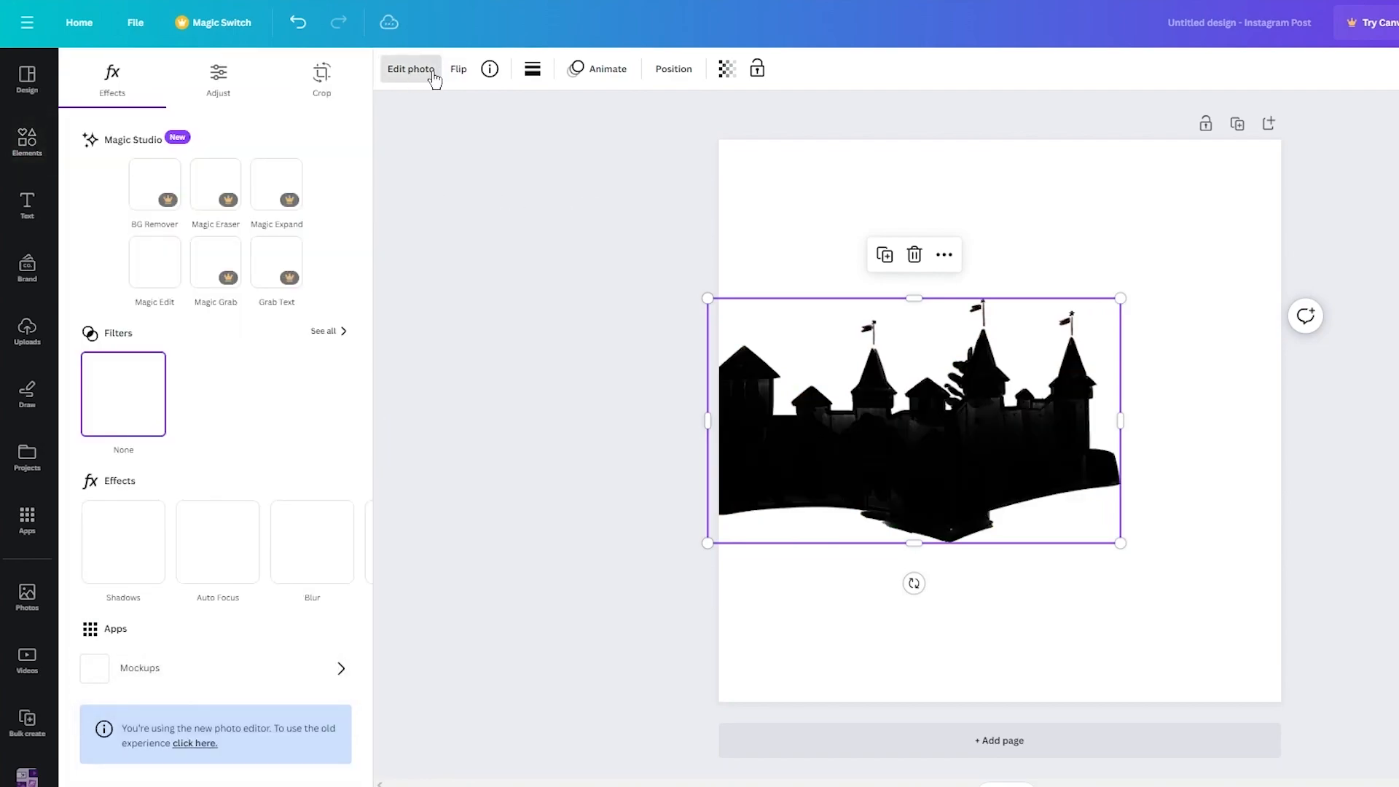
click(237, 102)
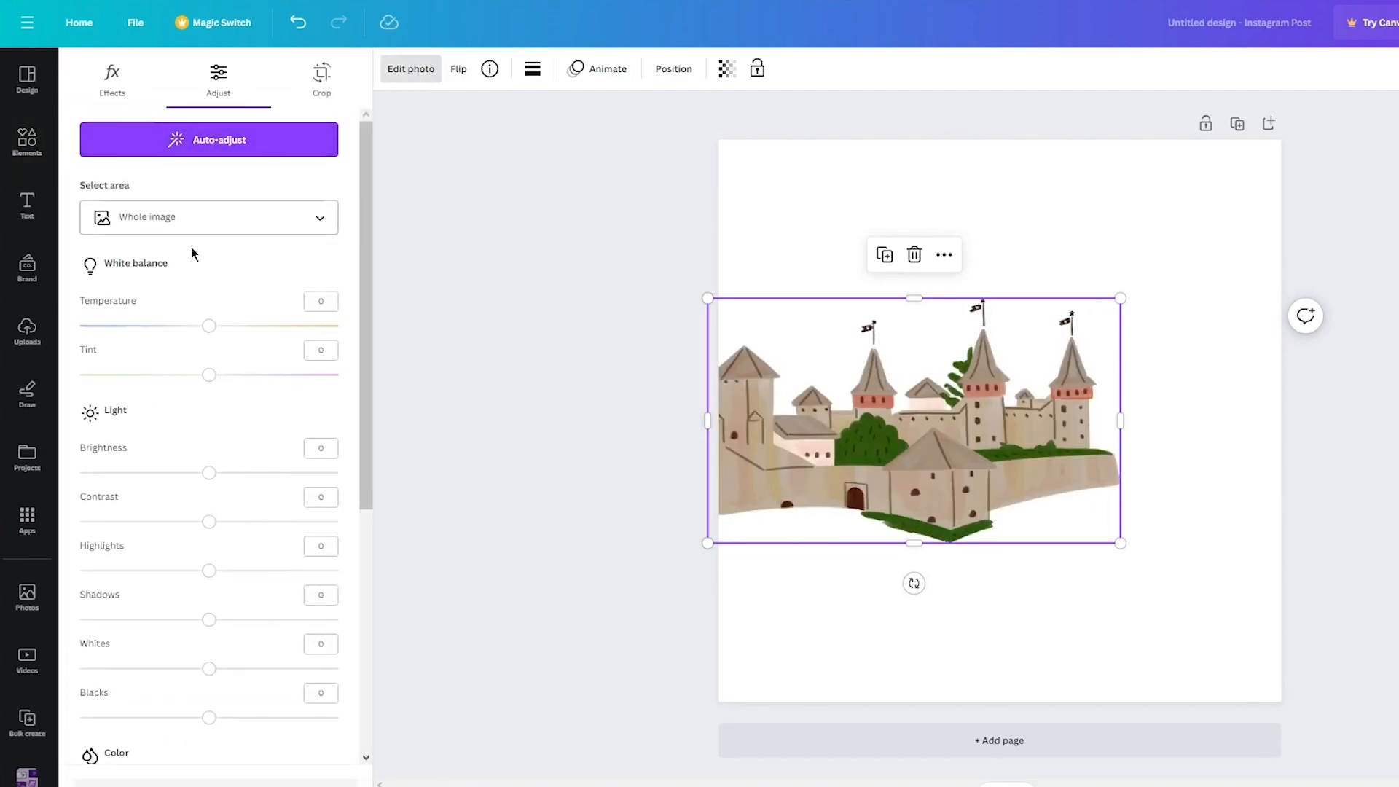
drag(209, 326, 257, 325)
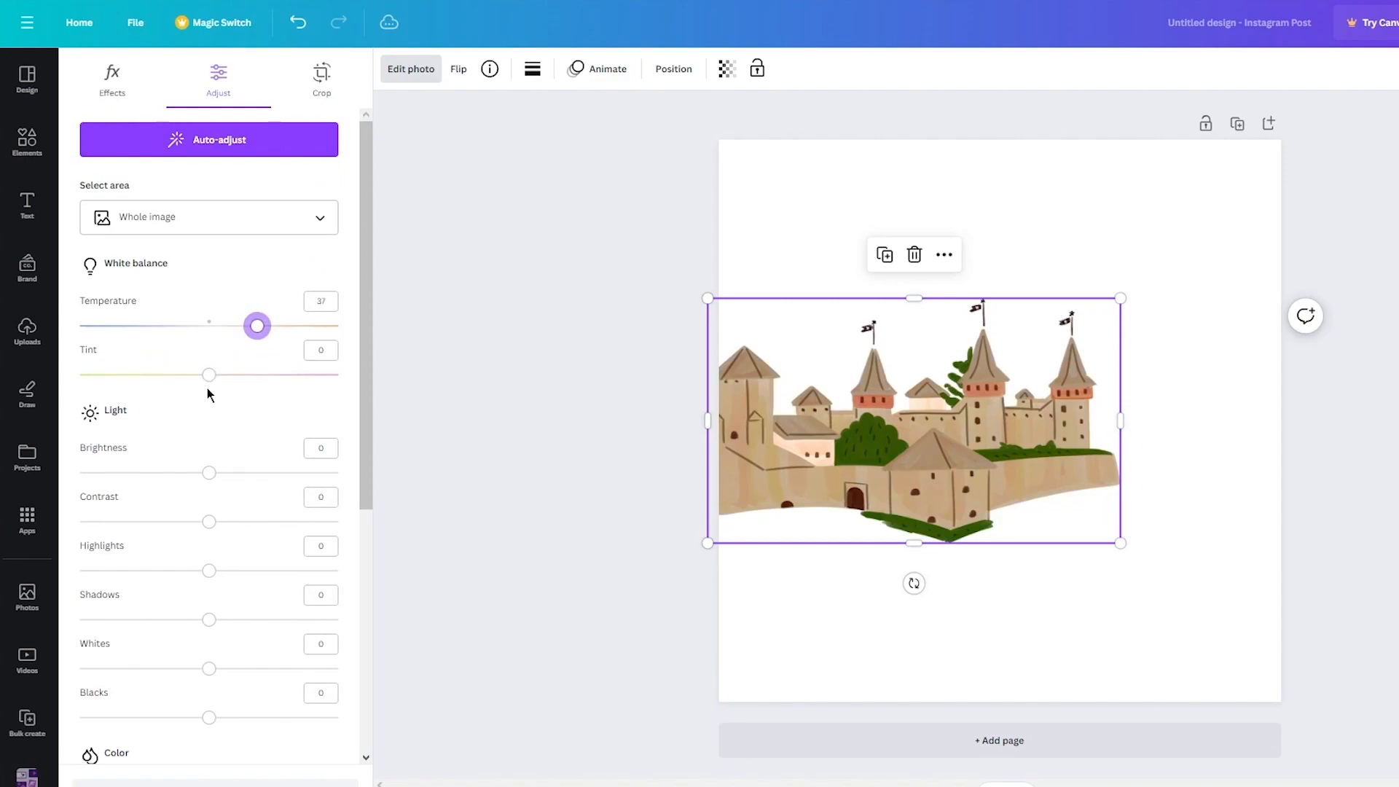
drag(209, 472, 131, 472)
drag(211, 522, 299, 527)
drag(221, 573, 141, 571)
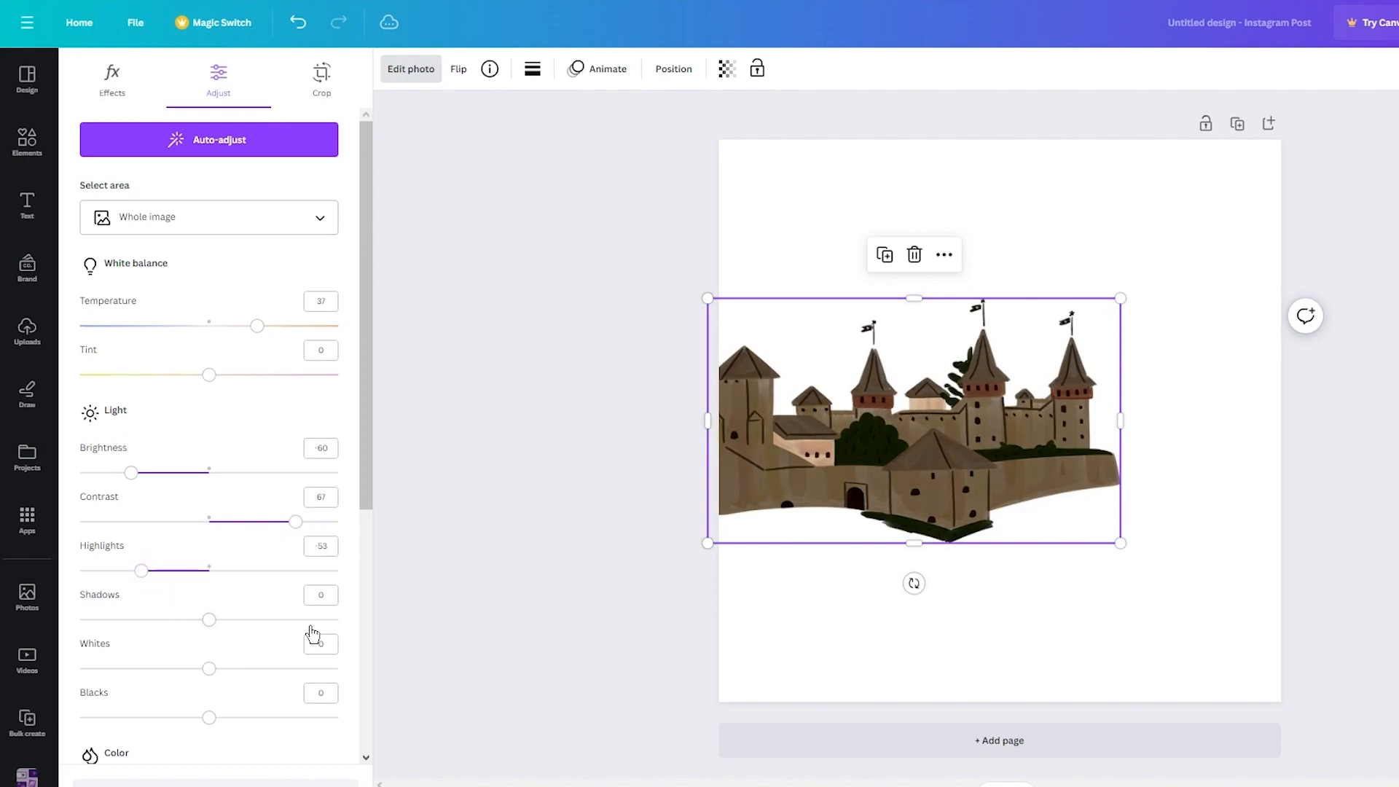
drag(209, 619, 240, 618)
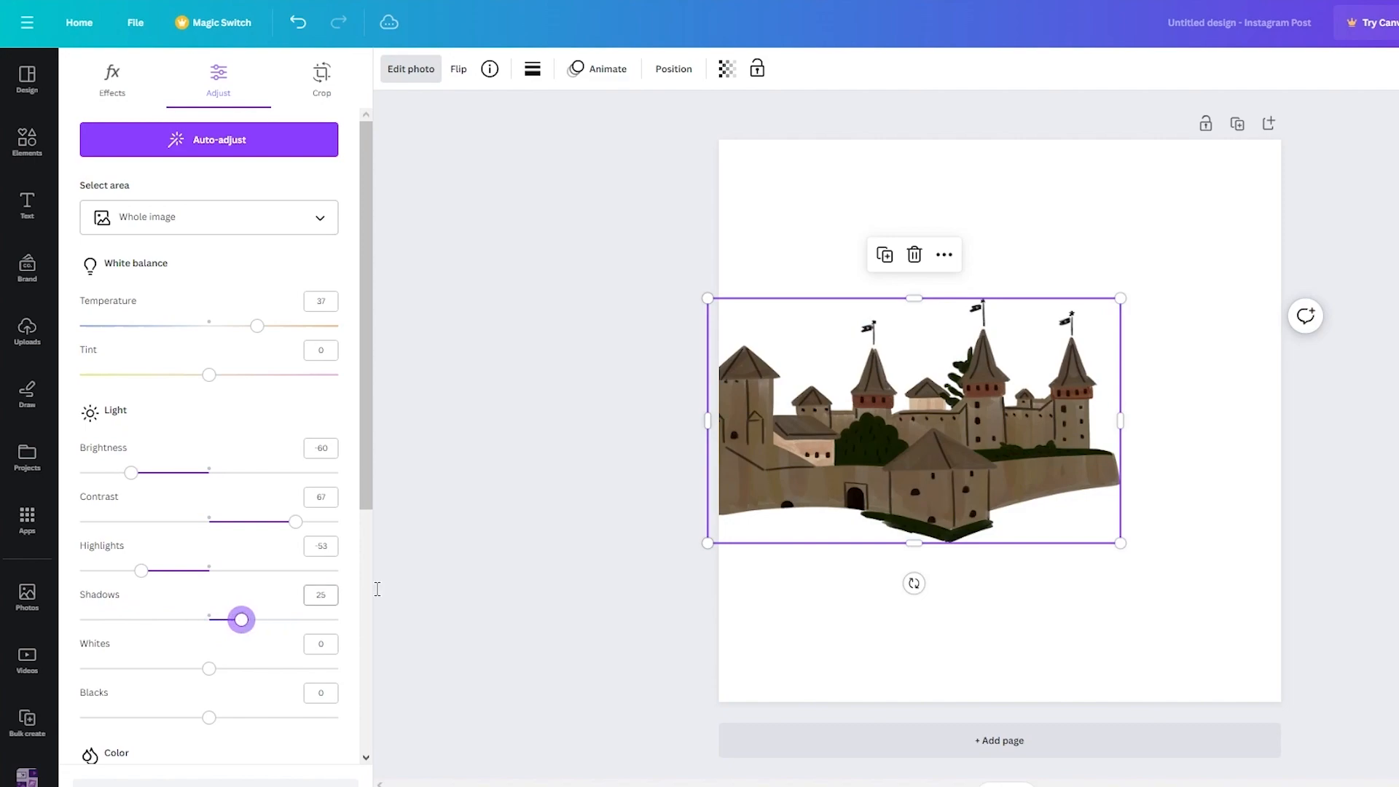
click(672, 526)
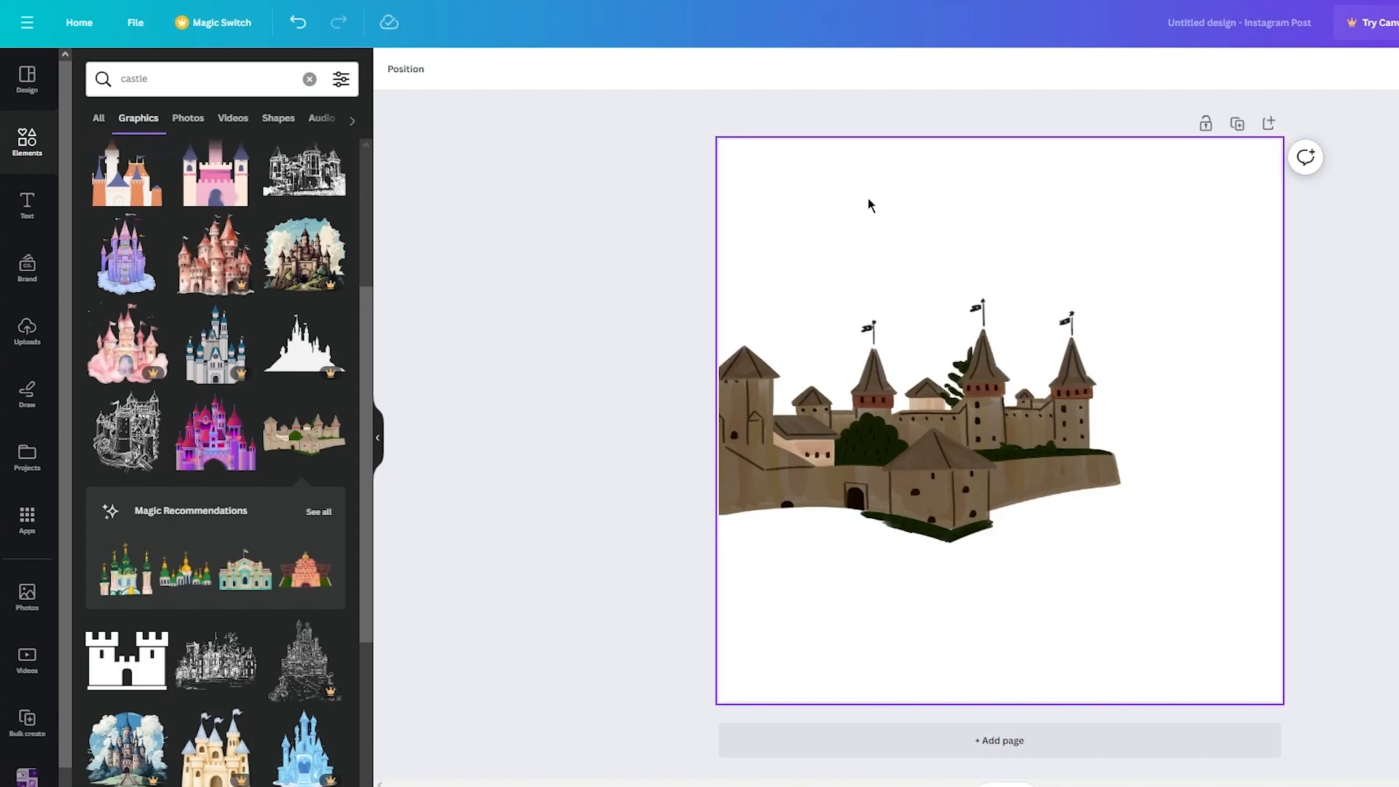
Search the elements for "galaxy at night" and show all matching photos
double_click(133, 78)
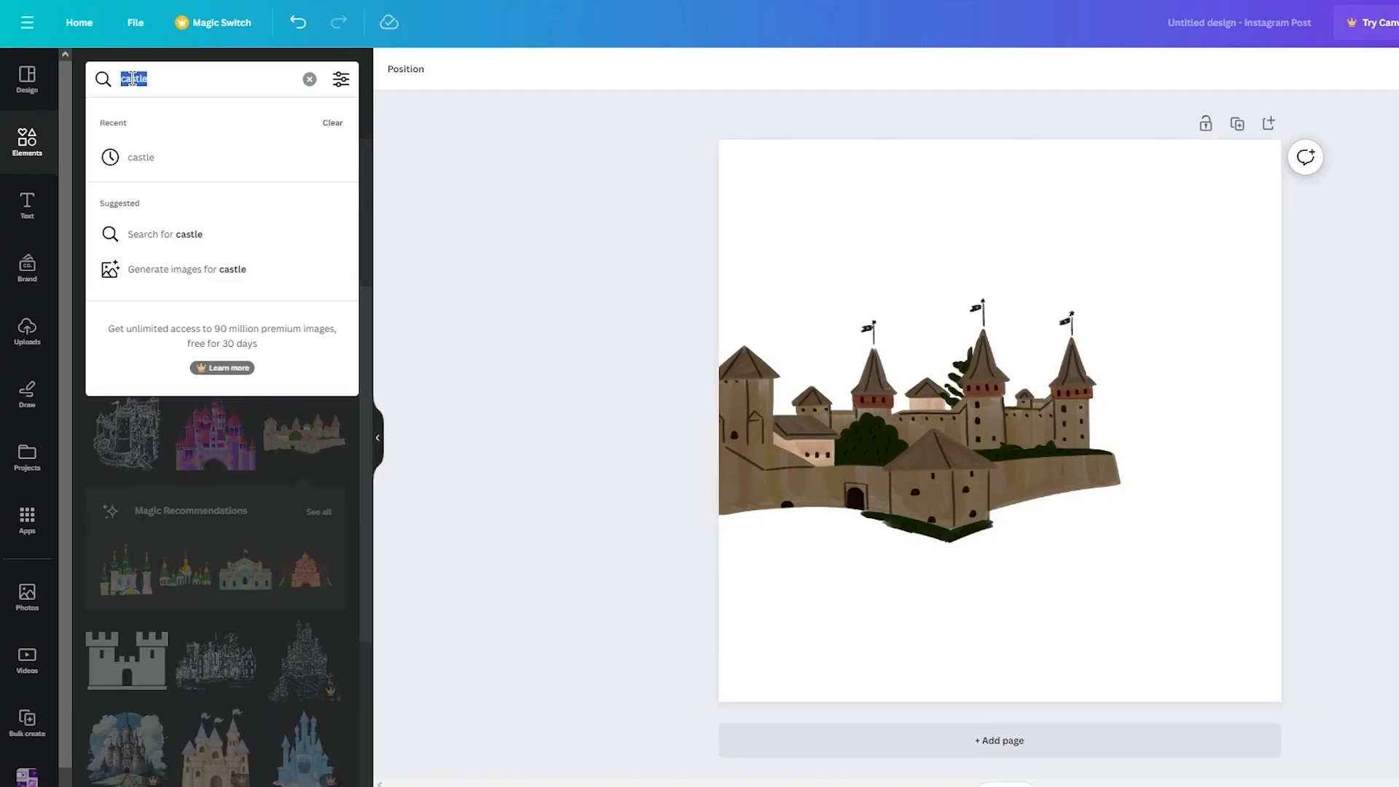
text(galaxy at night)
key(Return)
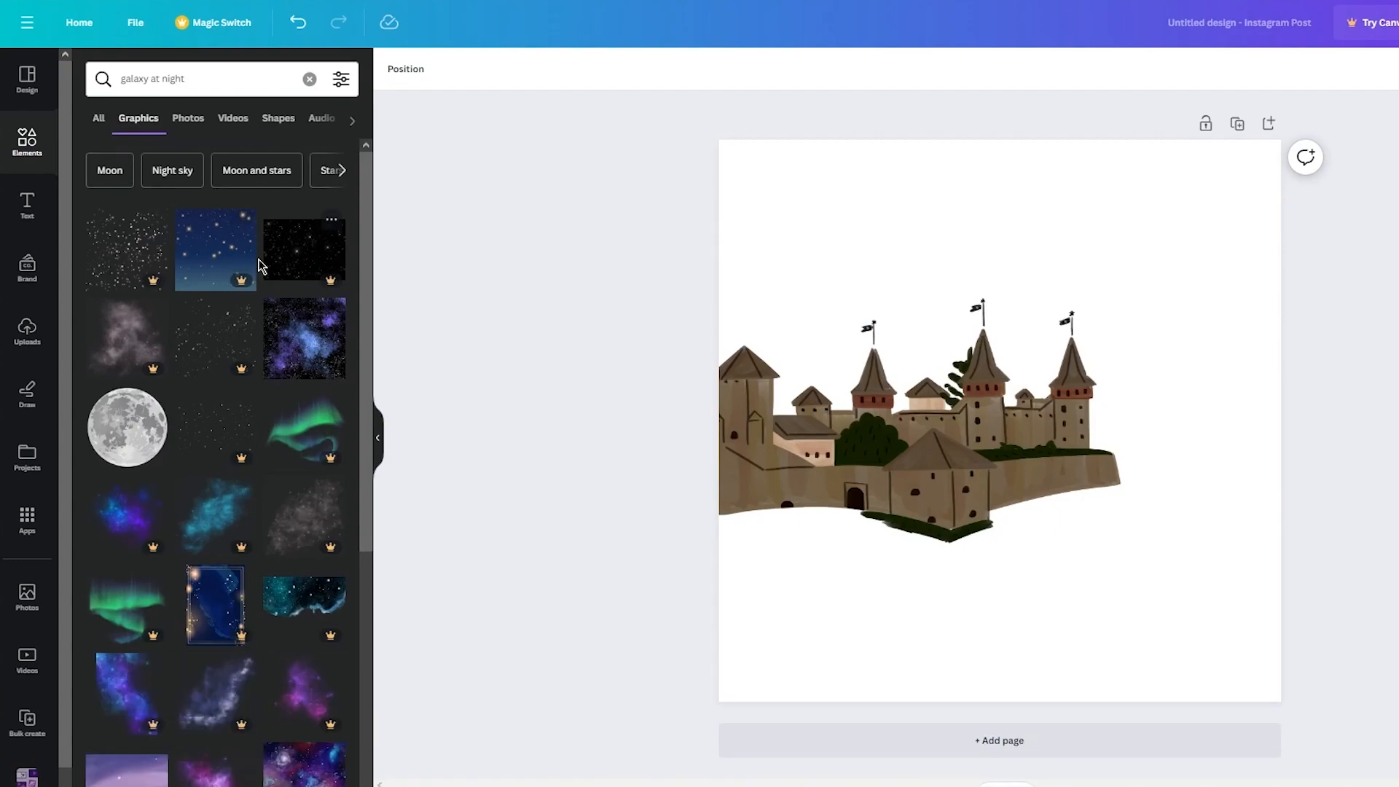
scroll(254, 340, down, 2)
scroll(251, 331, down, 5)
scroll(243, 313, up, 10)
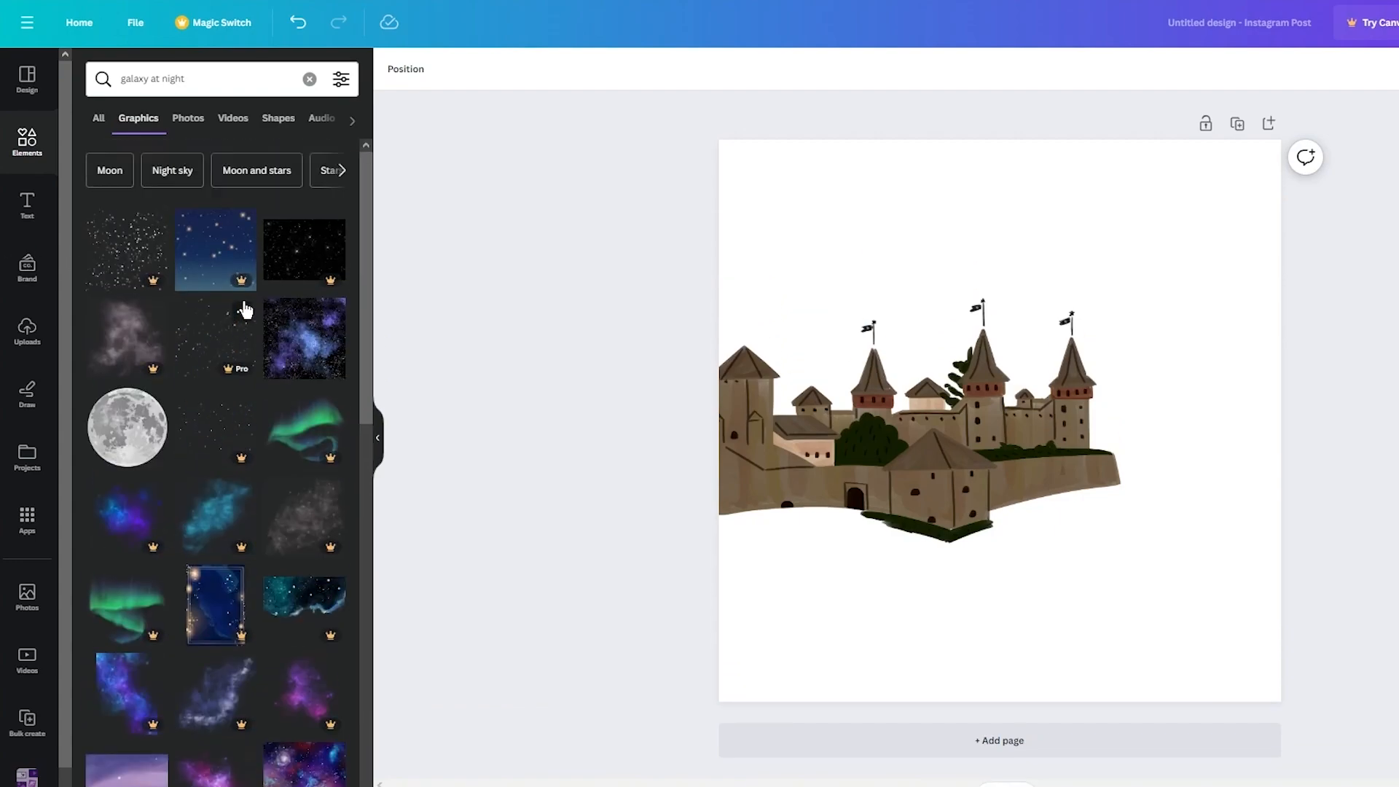
click(96, 121)
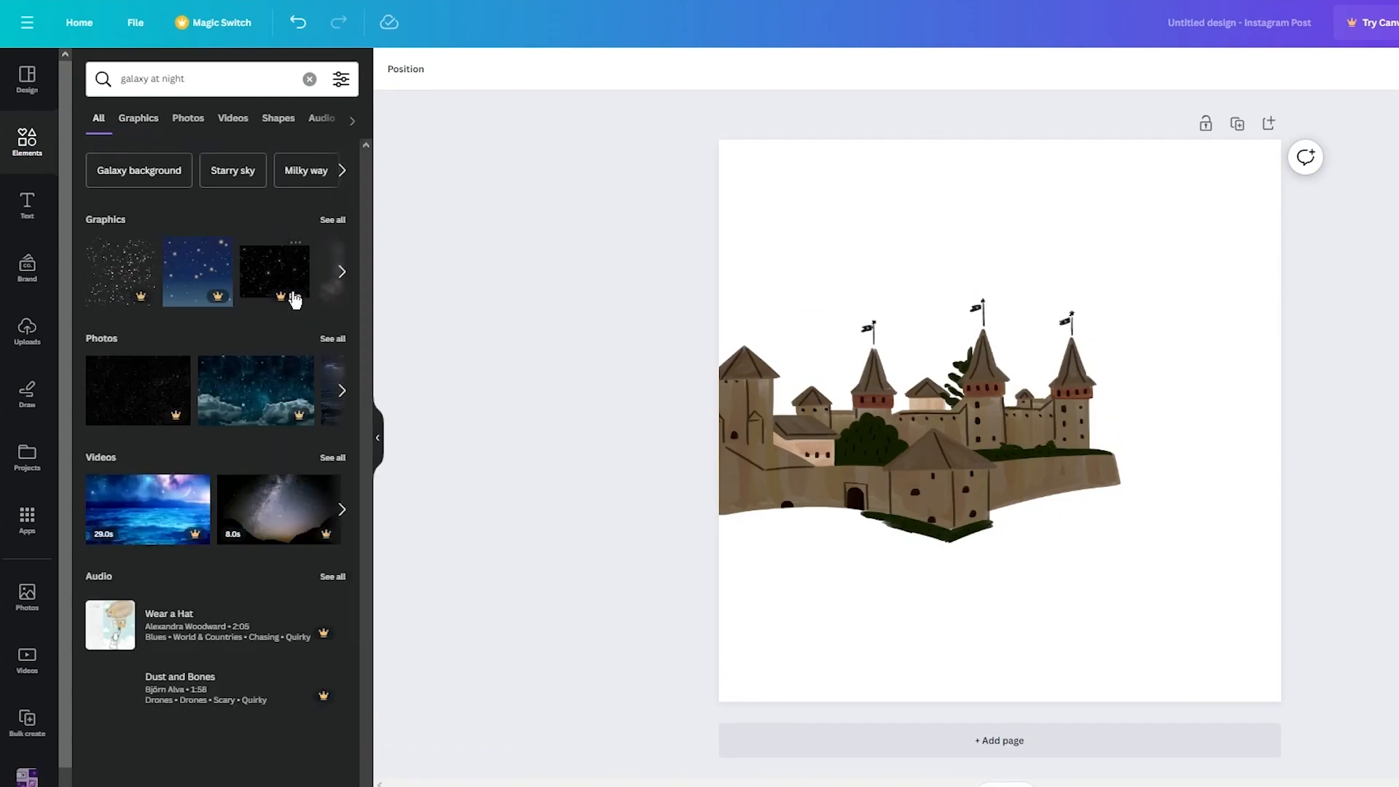
click(333, 338)
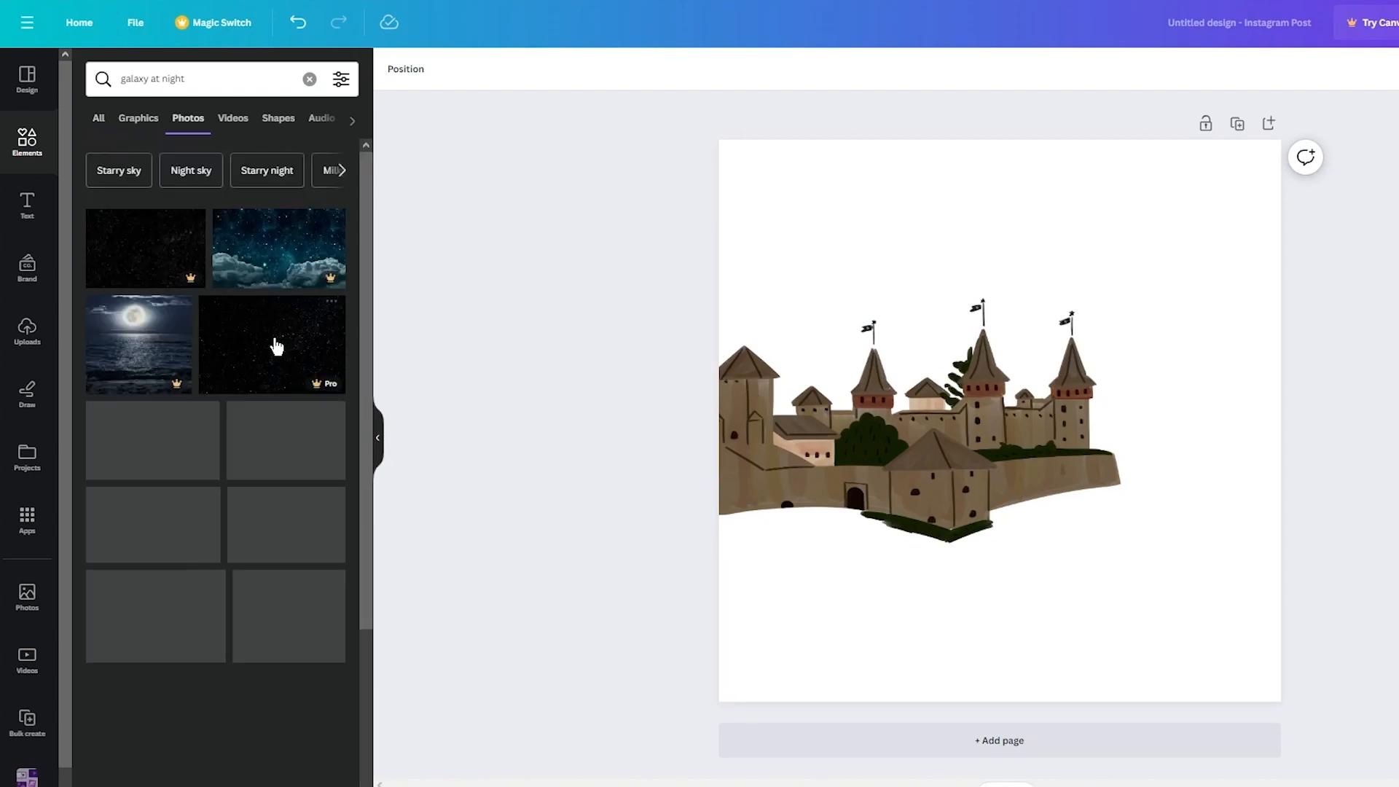
Add the blue Milky Way photo from the results to the page and clear the search
click(341, 78)
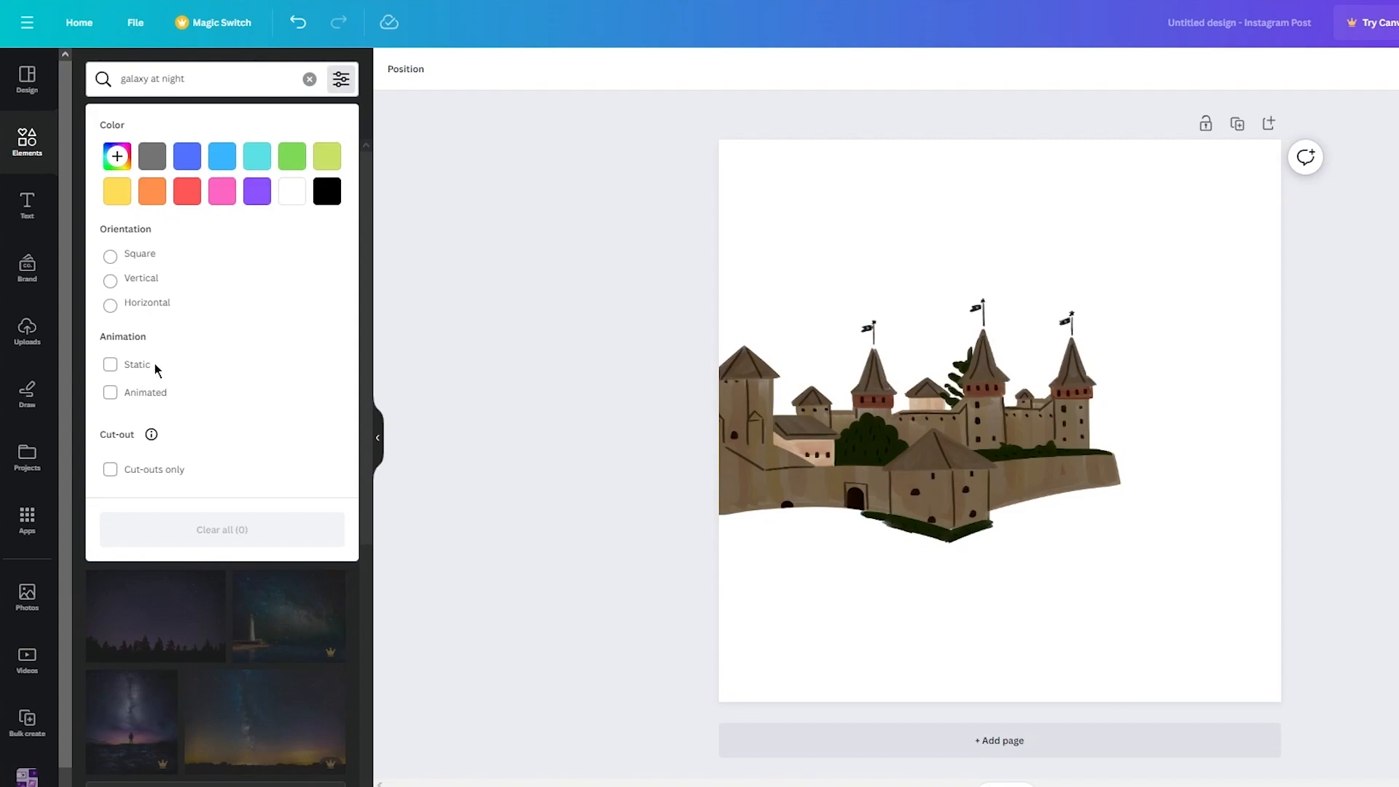
click(340, 79)
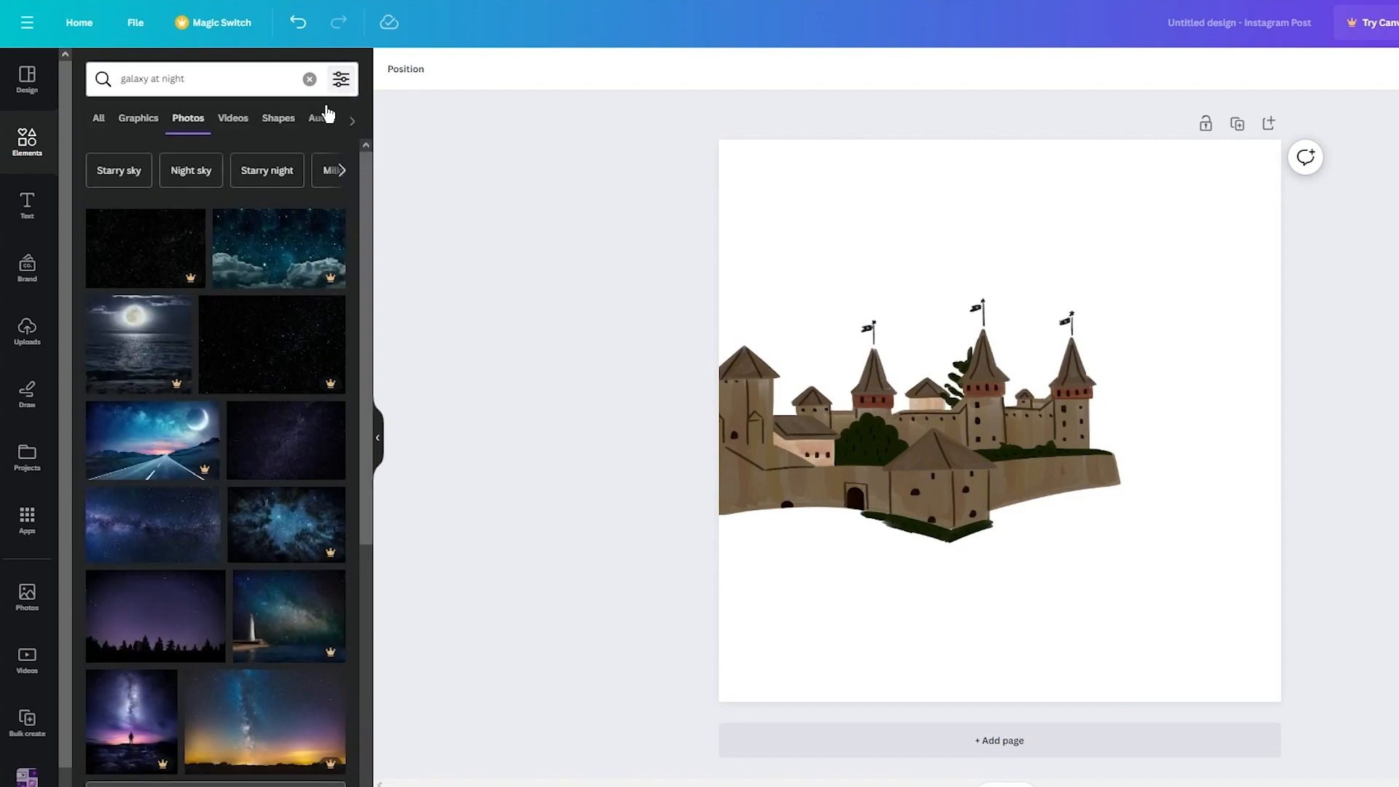
scroll(237, 325, down, 1)
scroll(237, 326, down, 4)
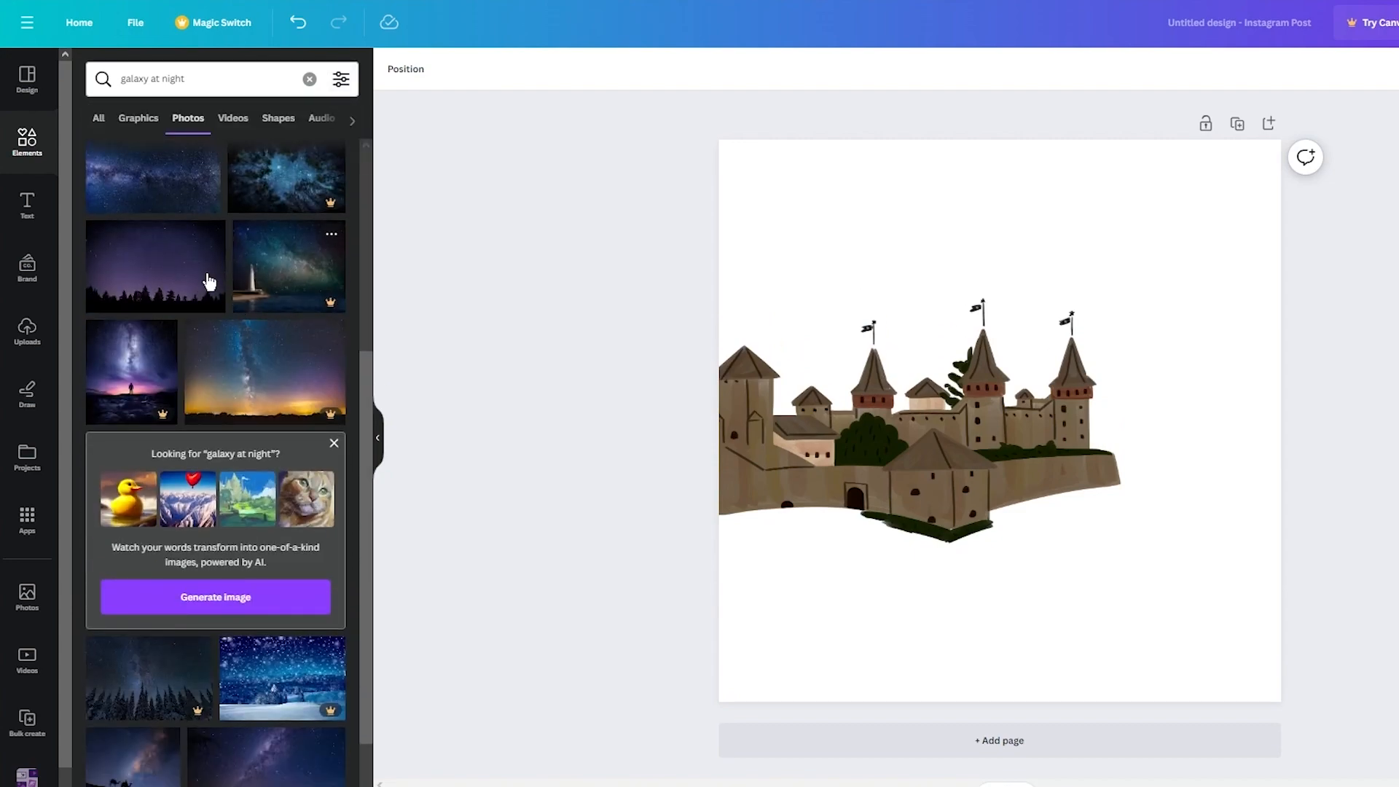
scroll(197, 282, up, 5)
click(149, 435)
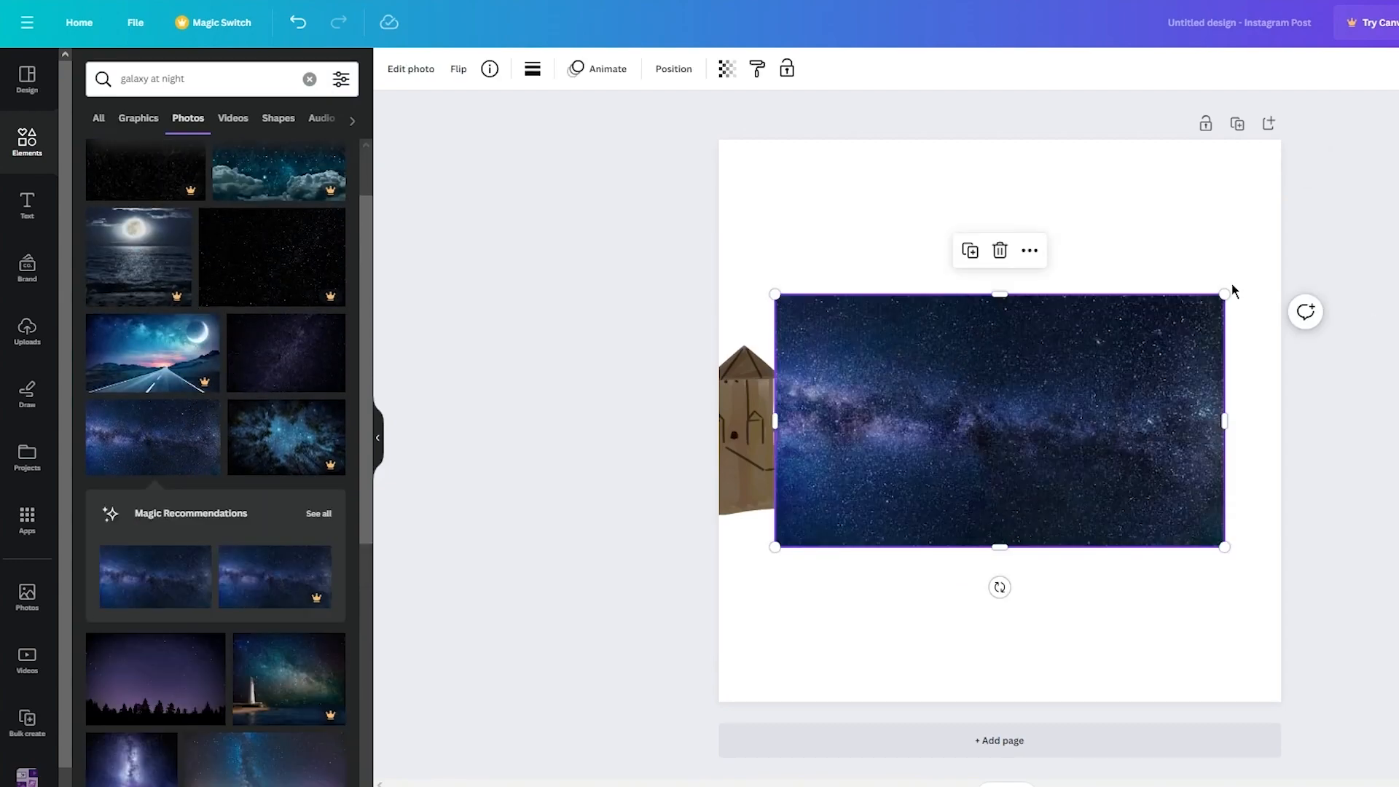
click(309, 79)
Enlarge the galaxy photo to about 1305 × 810 px and position it across the upper part of the page
drag(776, 295, 561, 166)
drag(798, 338, 867, 339)
drag(967, 172, 965, 130)
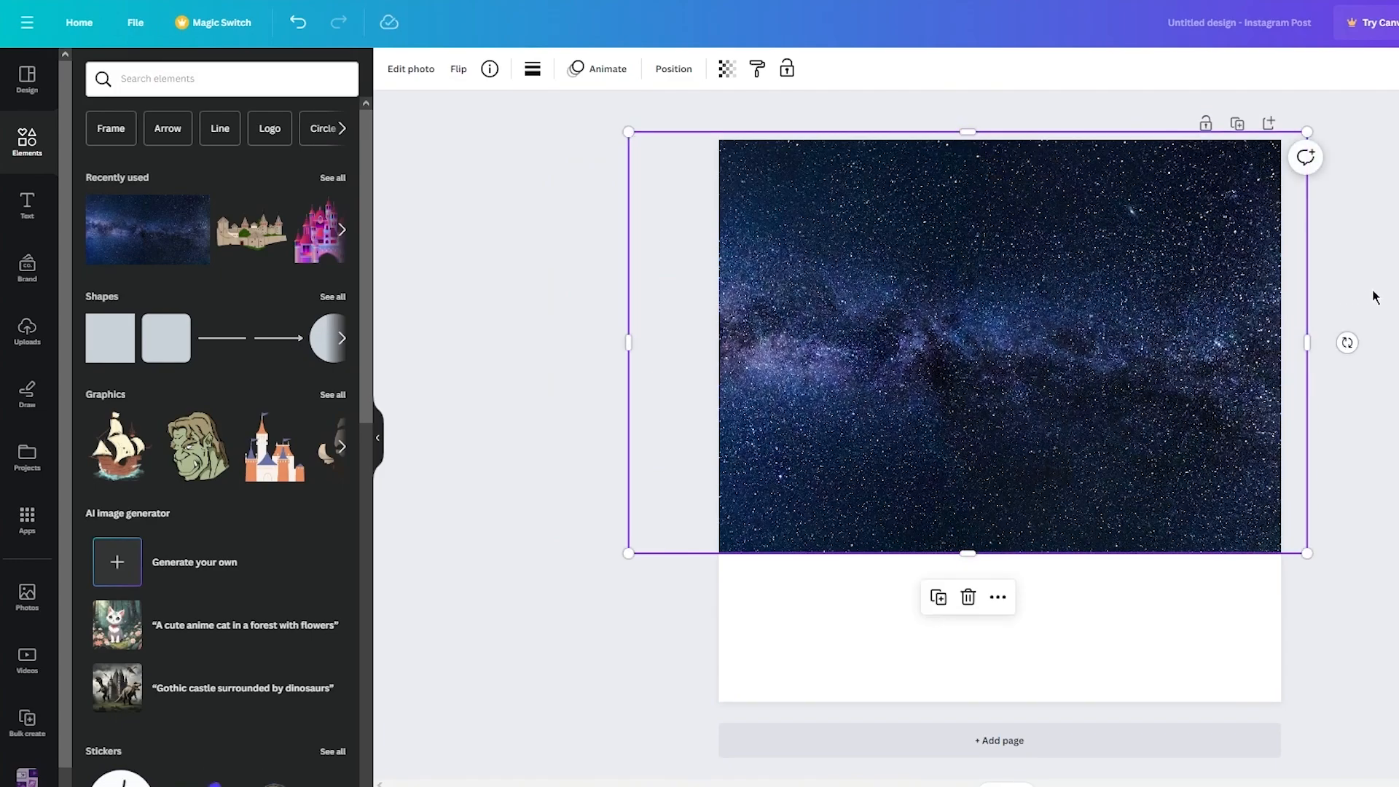
Send the galaxy photo to the back, behind the castle
right_click(1143, 303)
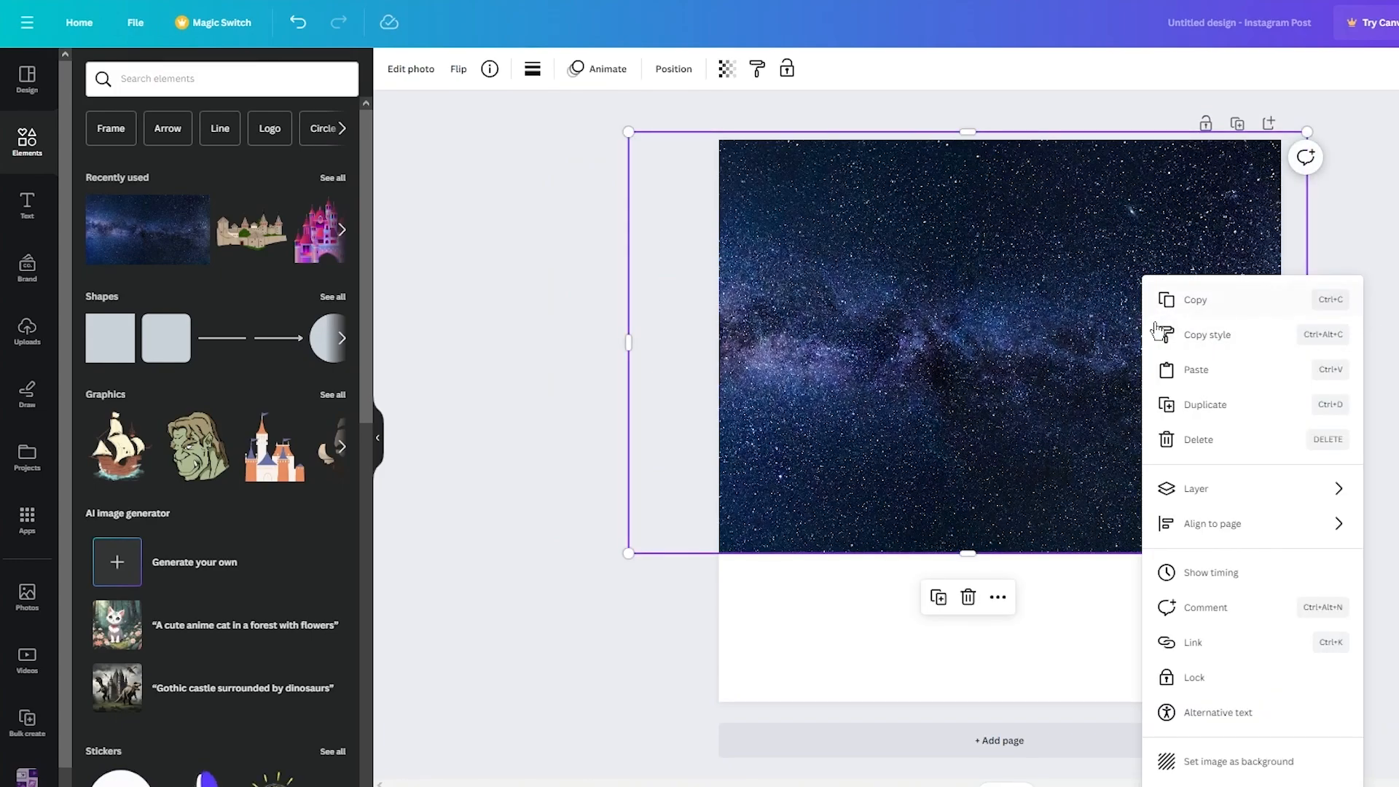
click(963, 281)
click(665, 72)
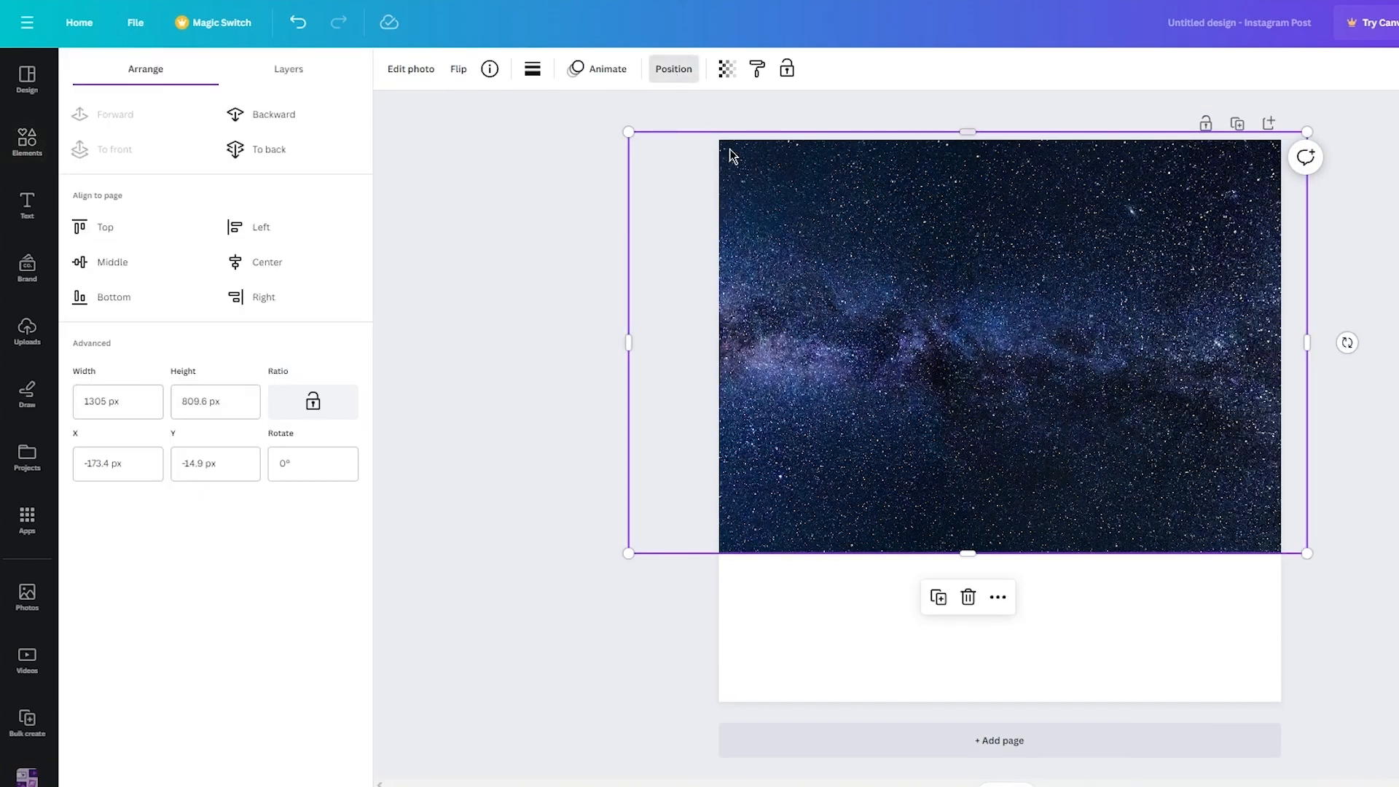
click(246, 145)
click(465, 173)
Nudge the galaxy photo upward and move the castle down so its base overlaps the photo's lower edge
mouse_move(1038, 225)
mouse_down()
mouse_move(1043, 196)
mouse_move(1043, 210)
mouse_up()
click(998, 406)
drag(996, 406, 999, 440)
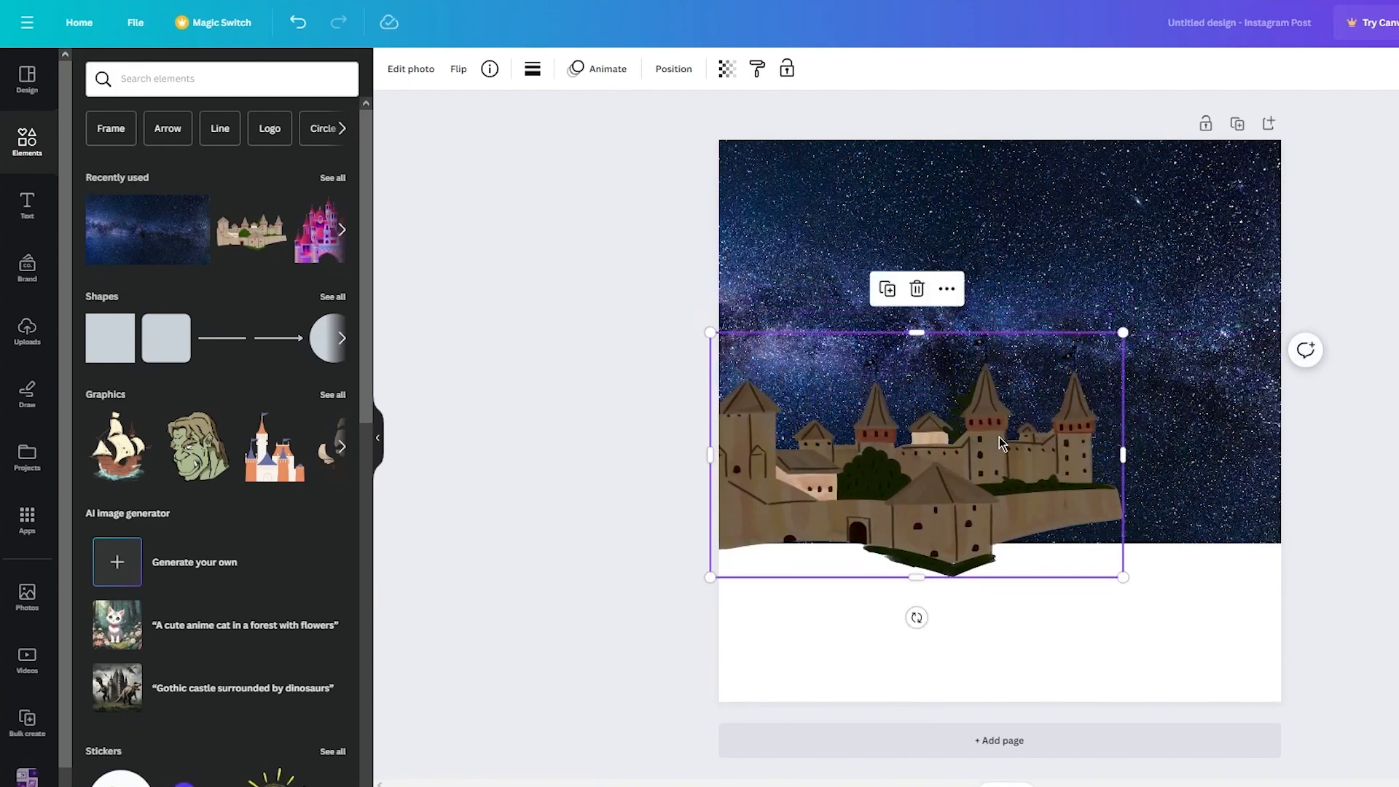
click(1389, 375)
mouse_move(1217, 447)
mouse_down()
mouse_move(1210, 478)
mouse_move(1219, 442)
mouse_up()
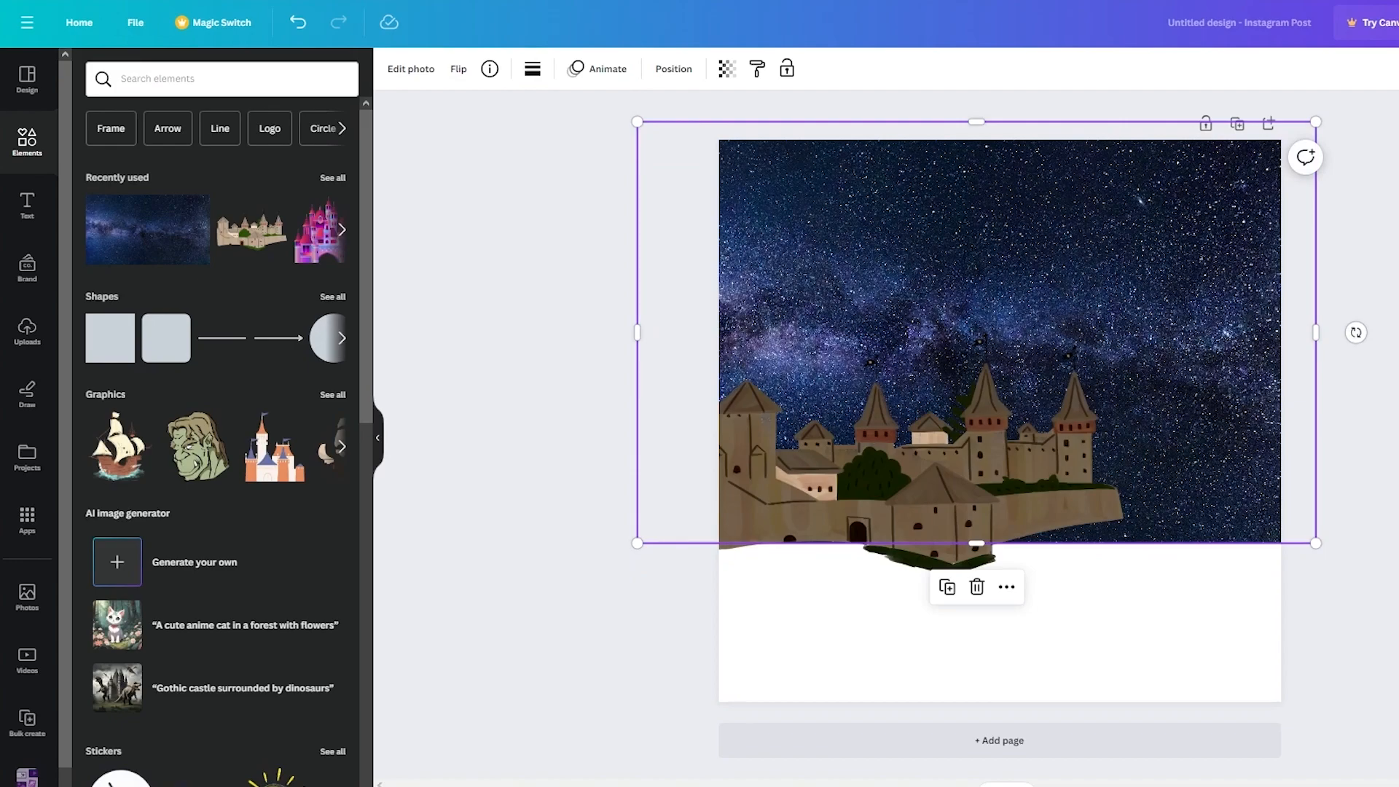
click(1384, 437)
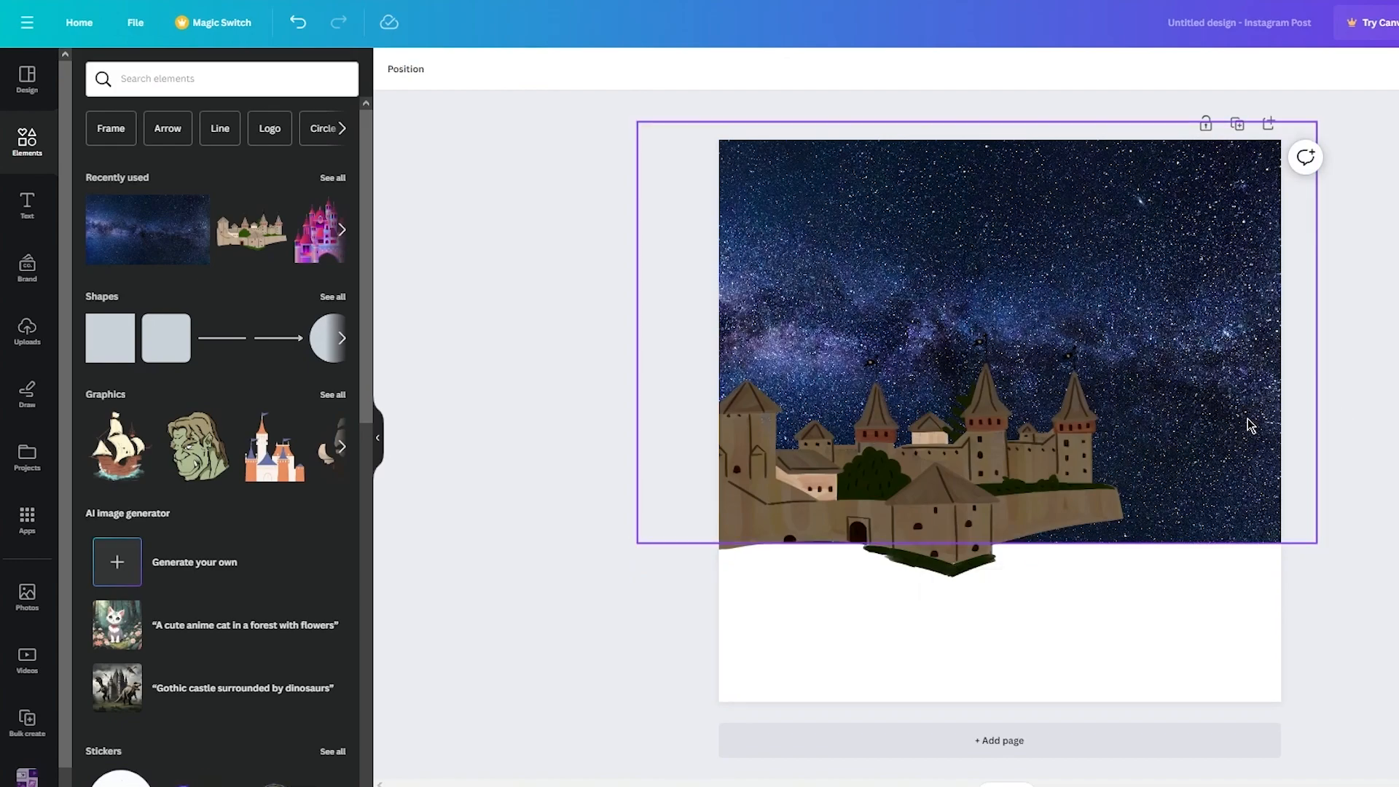
Search the elements for moon graphics and add the glowing white full moon to the page
click(175, 73)
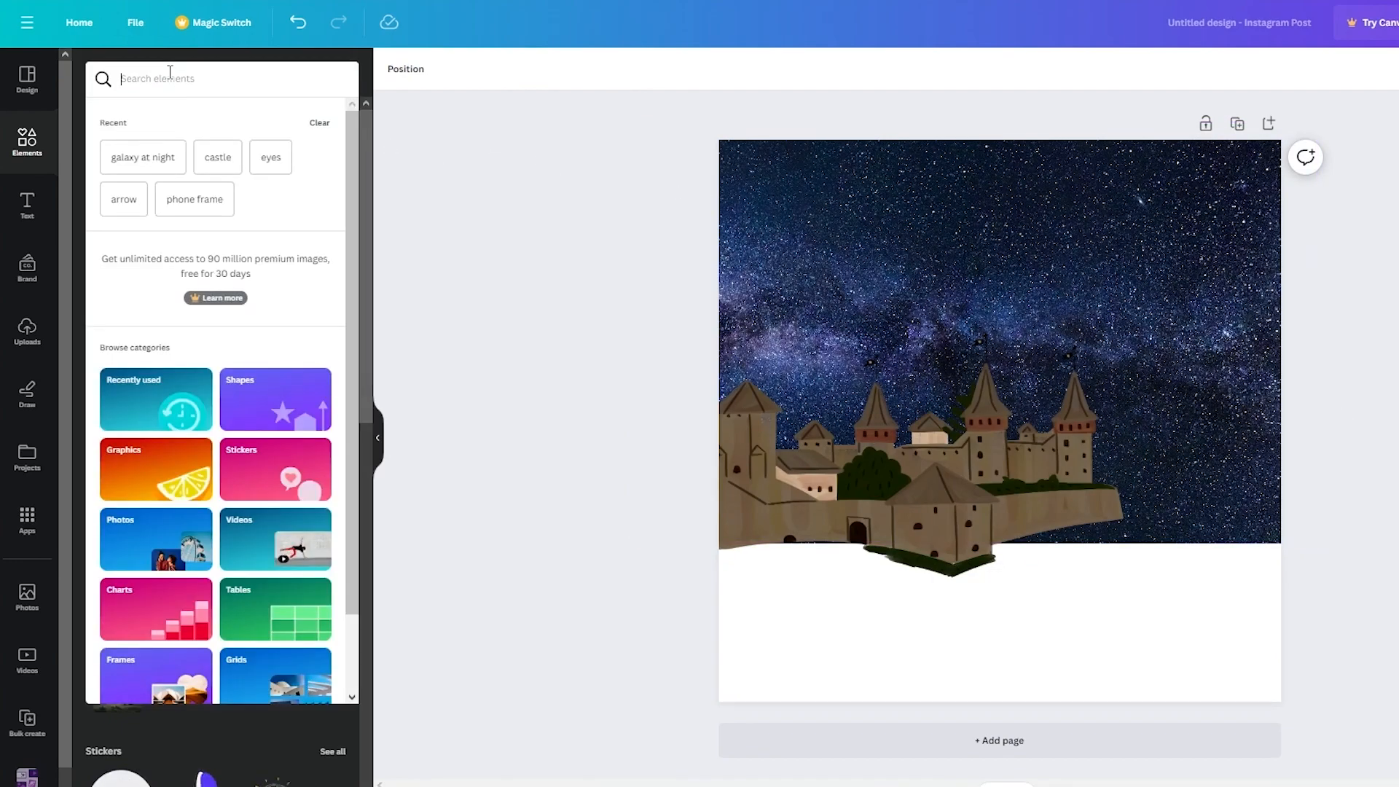
text(moon)
key(Return)
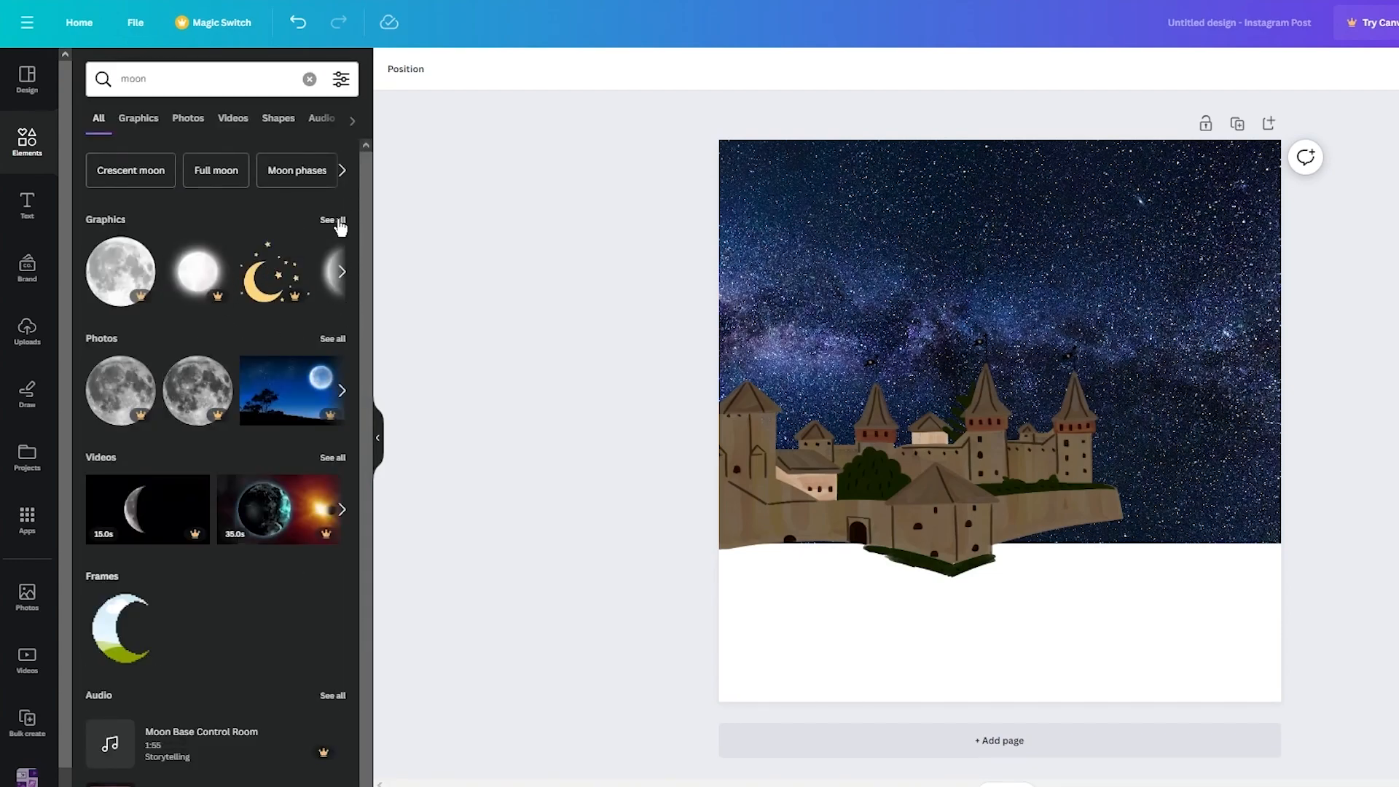
click(338, 221)
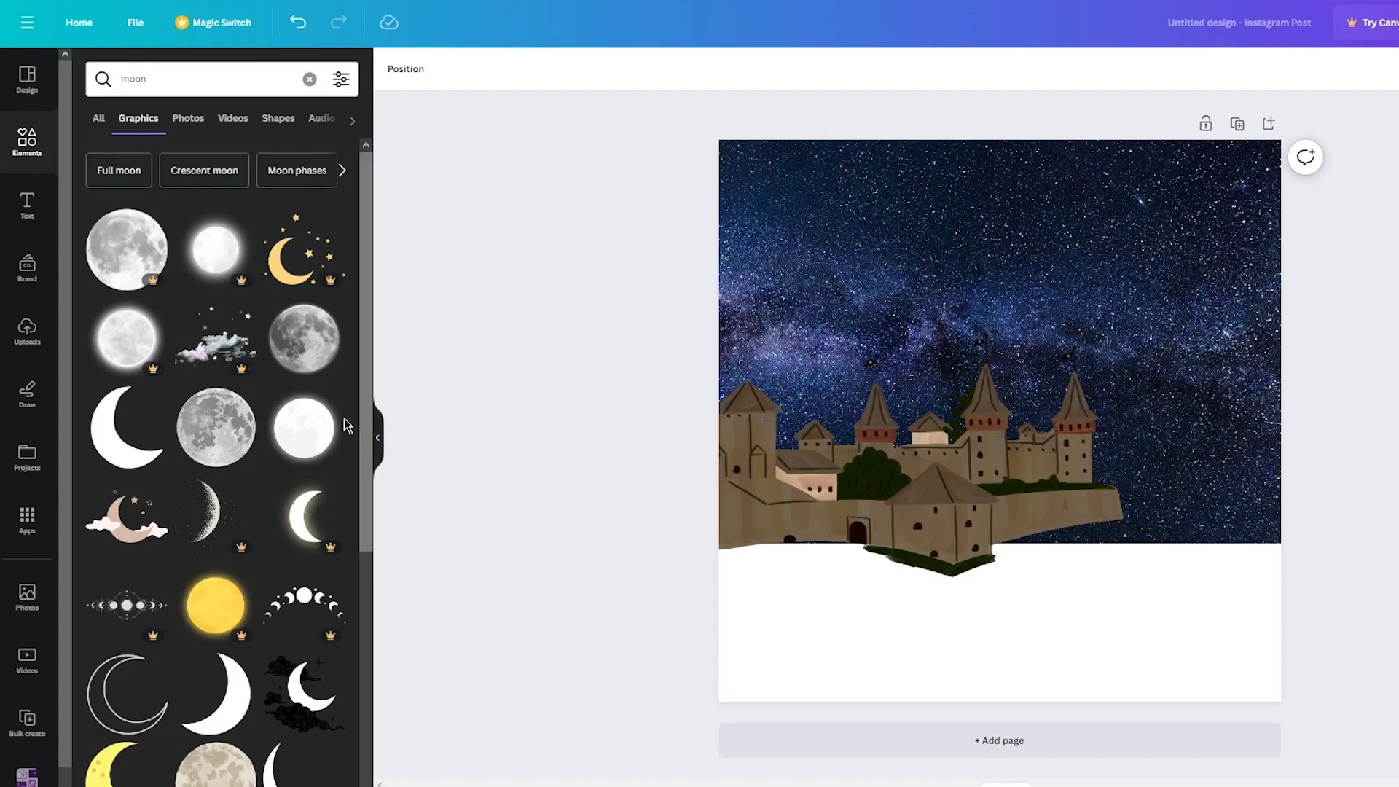
drag(304, 427, 944, 361)
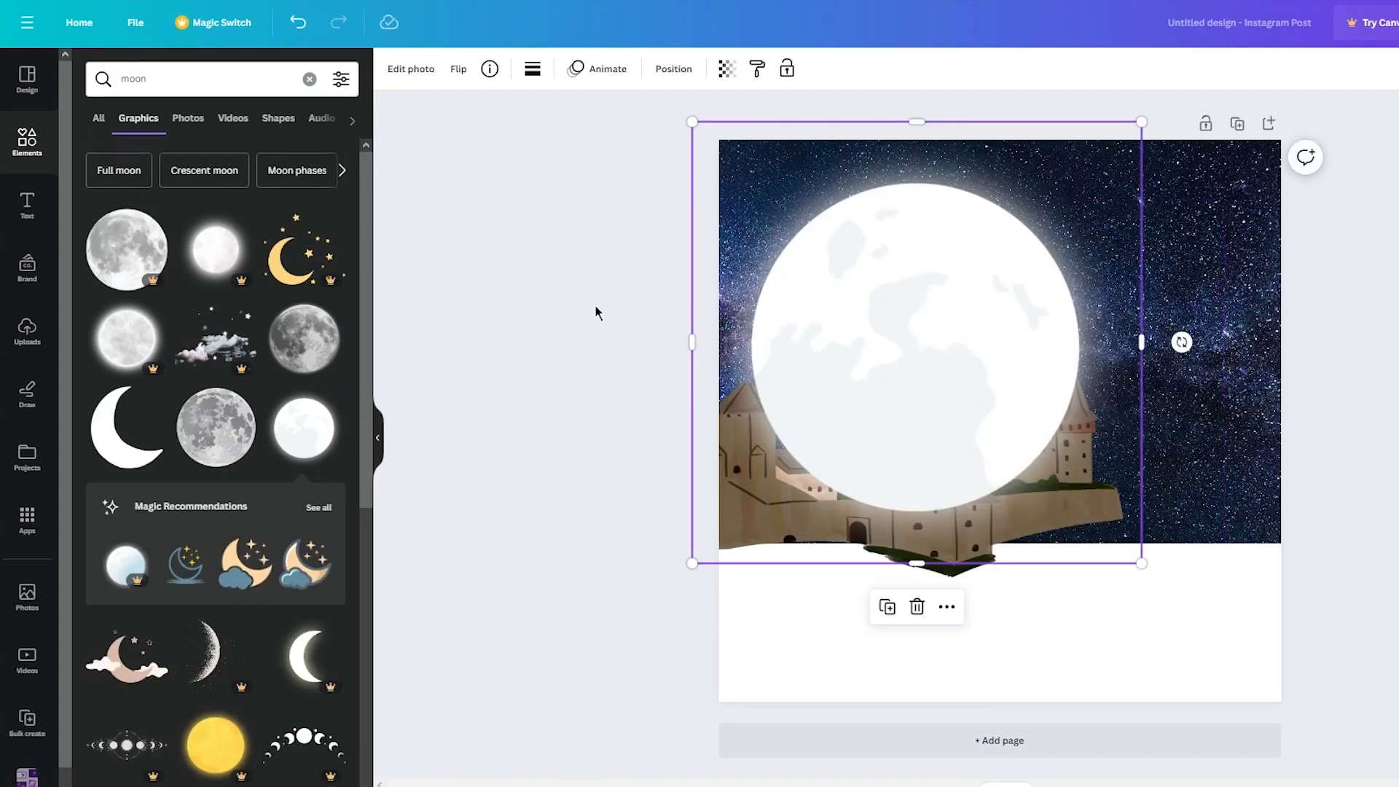
Send the moon backward one layer behind the castle and centre it horizontally on the page
click(673, 69)
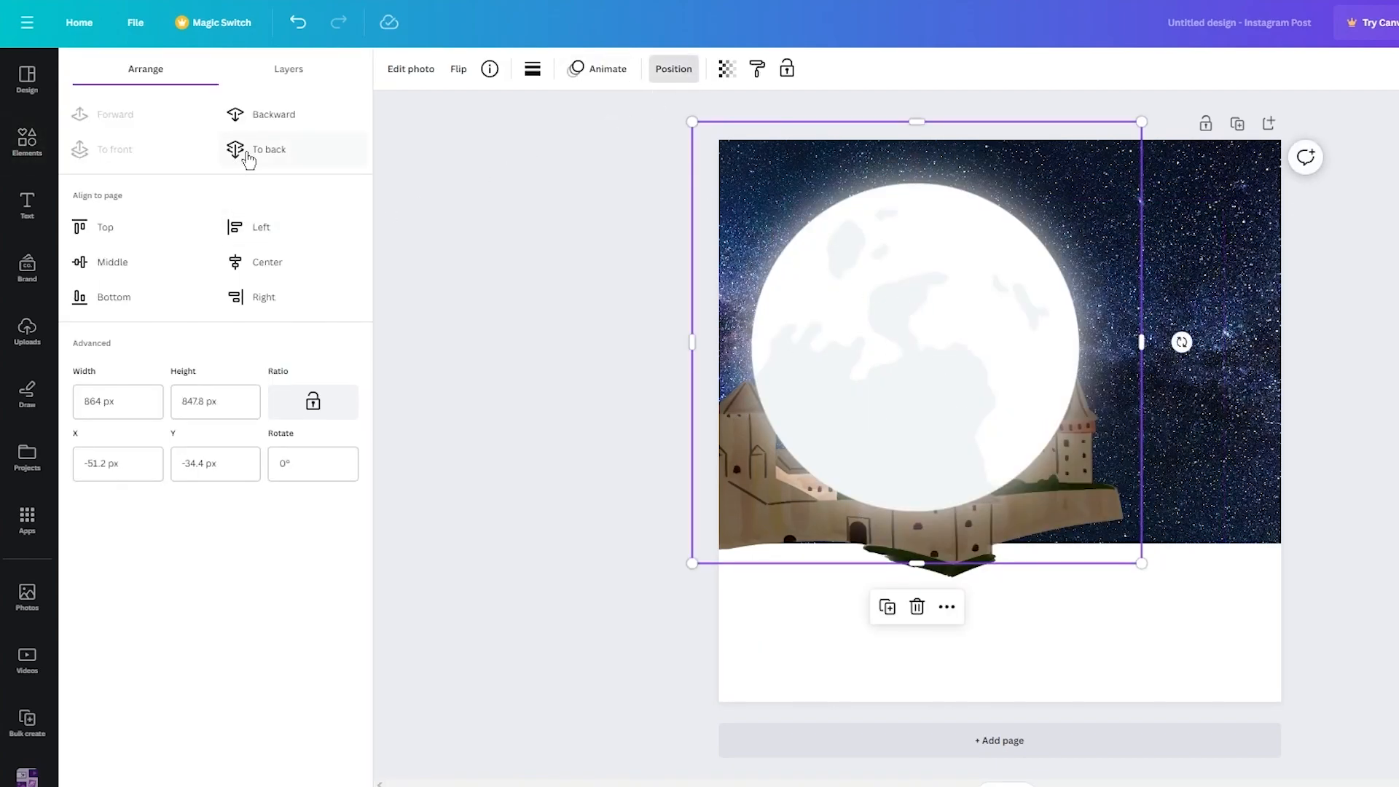
click(280, 117)
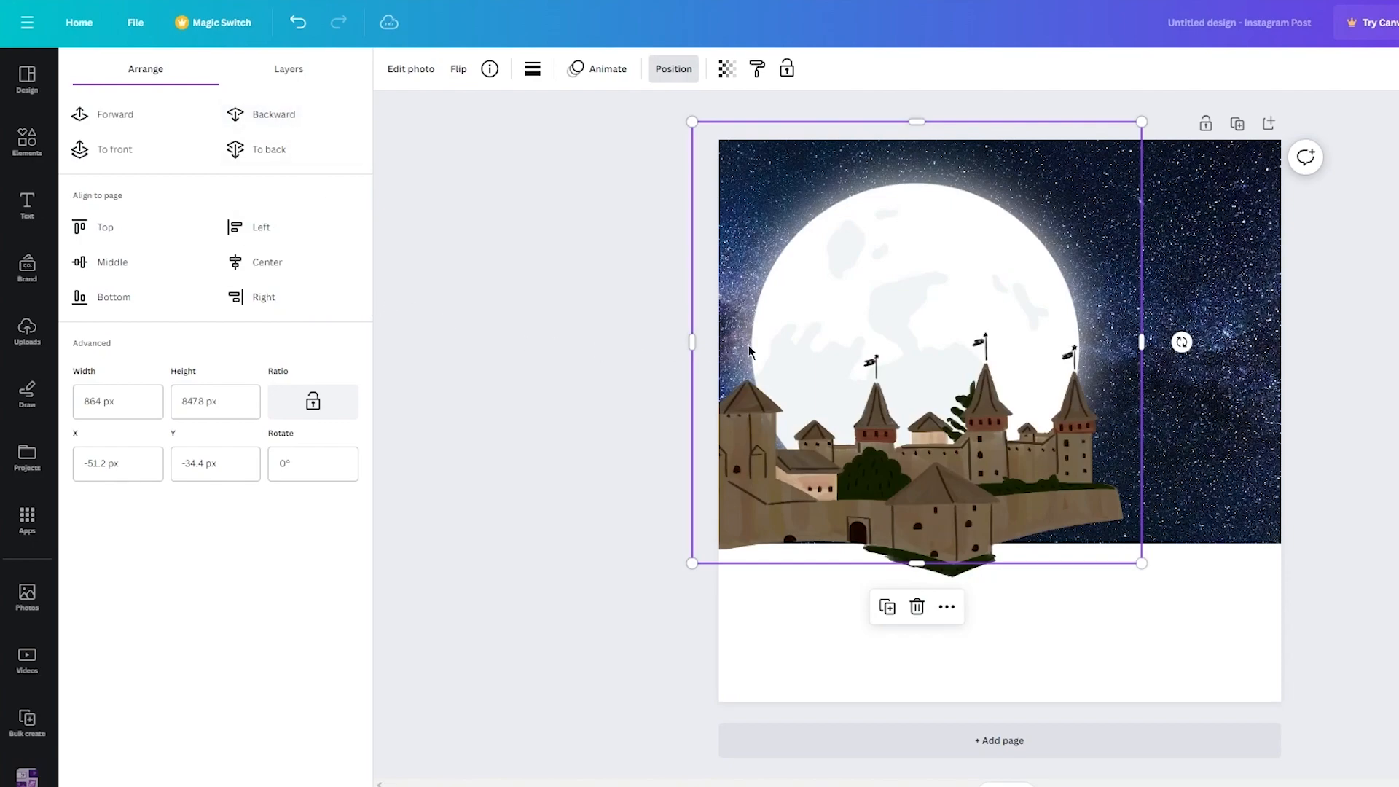
drag(969, 294, 1051, 299)
key(Escape)
Adjust the moon's colouring to temperature -90, tint -84 and brightness -17
click(946, 244)
click(409, 69)
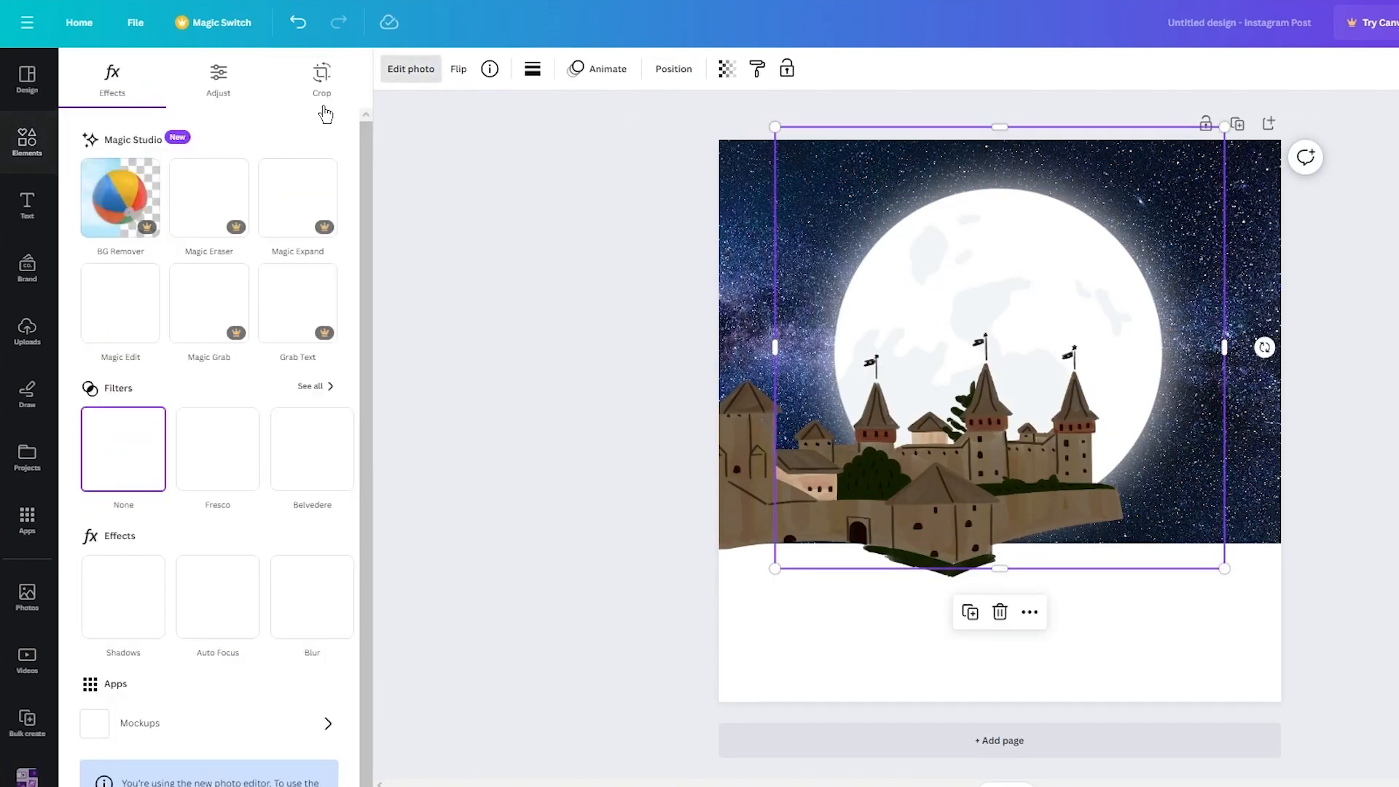
click(222, 79)
drag(209, 326, 93, 326)
drag(208, 375, 100, 376)
drag(195, 472, 276, 475)
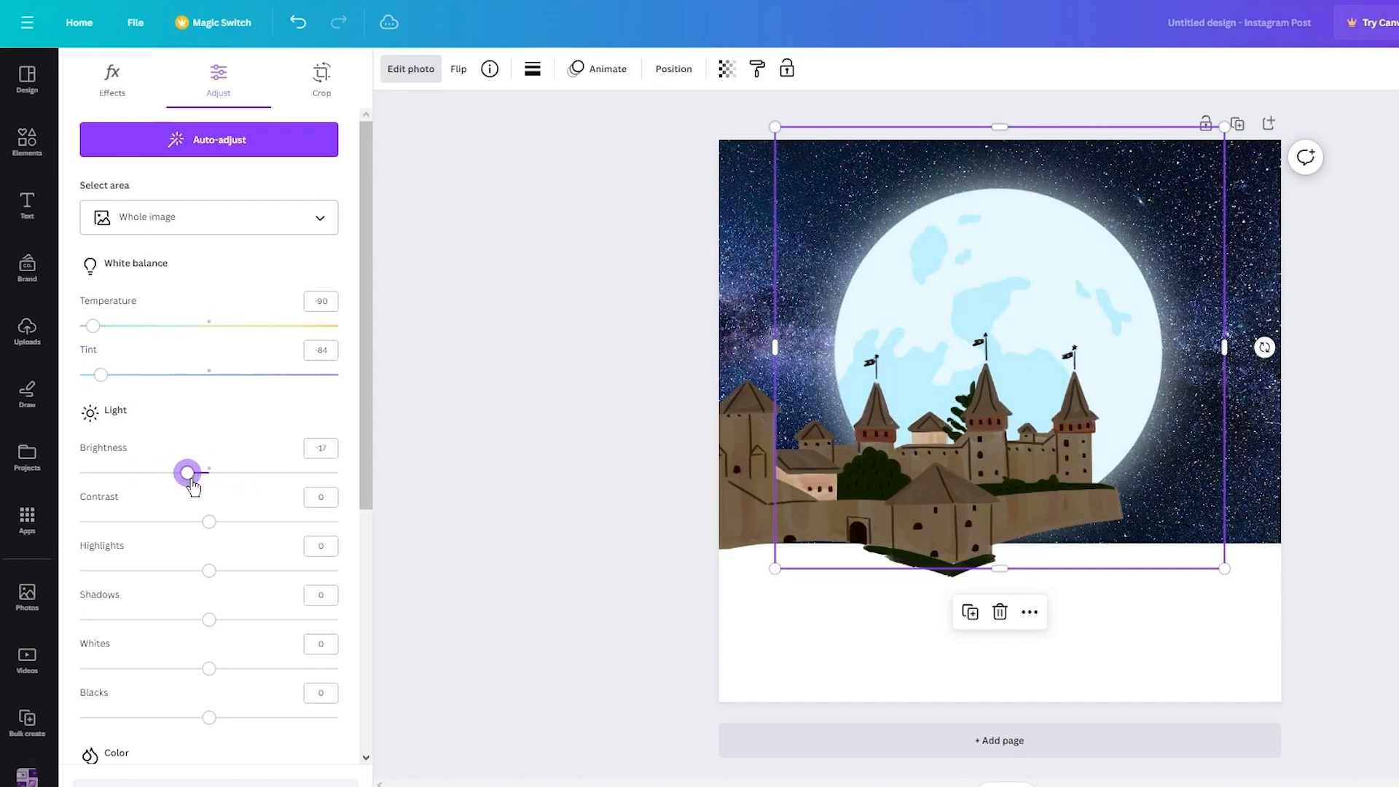
Set the moon's contrast to 70, highlights to 37 and shadows to -100
drag(210, 525, 302, 527)
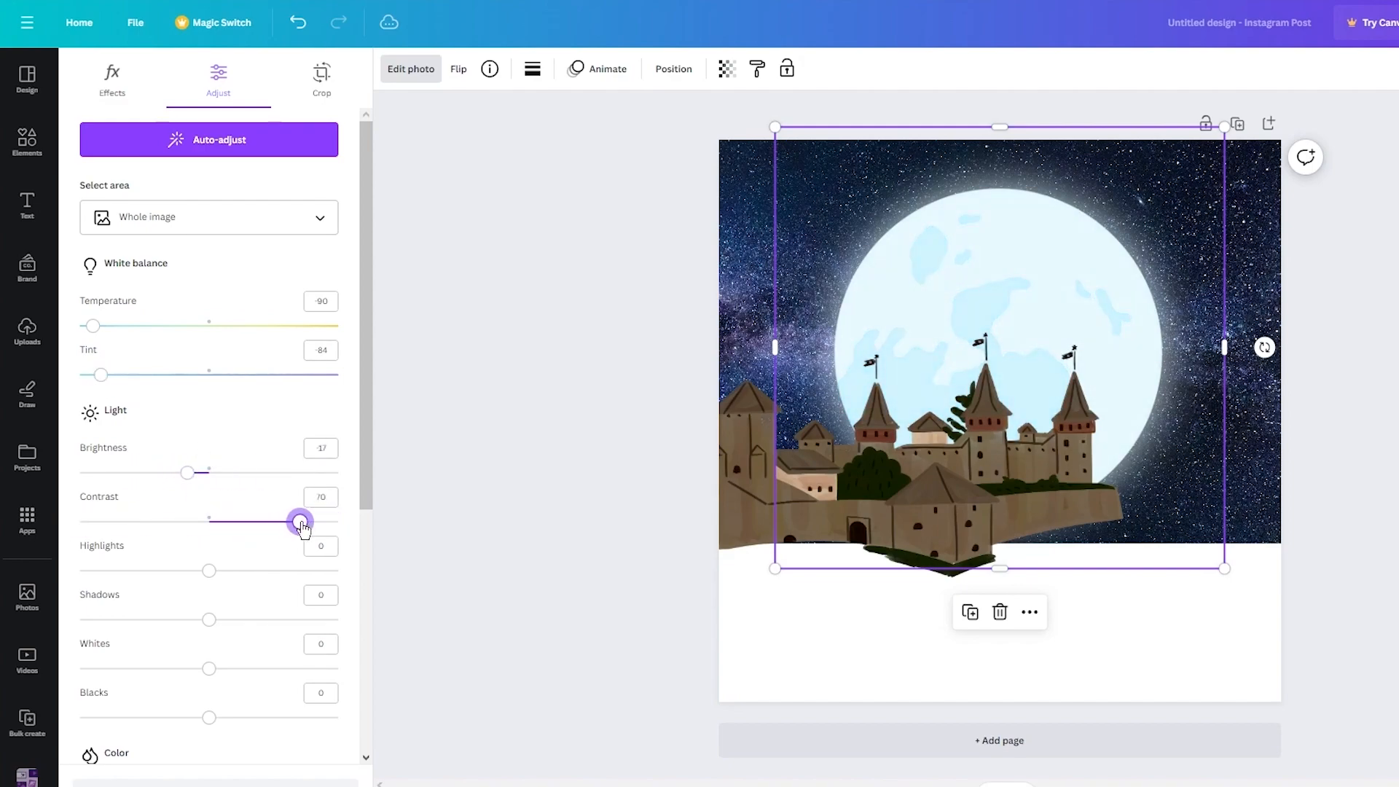
drag(209, 570, 272, 573)
drag(209, 619, 79, 619)
mouse_move(209, 668)
mouse_down()
mouse_move(277, 665)
mouse_move(182, 665)
mouse_move(212, 667)
mouse_up()
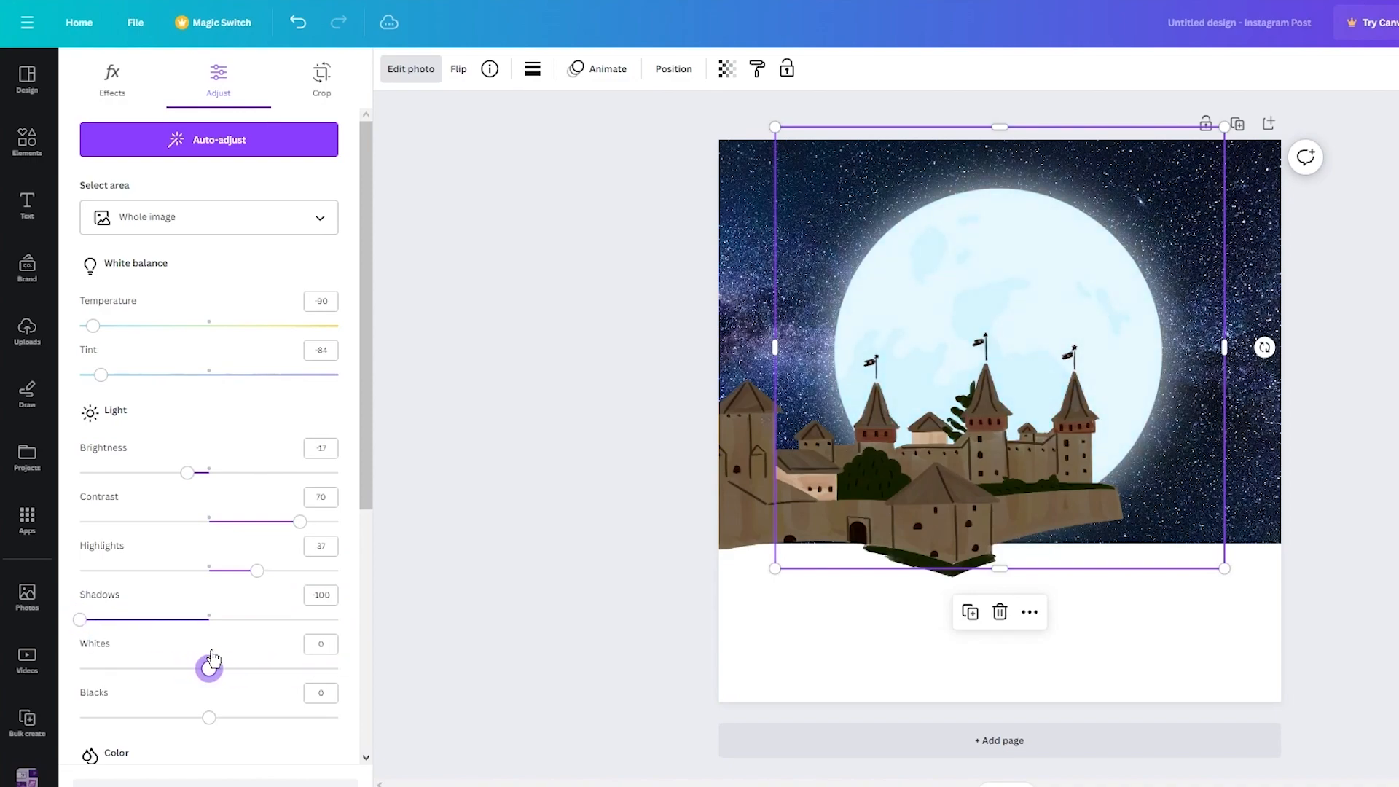
click(496, 520)
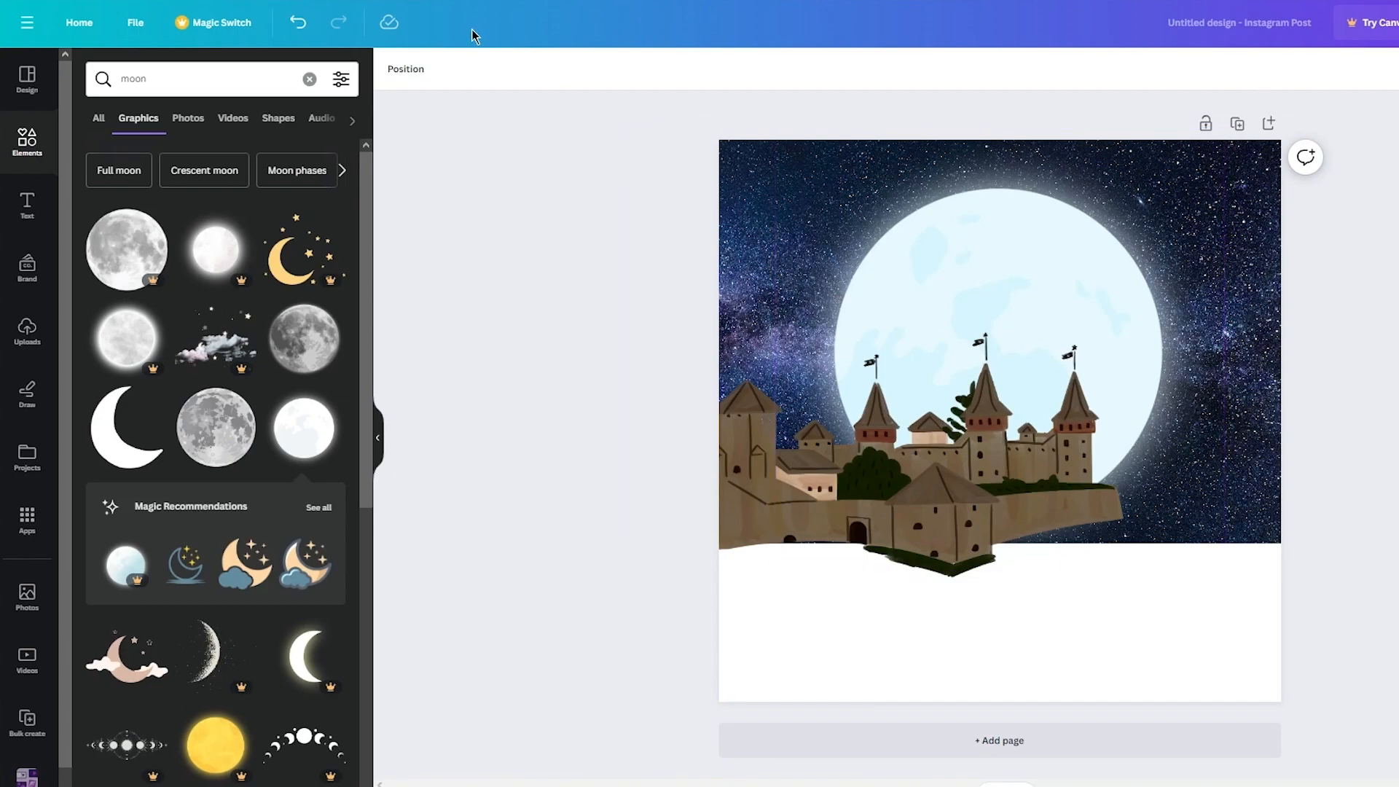
Search the graphics for "flare purple" and add the free white smoky flare to the page
click(299, 79)
text(f)
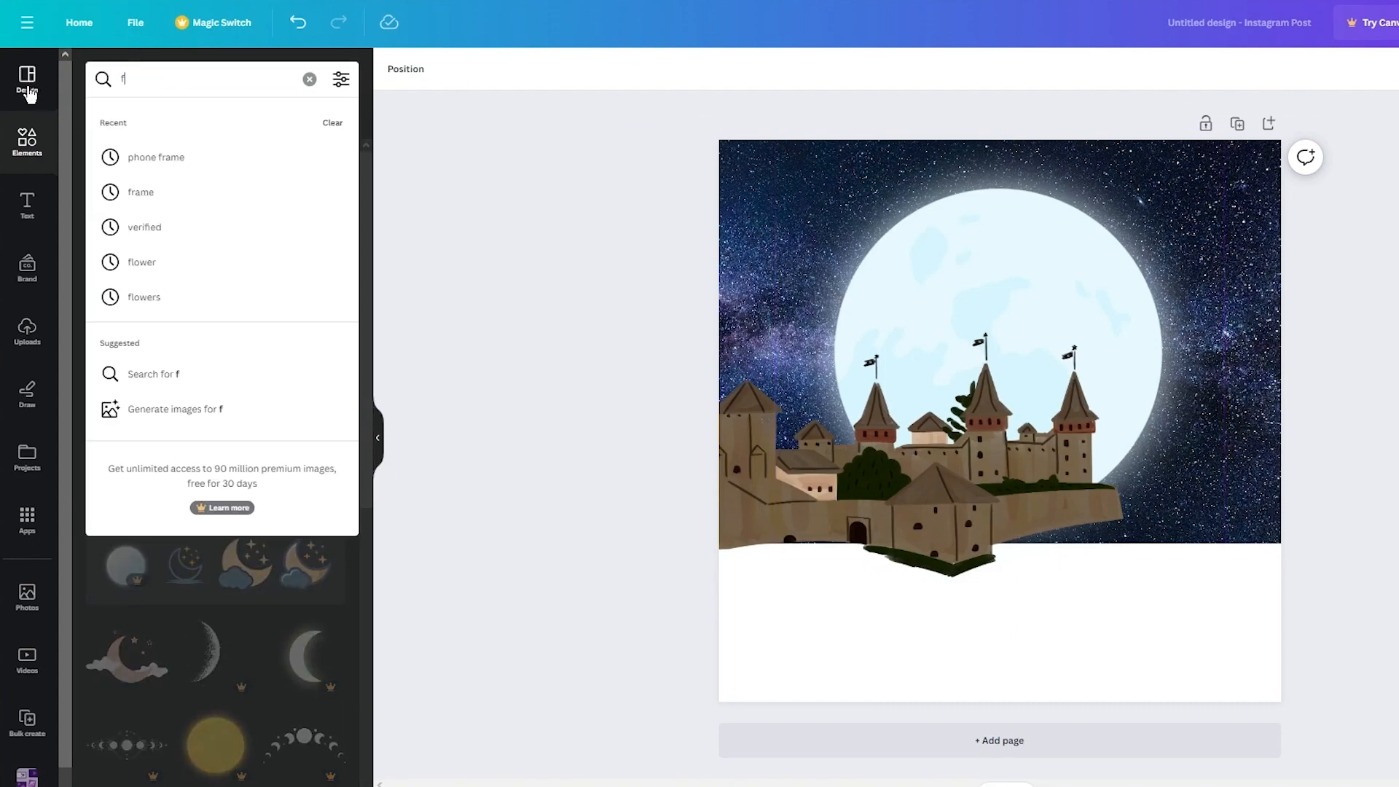
text(lare purple)
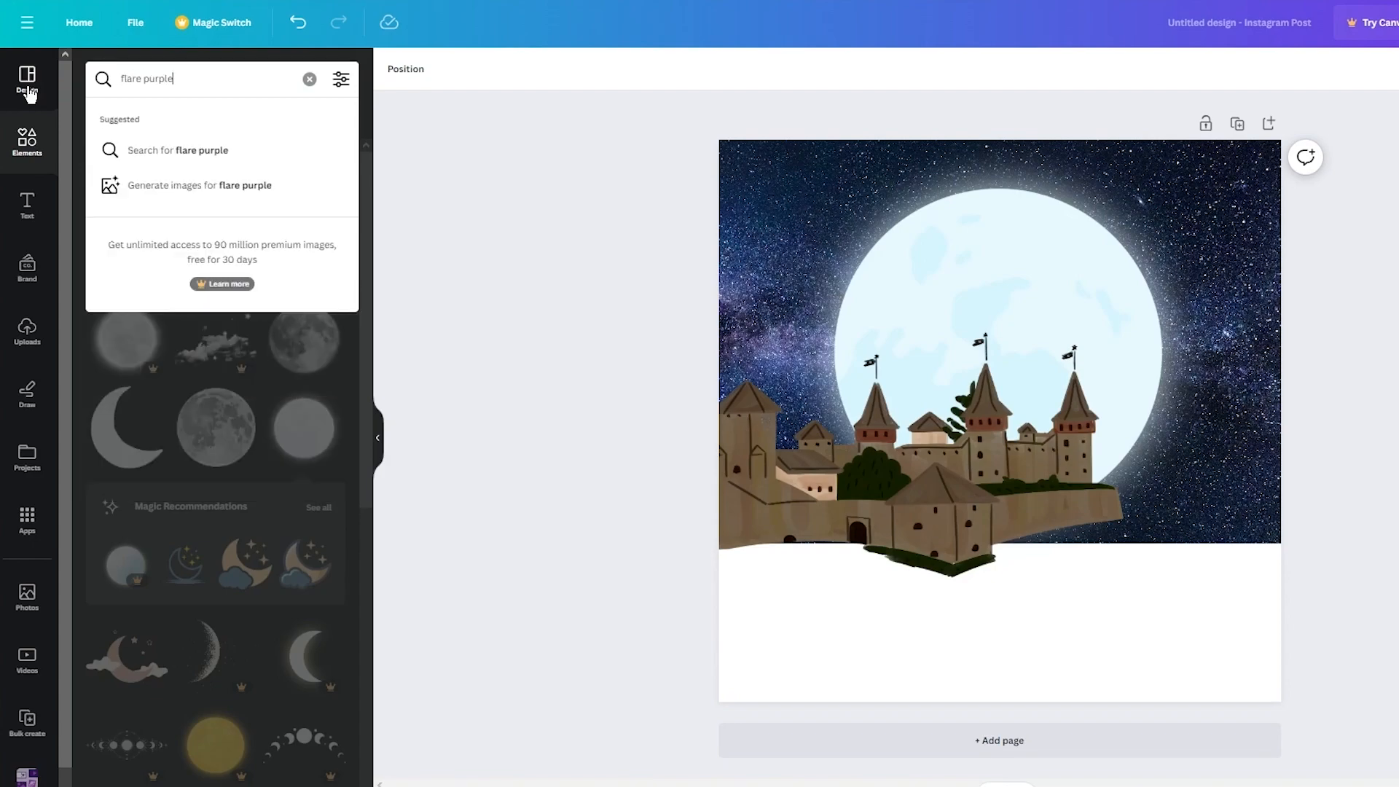
key(Return)
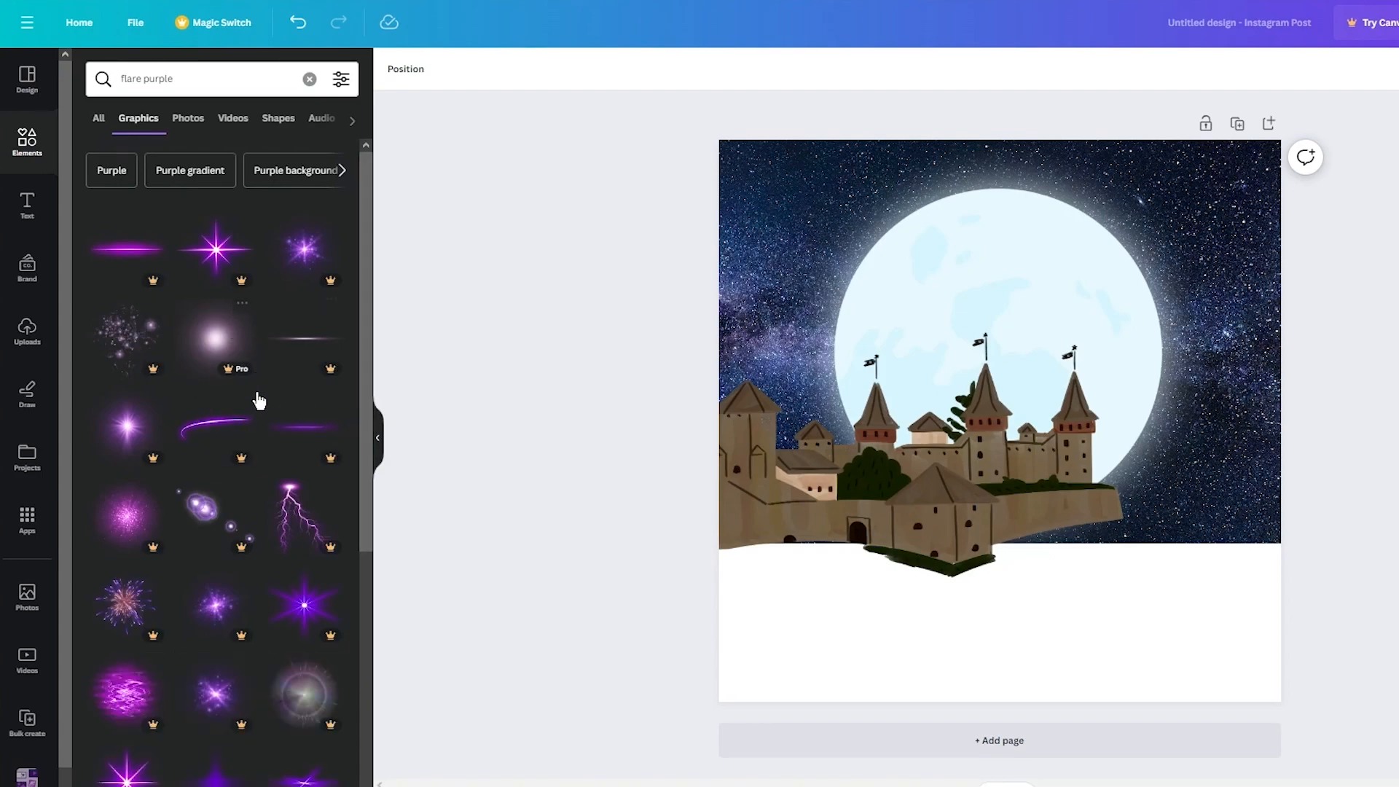
scroll(299, 539, down, 10)
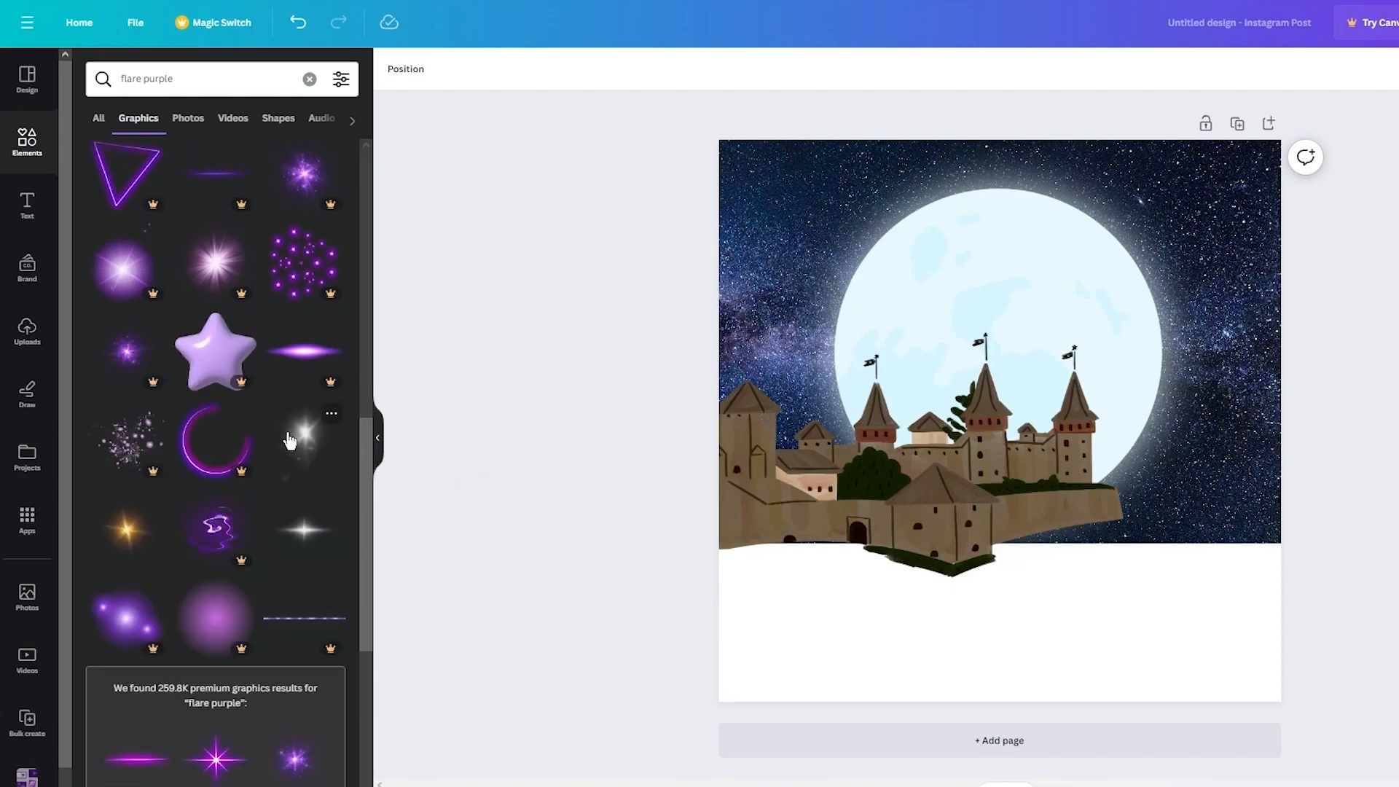
click(289, 440)
Turn the flare purple by setting its tint to 100, temperature to -100 and brightness to -100
click(409, 72)
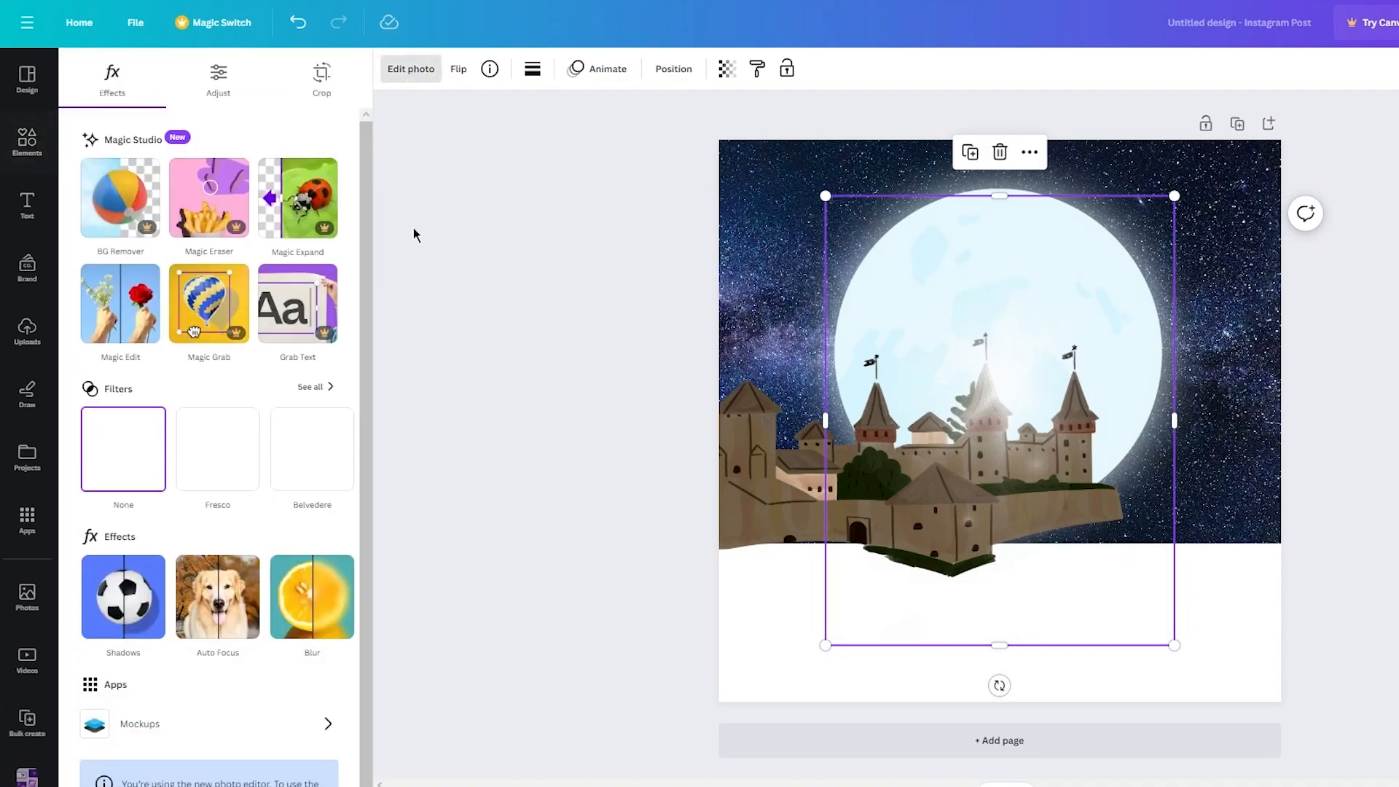
click(209, 91)
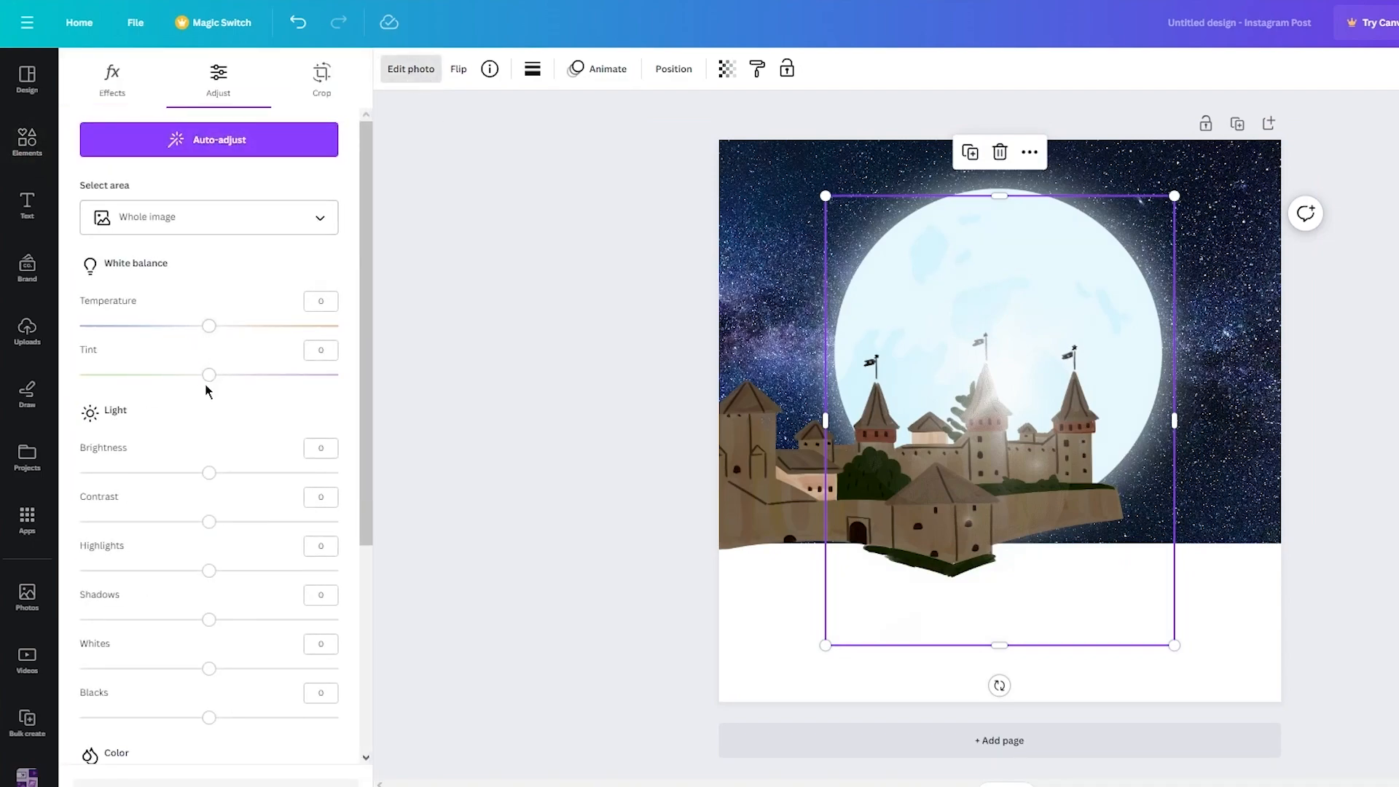
drag(209, 375, 488, 379)
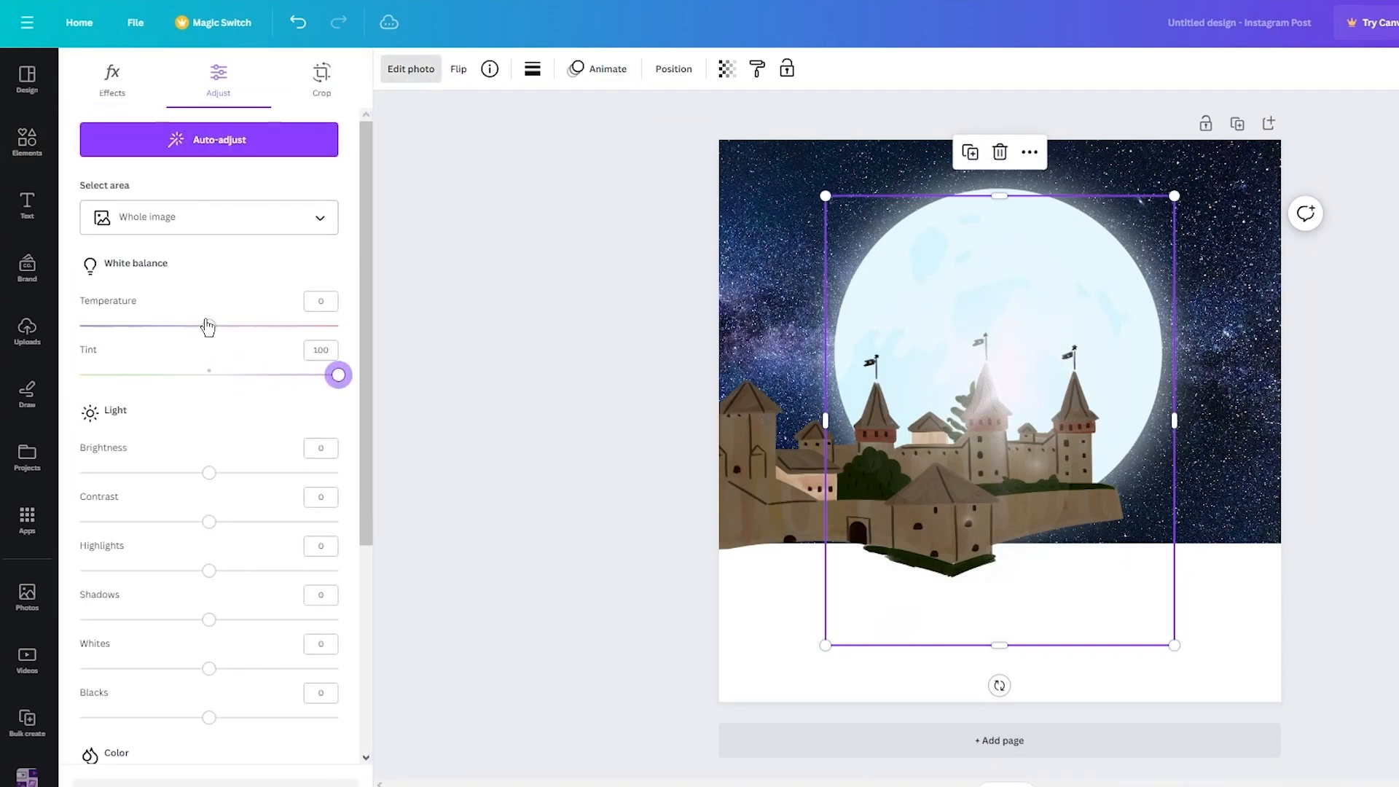
drag(208, 327, 79, 326)
drag(209, 472, 79, 472)
click(465, 336)
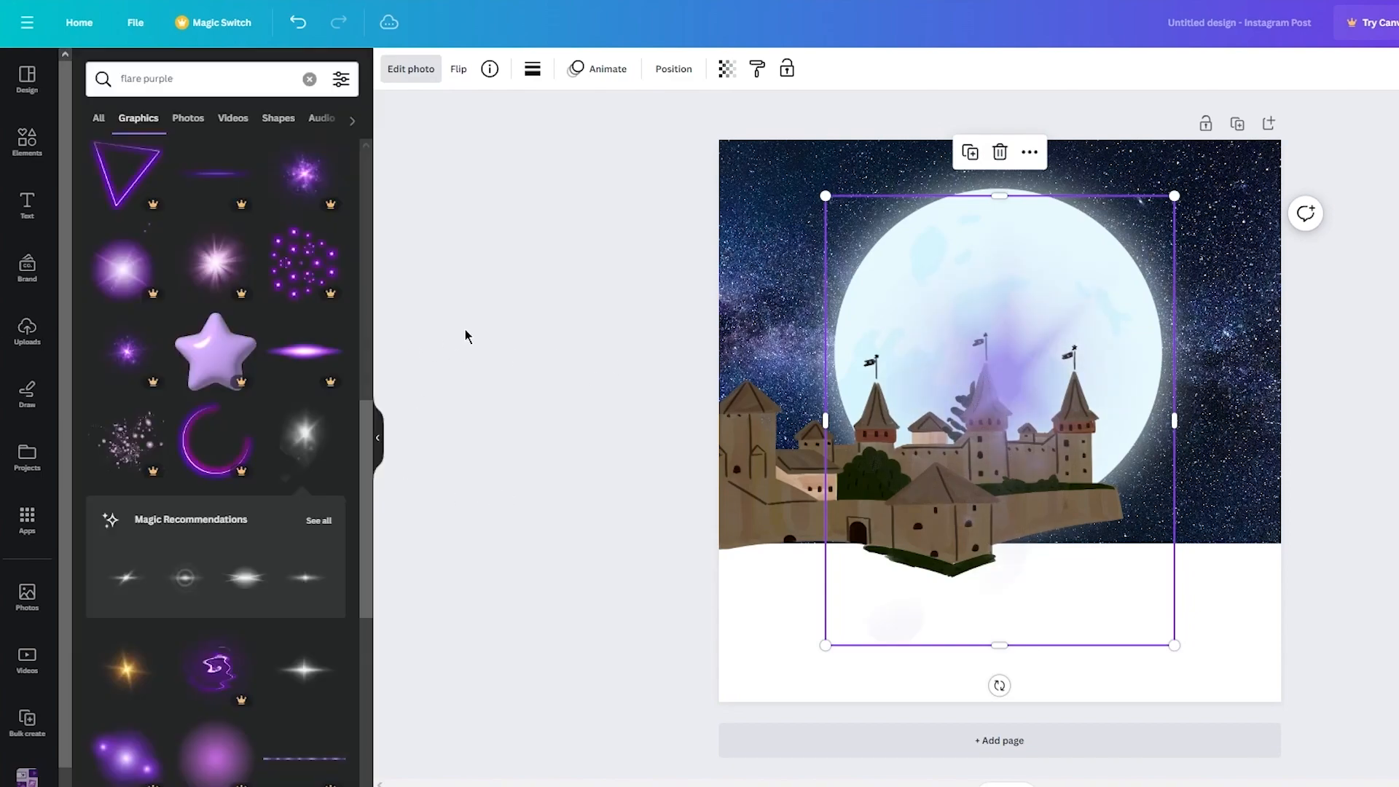
Move the flare up over the moon and raise its vibrance and saturation to the maximum
drag(974, 391, 939, 360)
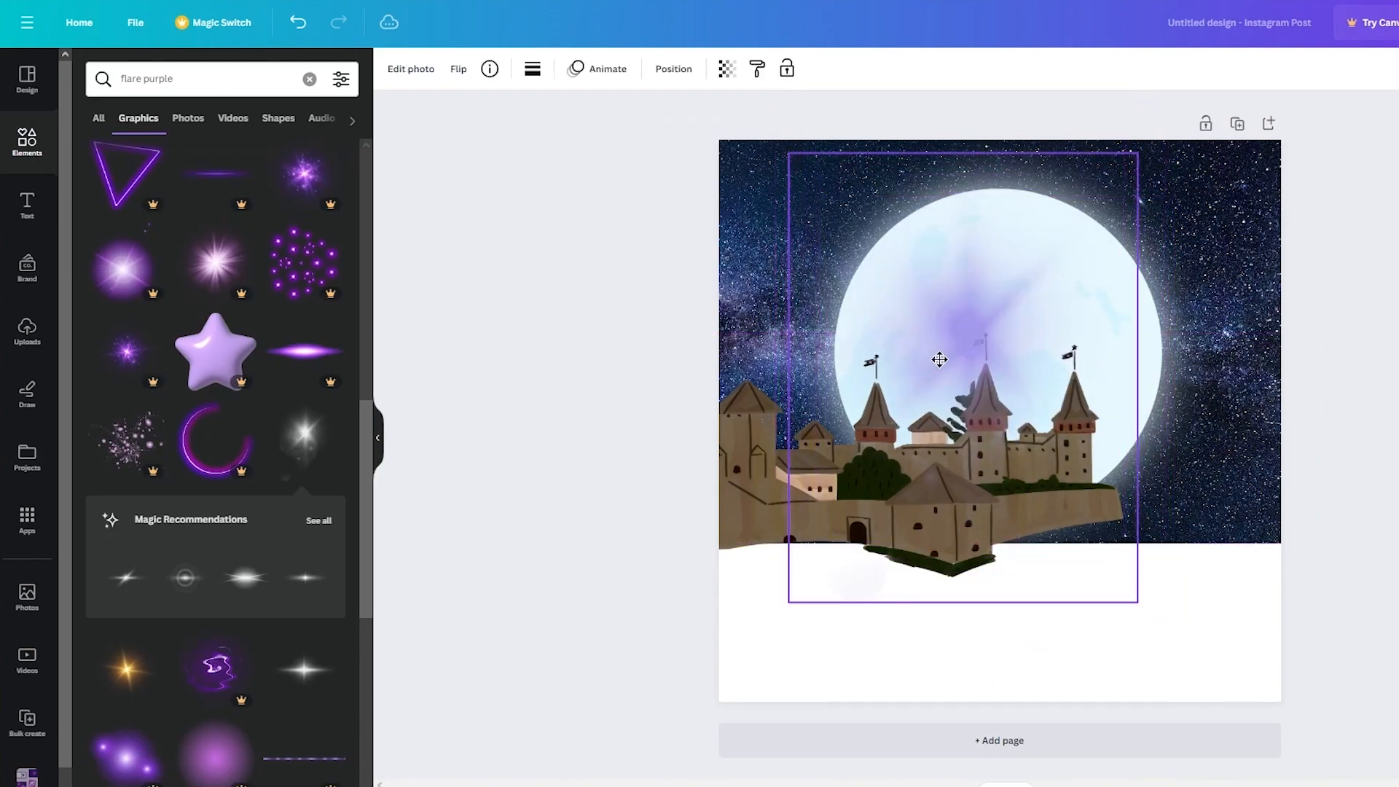
click(408, 68)
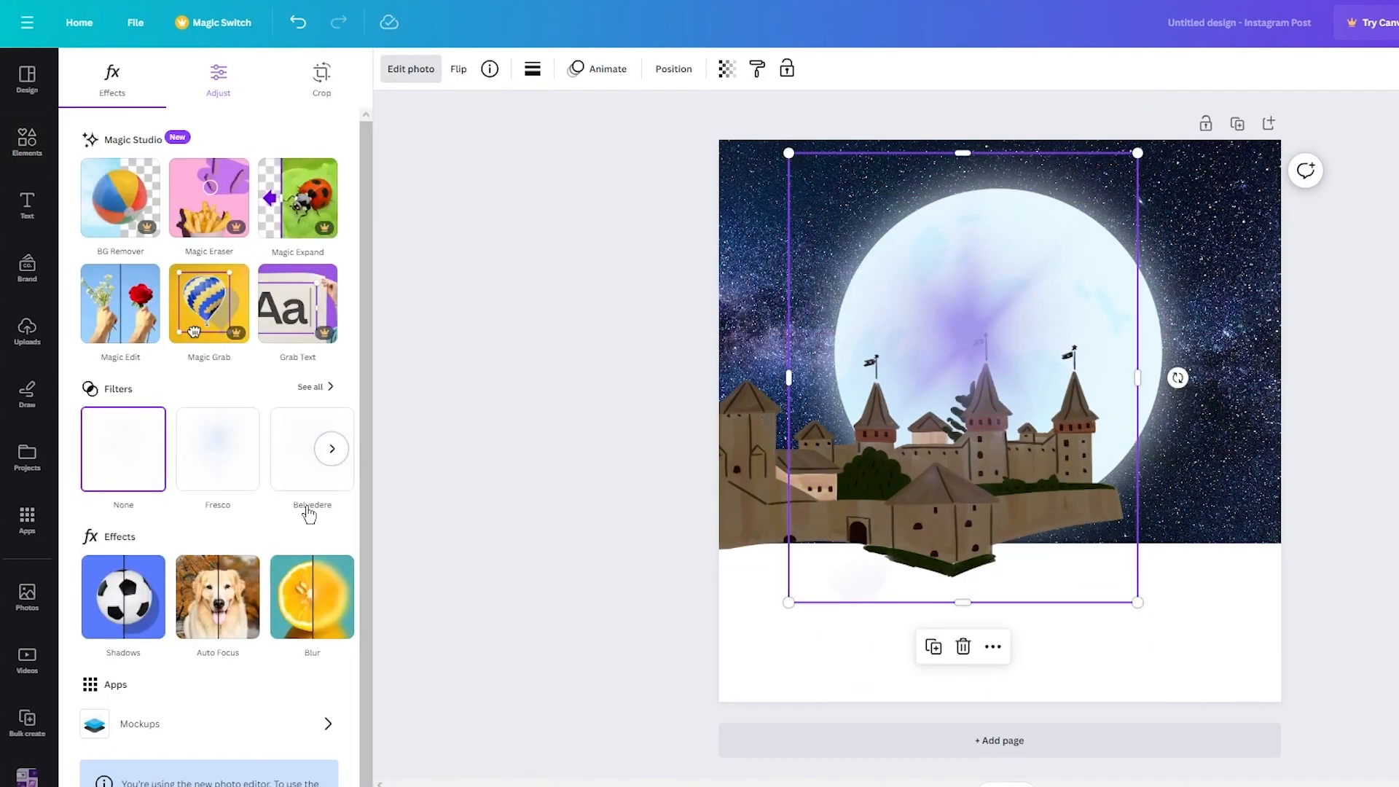
click(195, 93)
scroll(189, 386, down, 5)
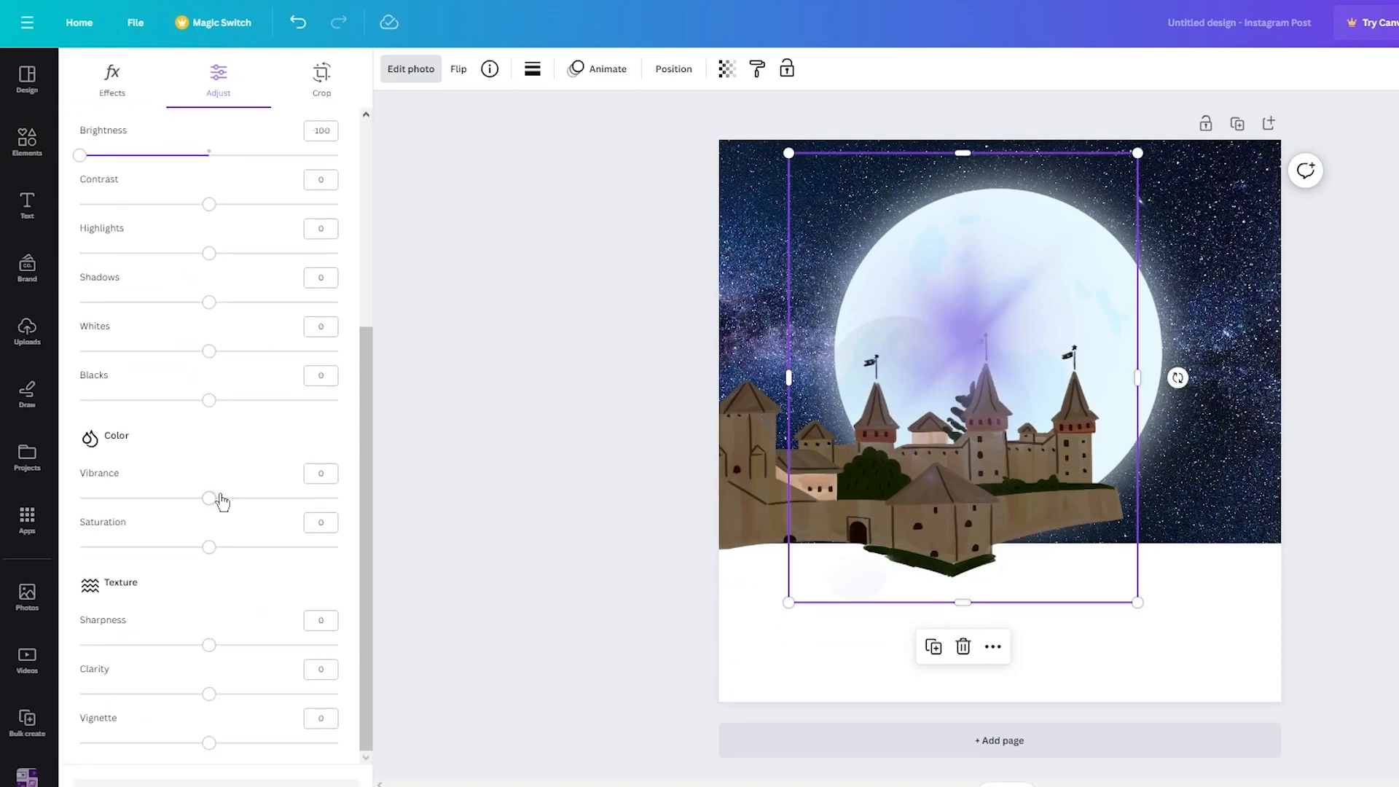
scroll(216, 544, up, 5)
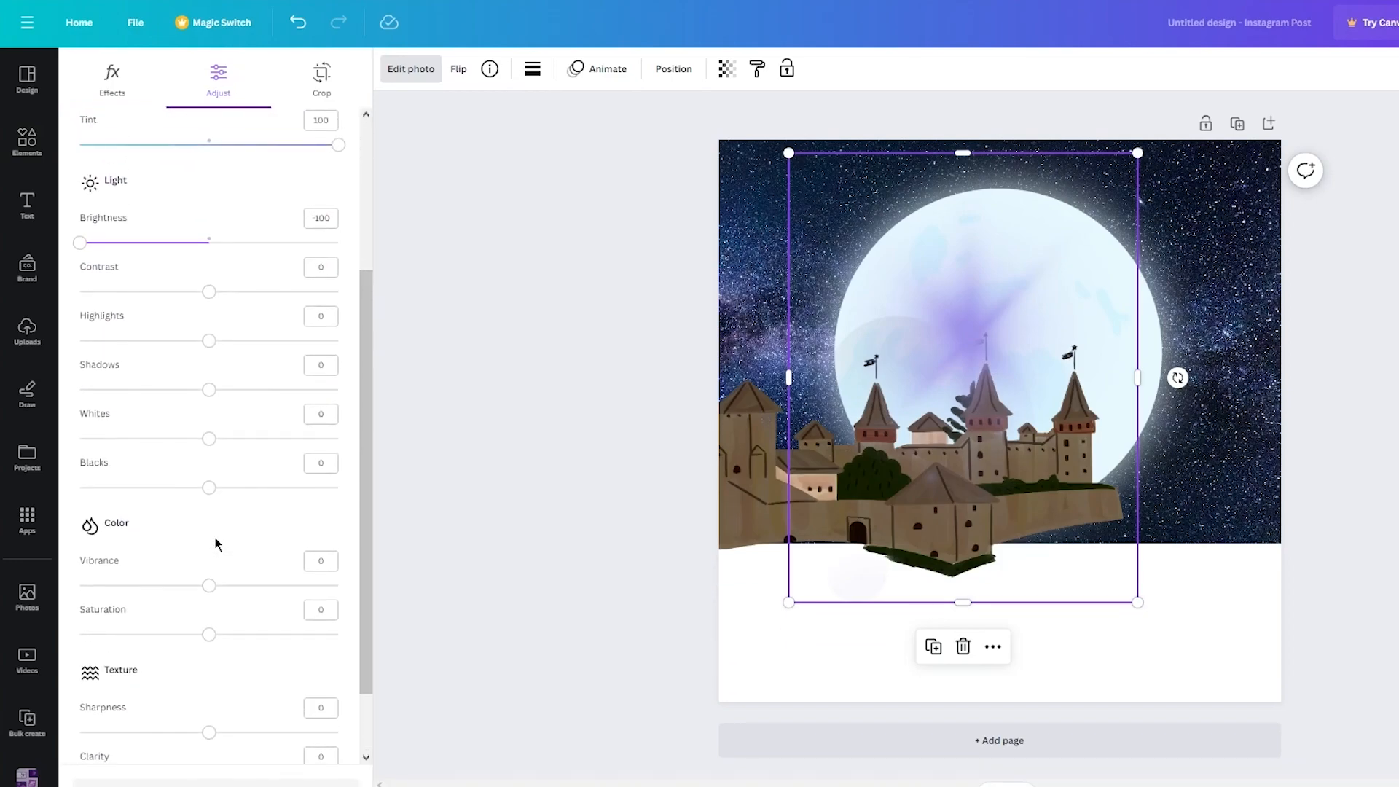
scroll(218, 538, down, 3)
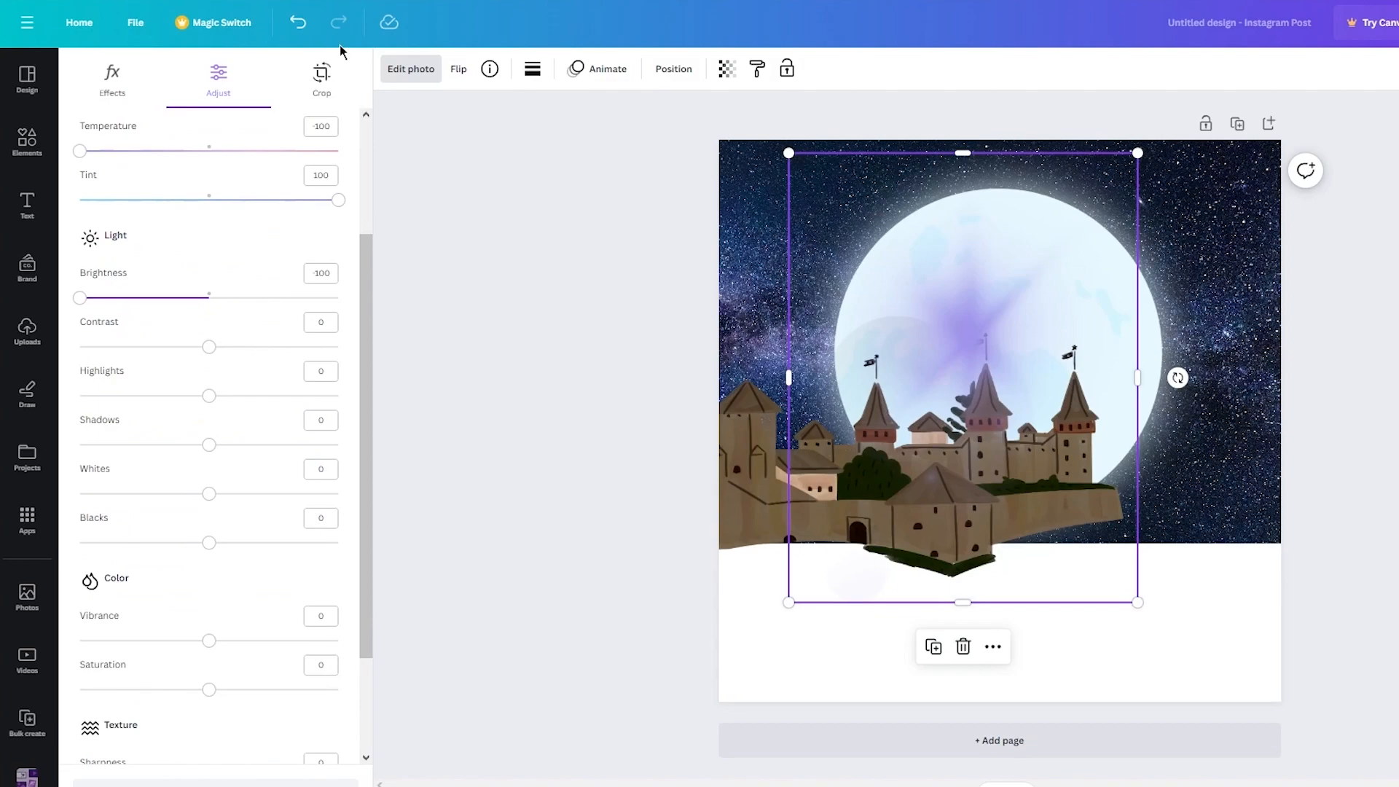
scroll(204, 568, down, 4)
drag(209, 498, 338, 498)
drag(209, 547, 469, 550)
click(523, 437)
Enlarge the purple flare to about 994 × 1282 px and centre it over the moon
click(998, 328)
drag(1139, 151, 1304, 0)
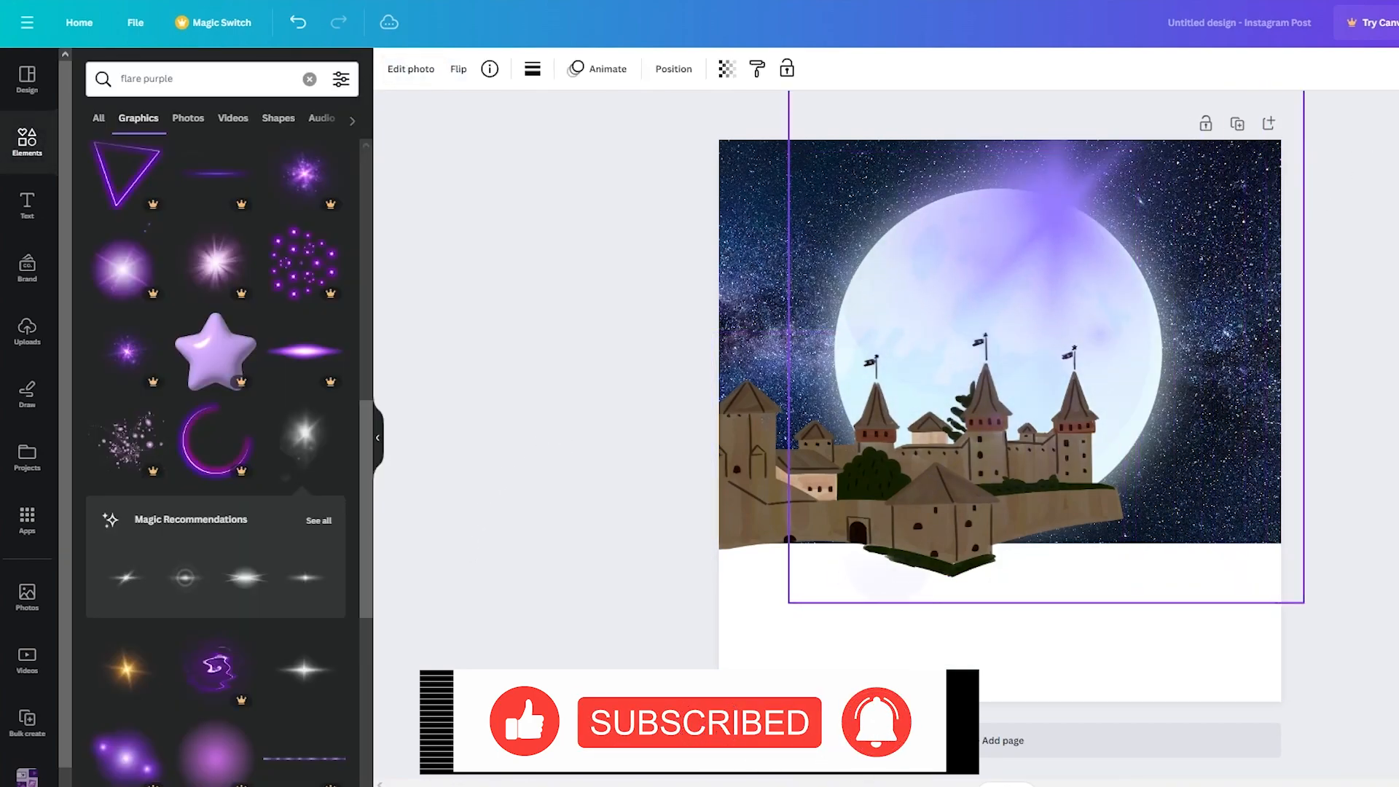
drag(1098, 217, 1052, 358)
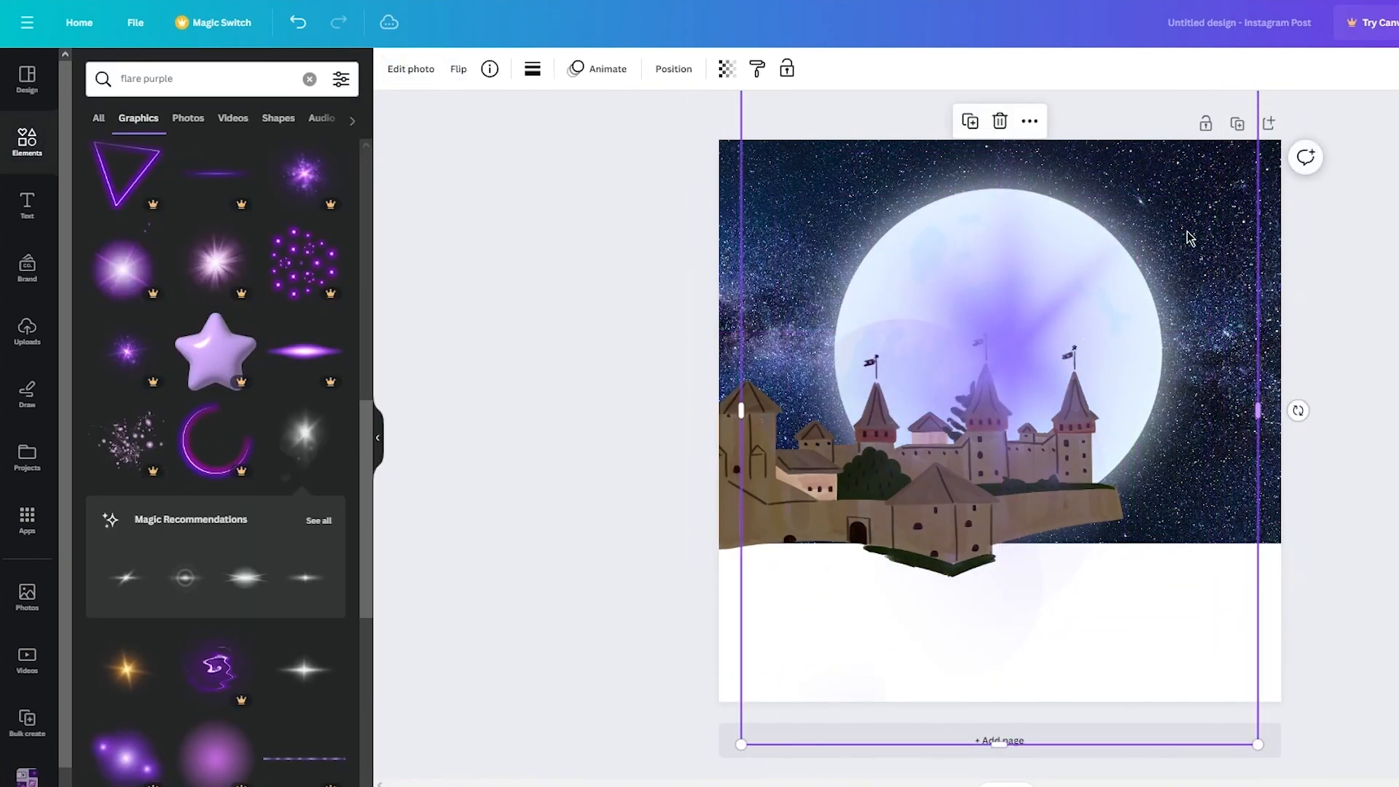
click(624, 129)
Send the purple flare backward one layer so it sits behind the castle
click(1007, 277)
click(672, 70)
click(255, 118)
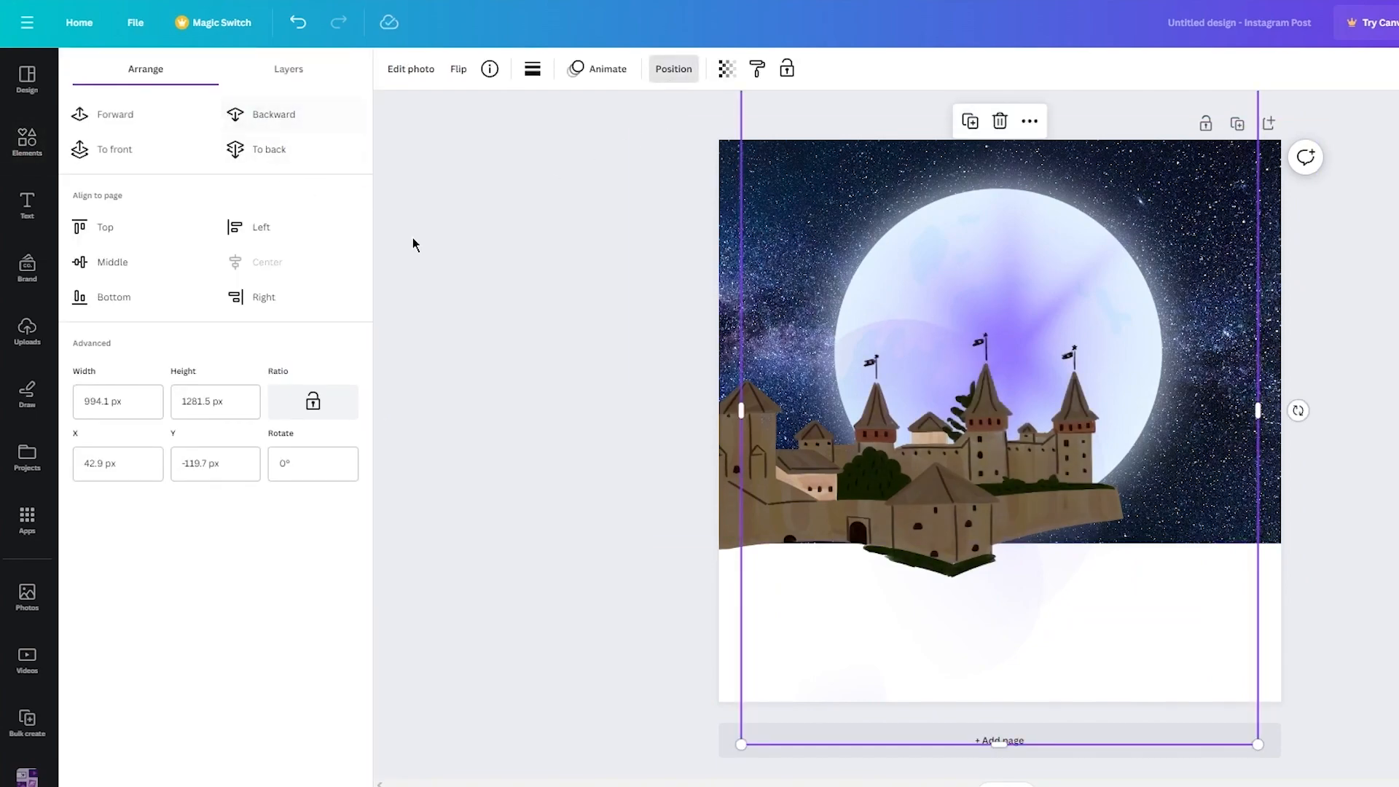
click(545, 271)
Enlarge the purple flare until its glow covers the whole page and position its bright centre over the moon
drag(1001, 320, 1008, 312)
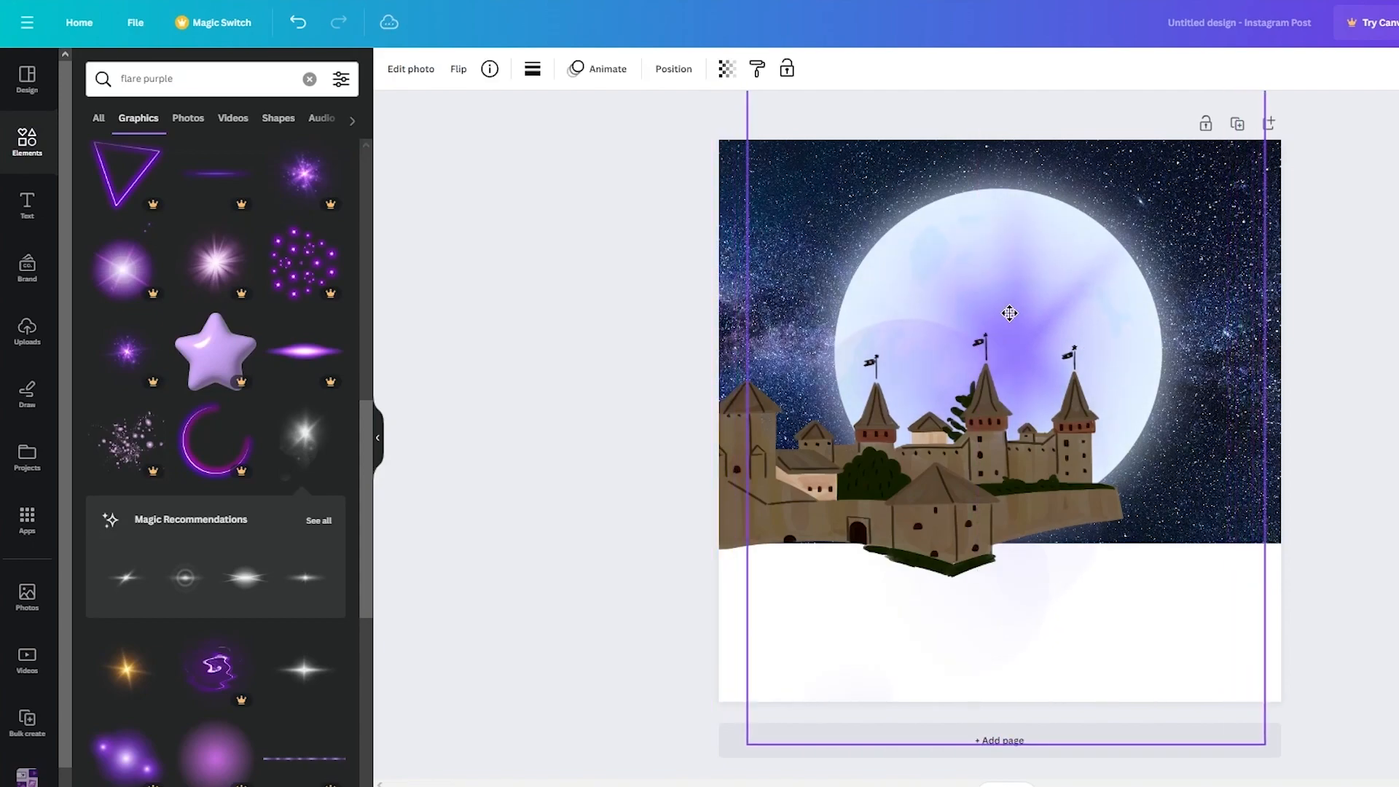
drag(749, 414, 6, 411)
drag(897, 317, 1113, 365)
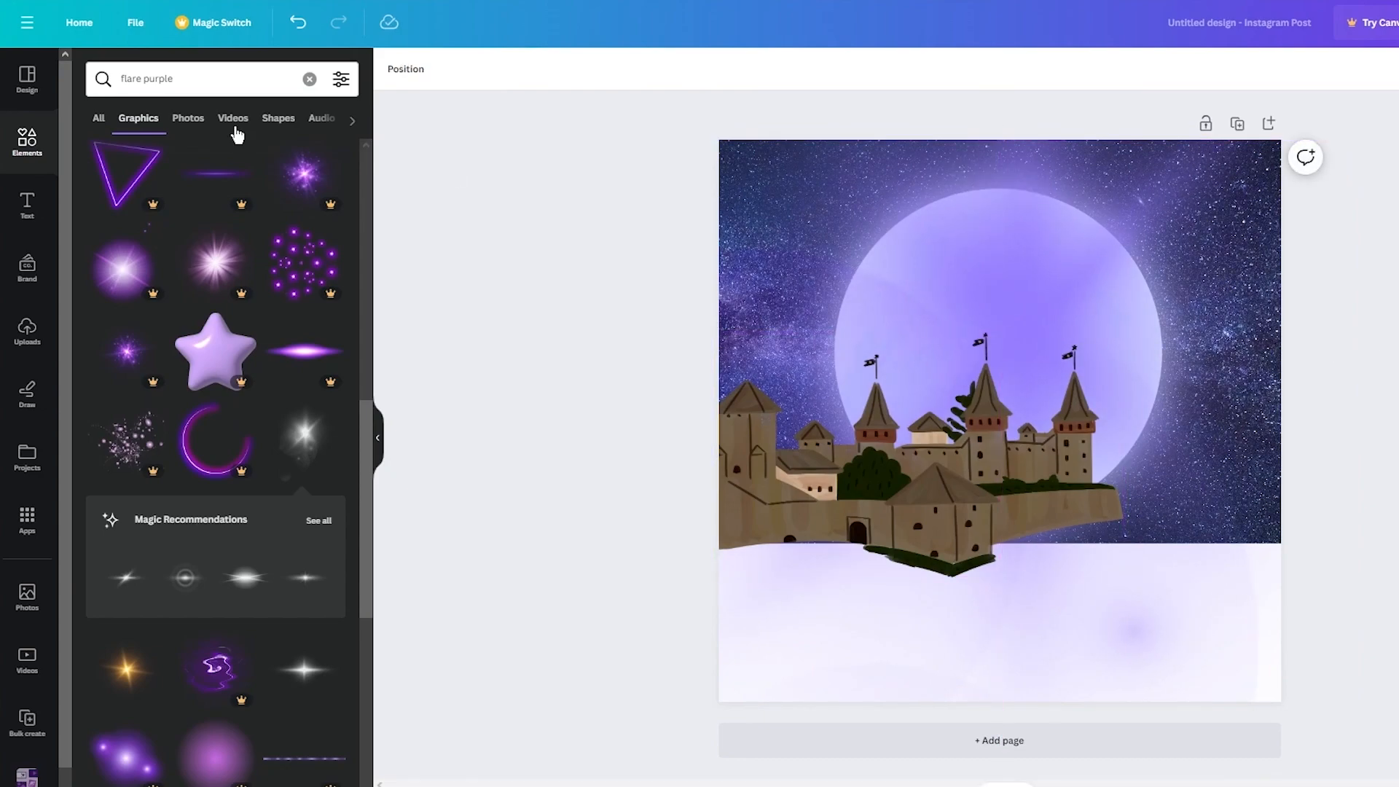
Search the graphics for "clouds" and add the free wispy grey-white cloud to the page
click(109, 95)
text(clouds)
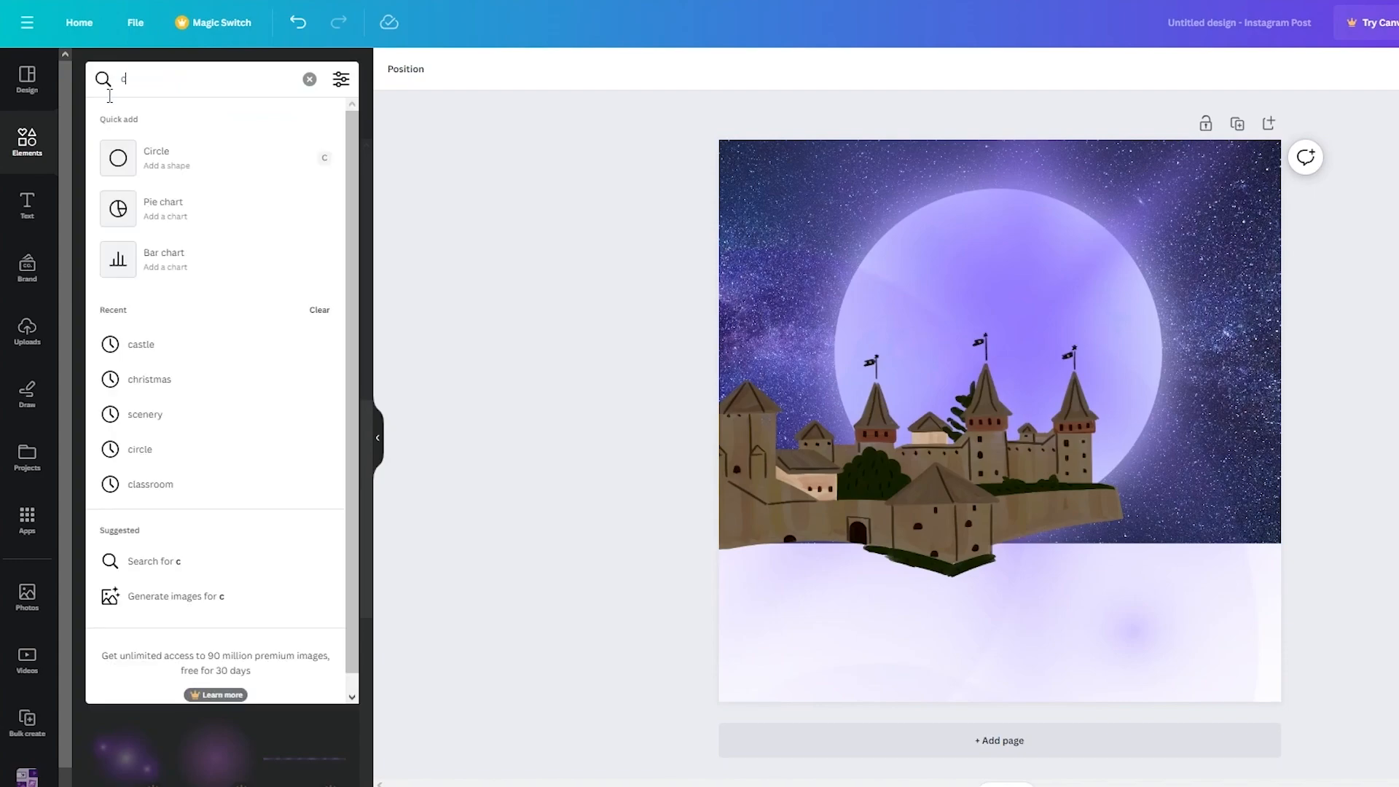
key(Return)
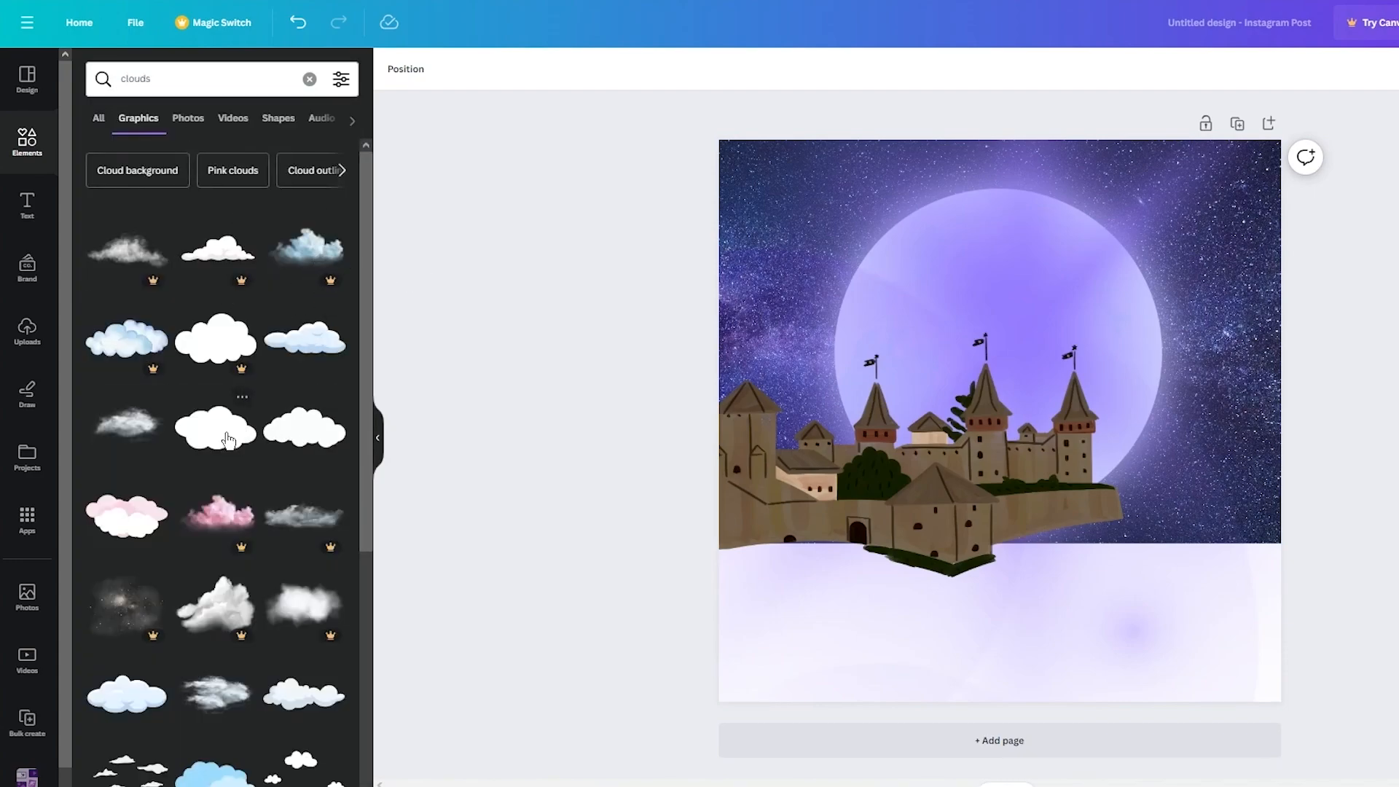
click(134, 437)
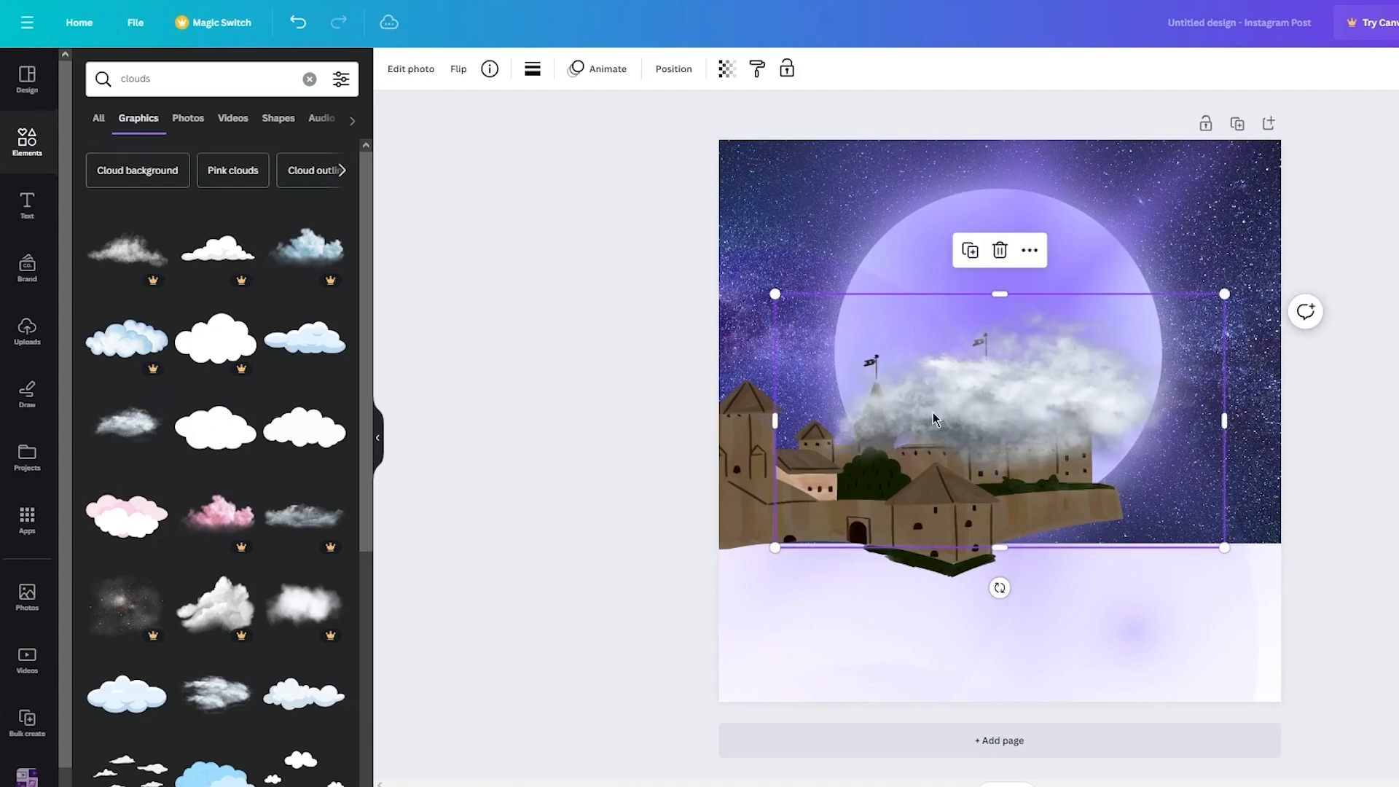
Set the cloud's tint to 100 and its brightness to -43
click(403, 73)
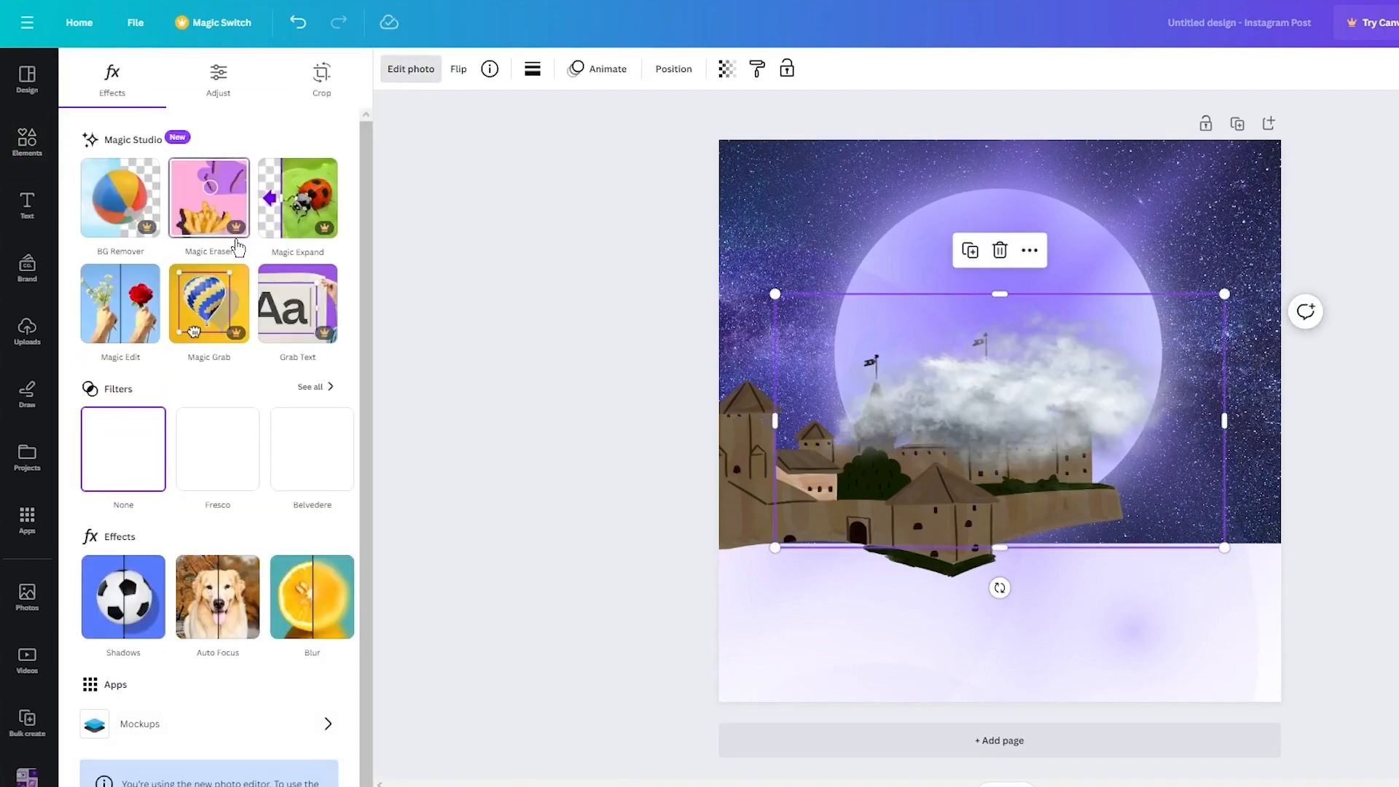
click(220, 79)
drag(226, 375, 458, 378)
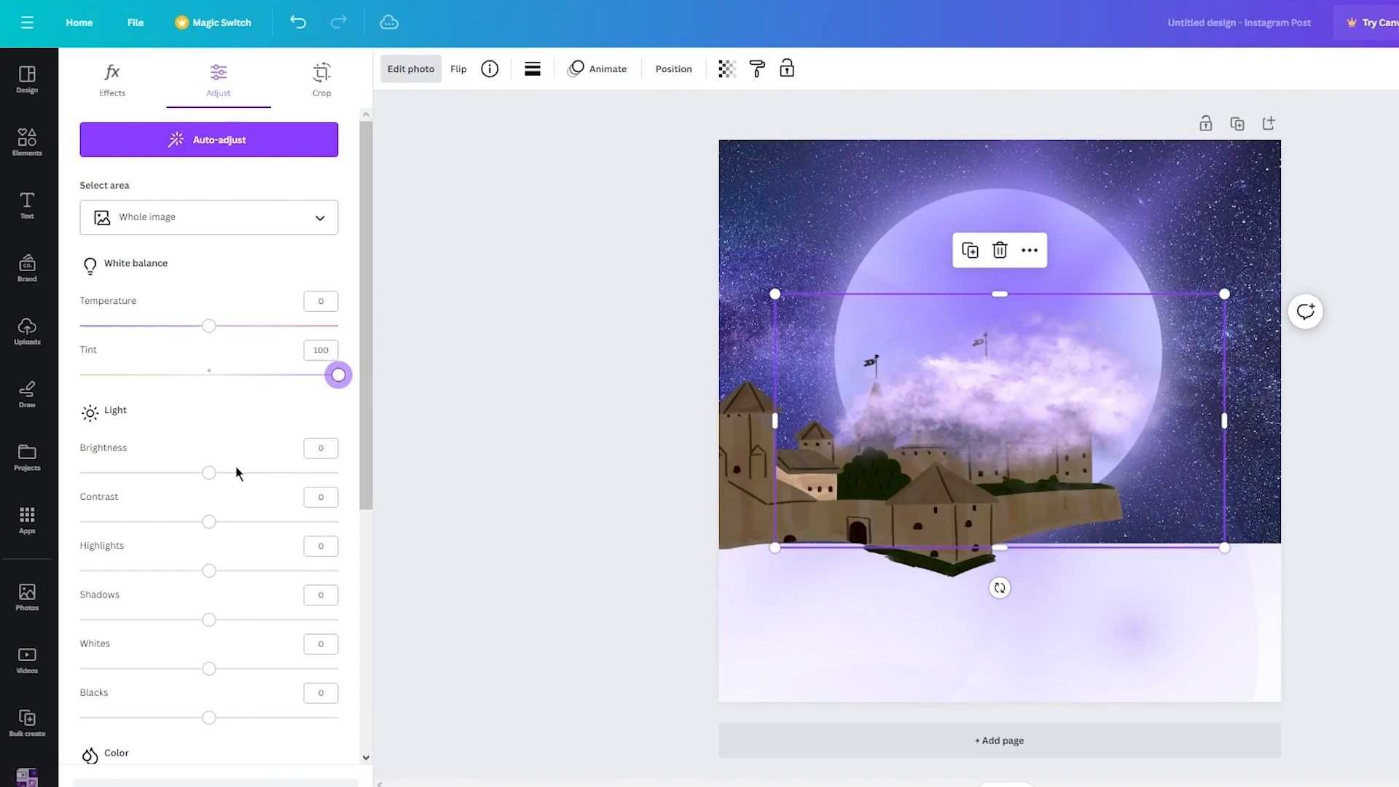
drag(213, 477, 155, 484)
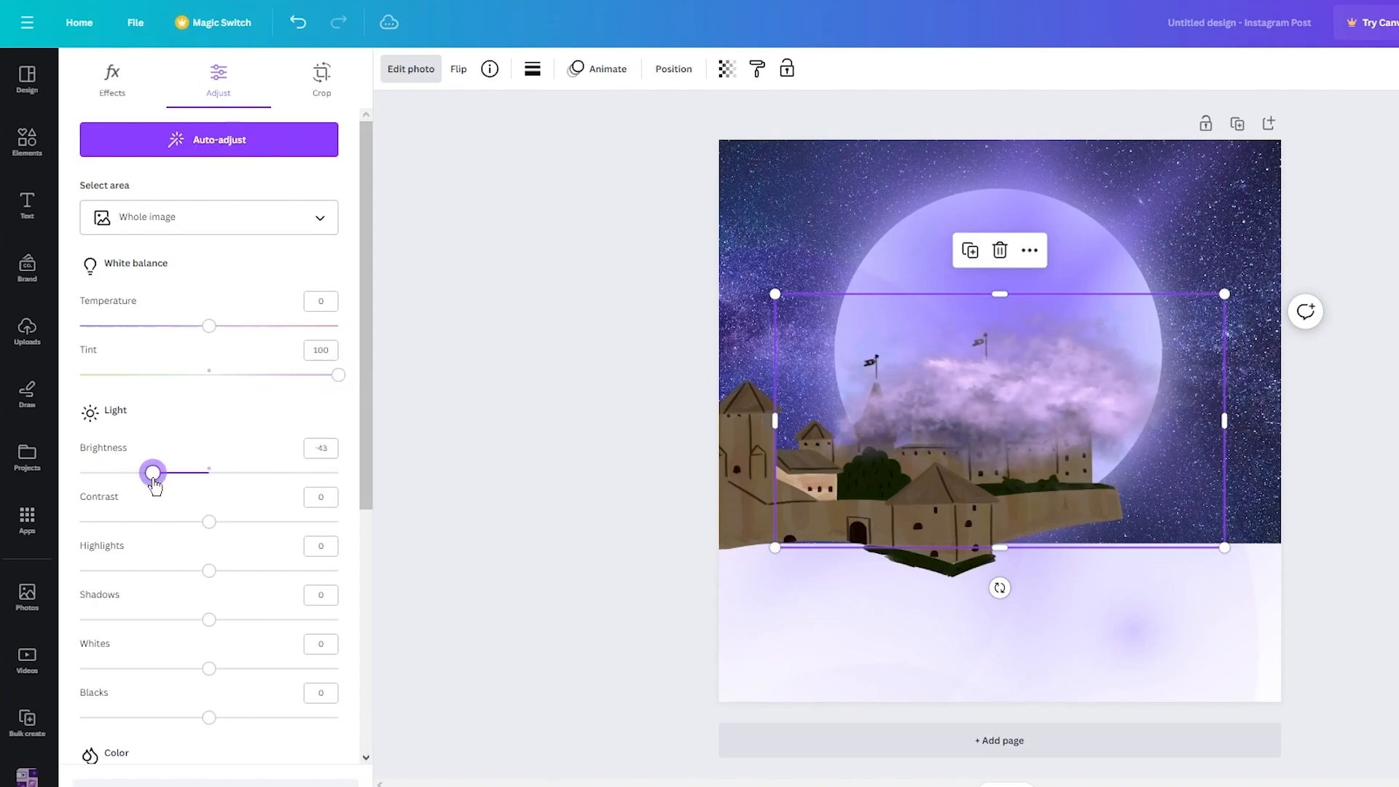
Set the cloud's vibrance and saturation to 100
scroll(218, 492, down, 5)
scroll(231, 486, up, 2)
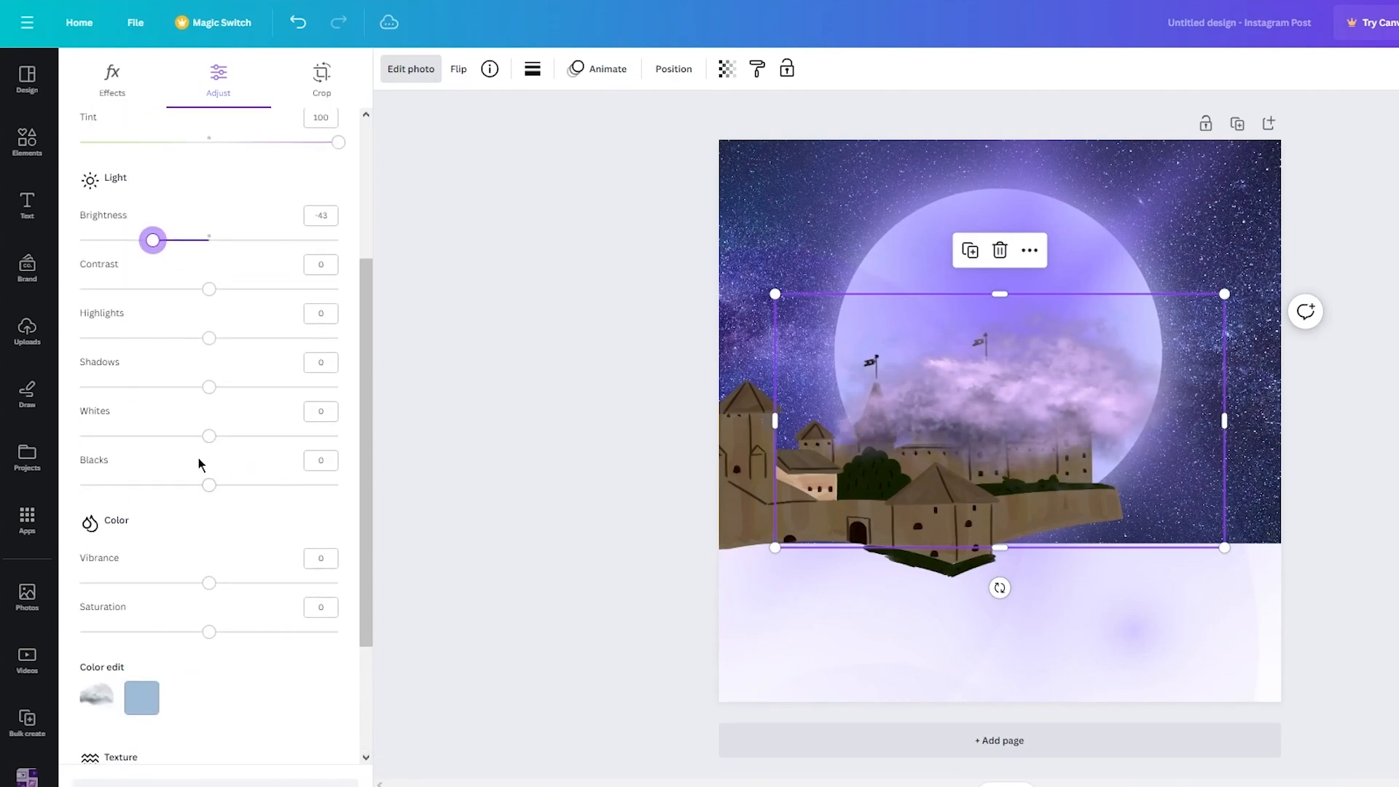
scroll(199, 464, down, 2)
drag(212, 409, 664, 430)
drag(256, 454, 397, 456)
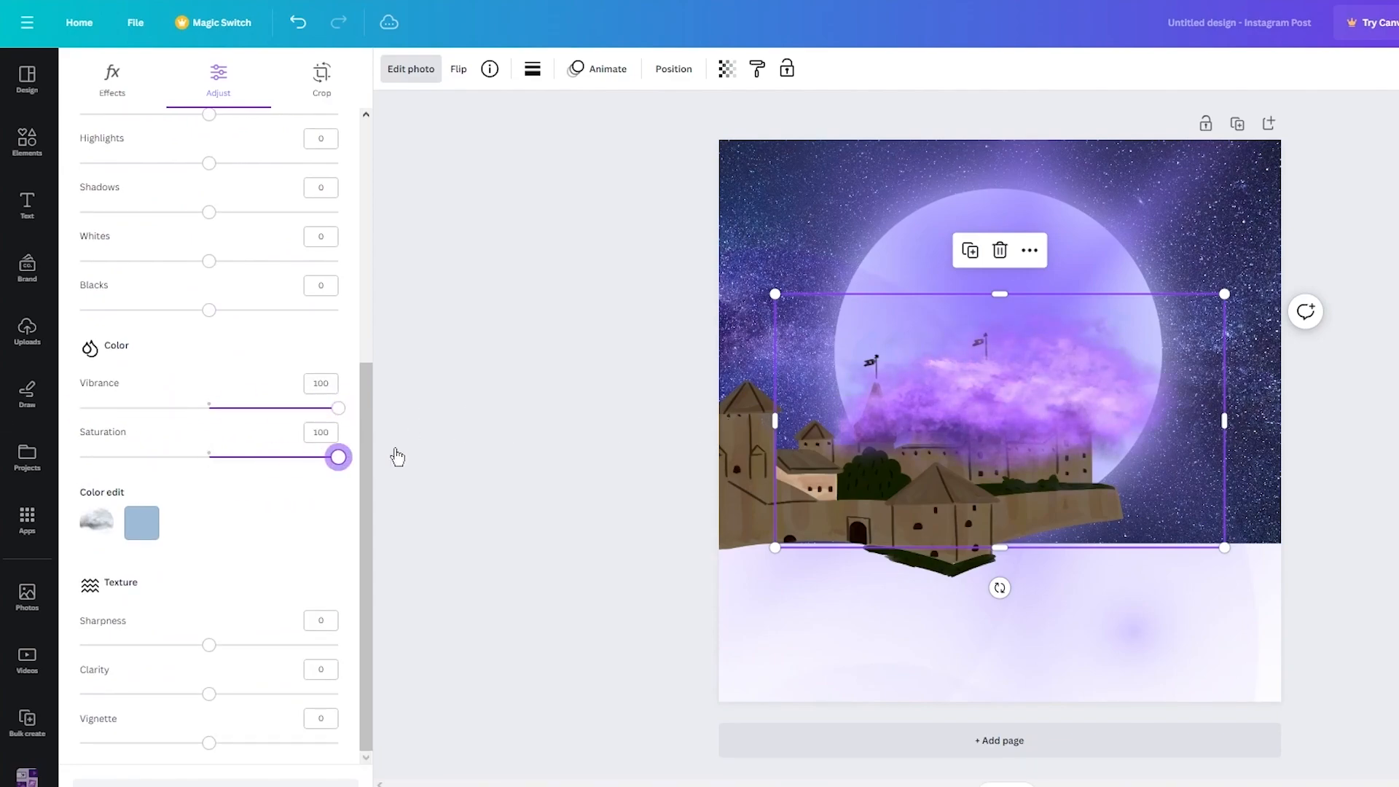
click(450, 413)
Shrink the purple cloud and place it in front of the castle's rightmost tower, overlapping the moon's lower edge
drag(902, 405, 1039, 362)
drag(1357, 251, 1198, 342)
drag(1114, 391, 1224, 322)
drag(1306, 260, 1234, 303)
drag(1132, 350, 1155, 419)
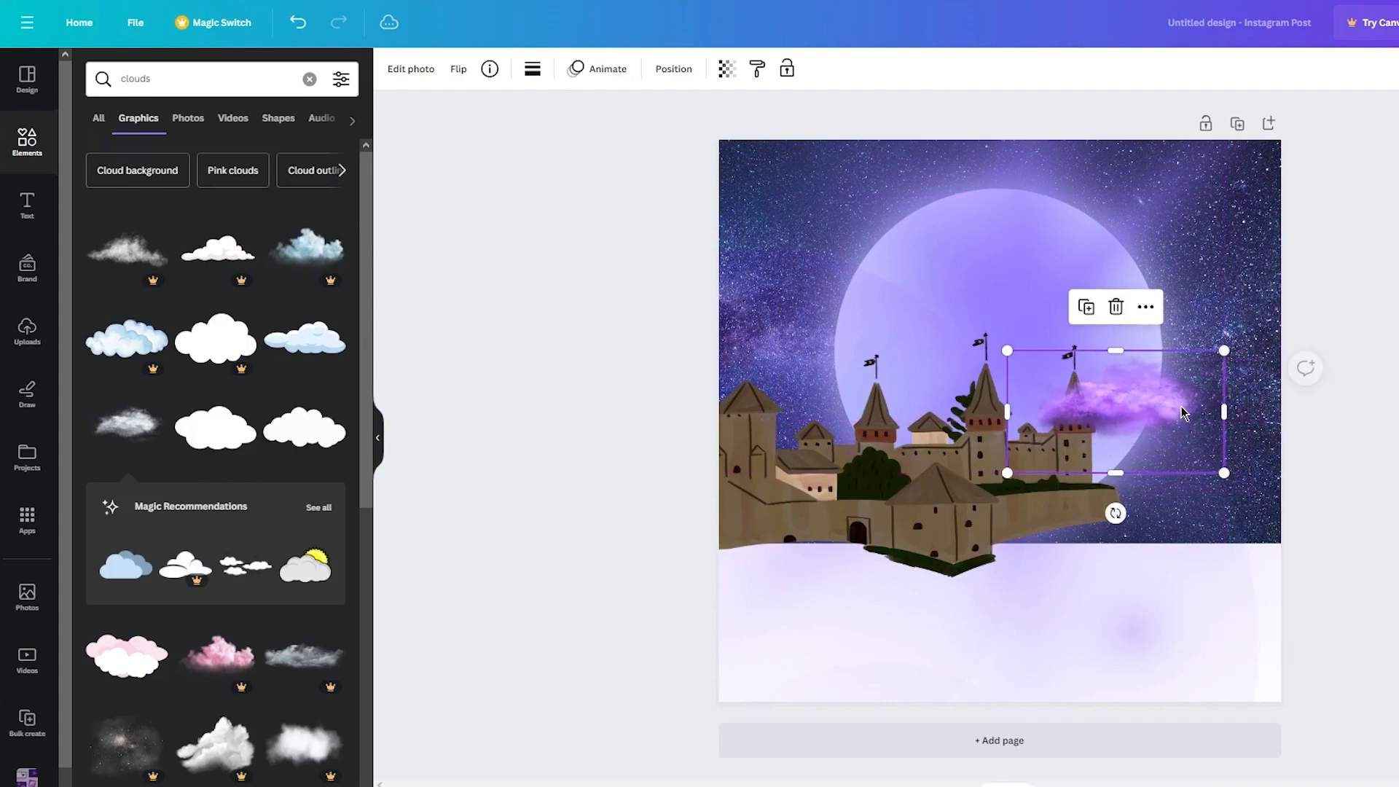
click(1357, 359)
Duplicate the purple cloud, make the copy smaller and place it over the moon's upper-left edge
click(1096, 407)
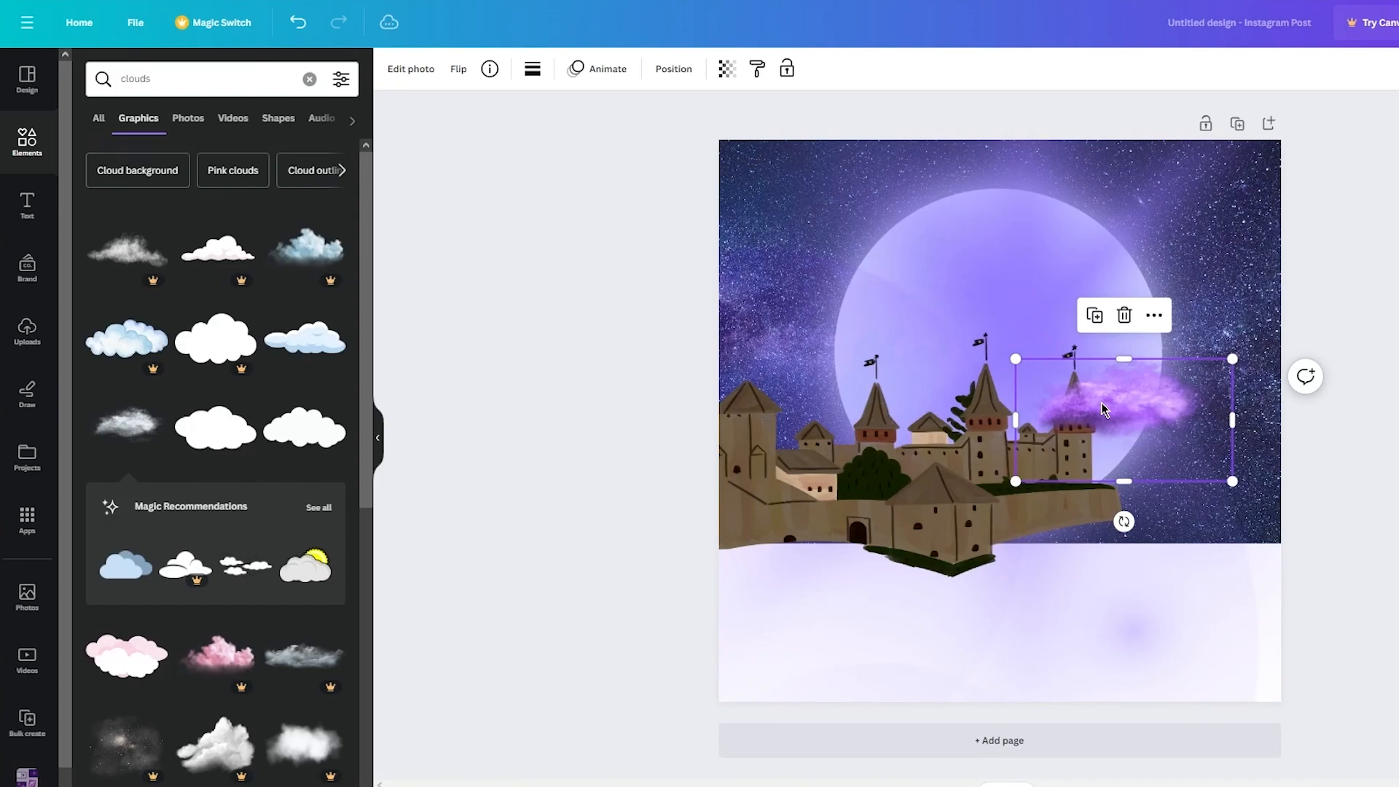
drag(1100, 402, 815, 274)
drag(926, 228, 902, 269)
click(1129, 411)
drag(1129, 411, 1120, 412)
click(1395, 427)
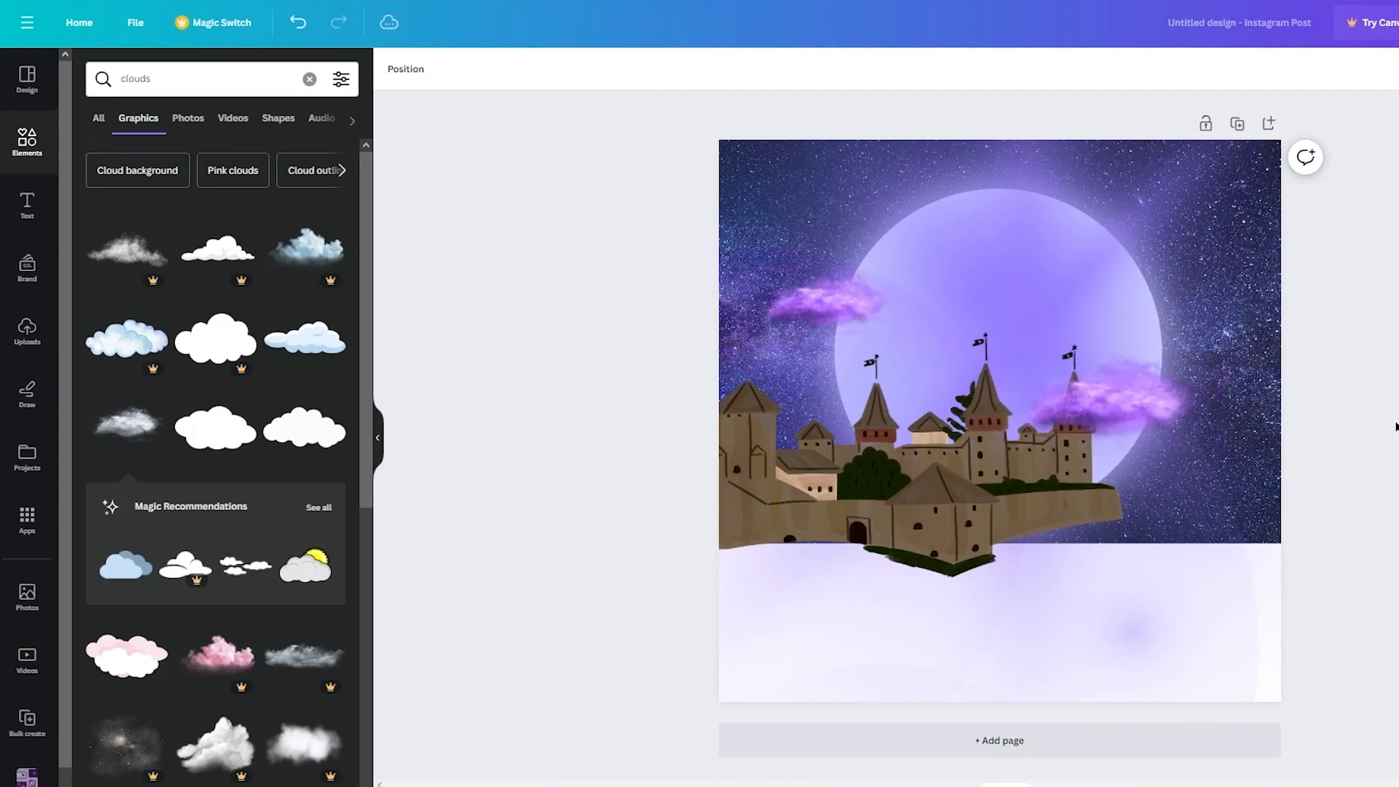
Search the graphics for "dragon", add the flying dragon silhouette with spread wings and position it against the moon above the castle
drag(205, 80, 65, 100)
text(dragon)
key(Return)
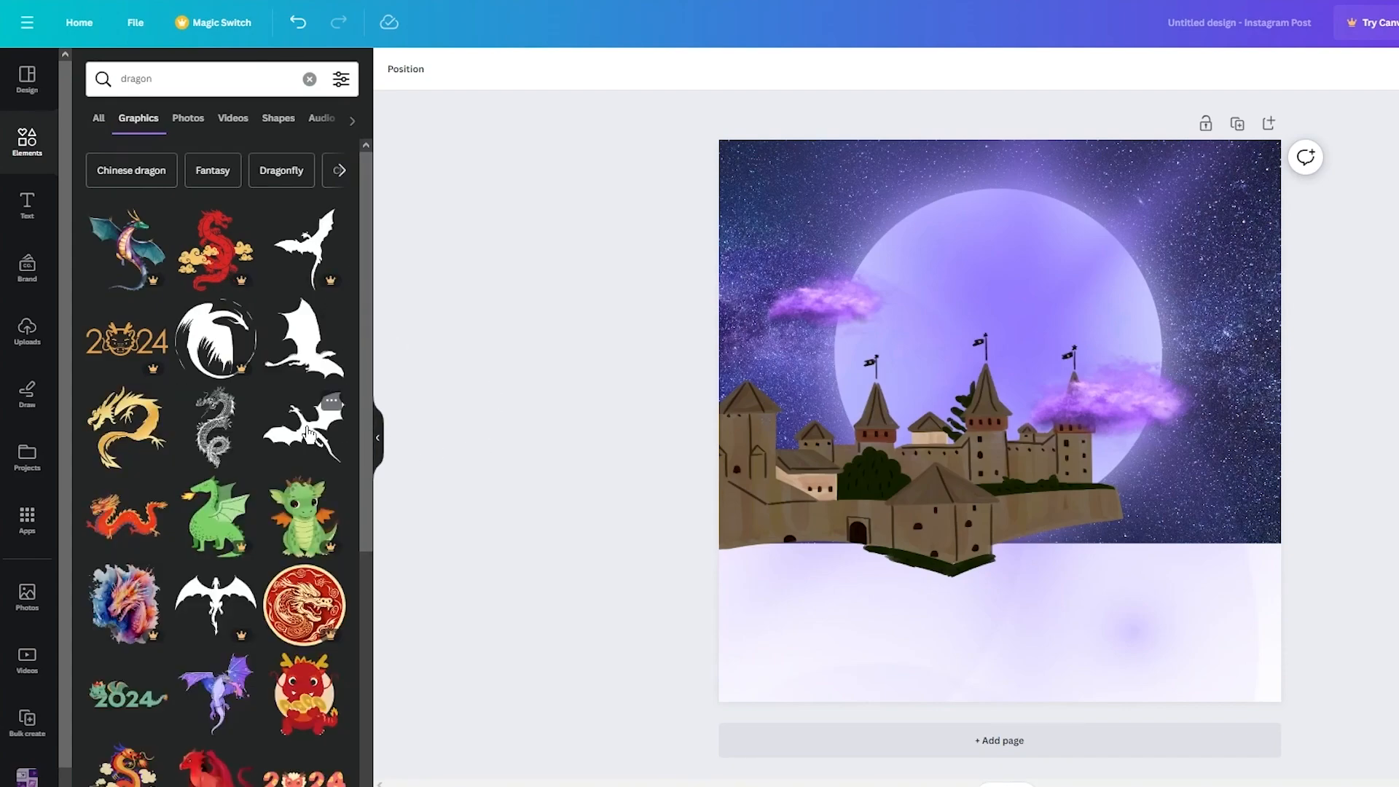
click(304, 430)
drag(1112, 324, 987, 287)
click(1366, 222)
key(Escape)
key(Escape)
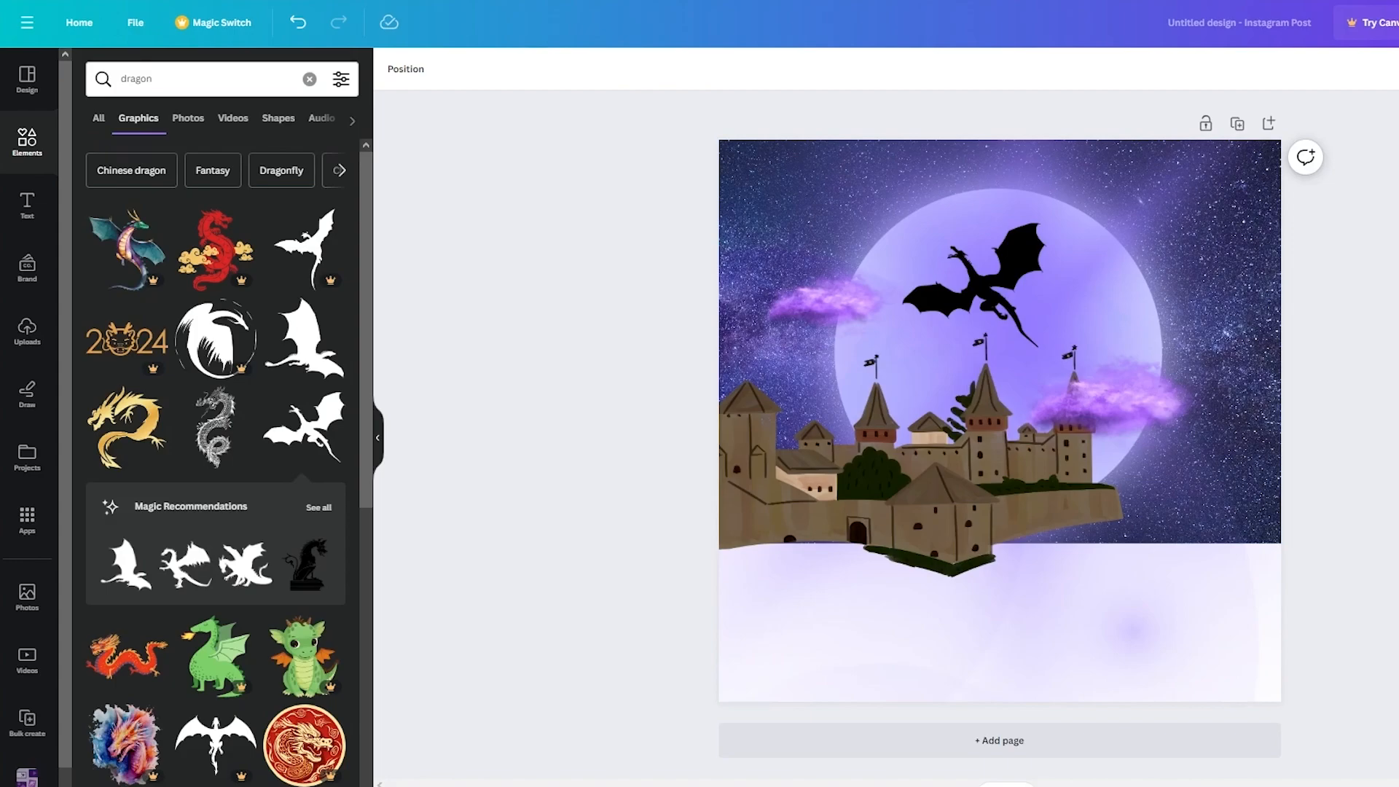
Search the graphics for "bats", add the free small bat flock and place it, reduced in size, above the castle's left towers
click(209, 78)
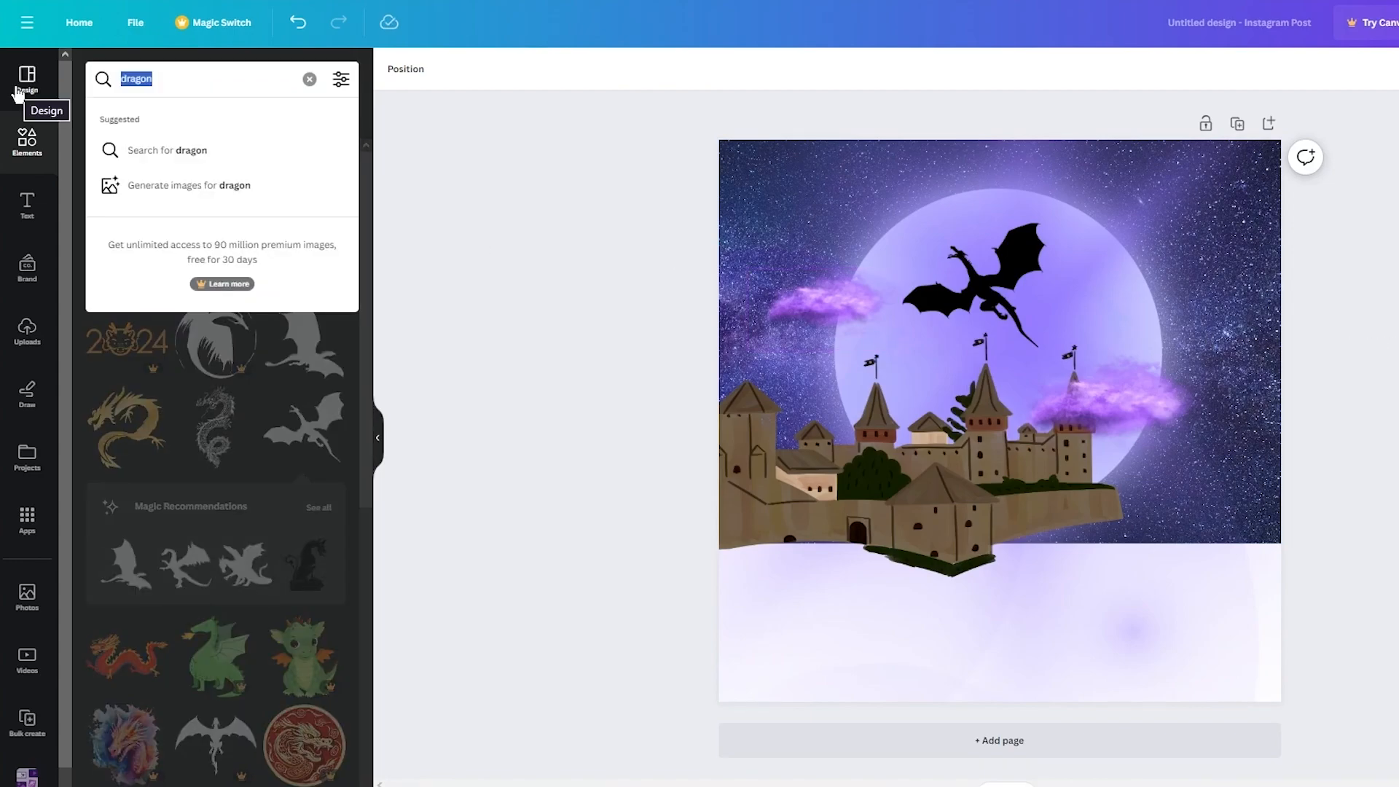
text(bat)
key(Return)
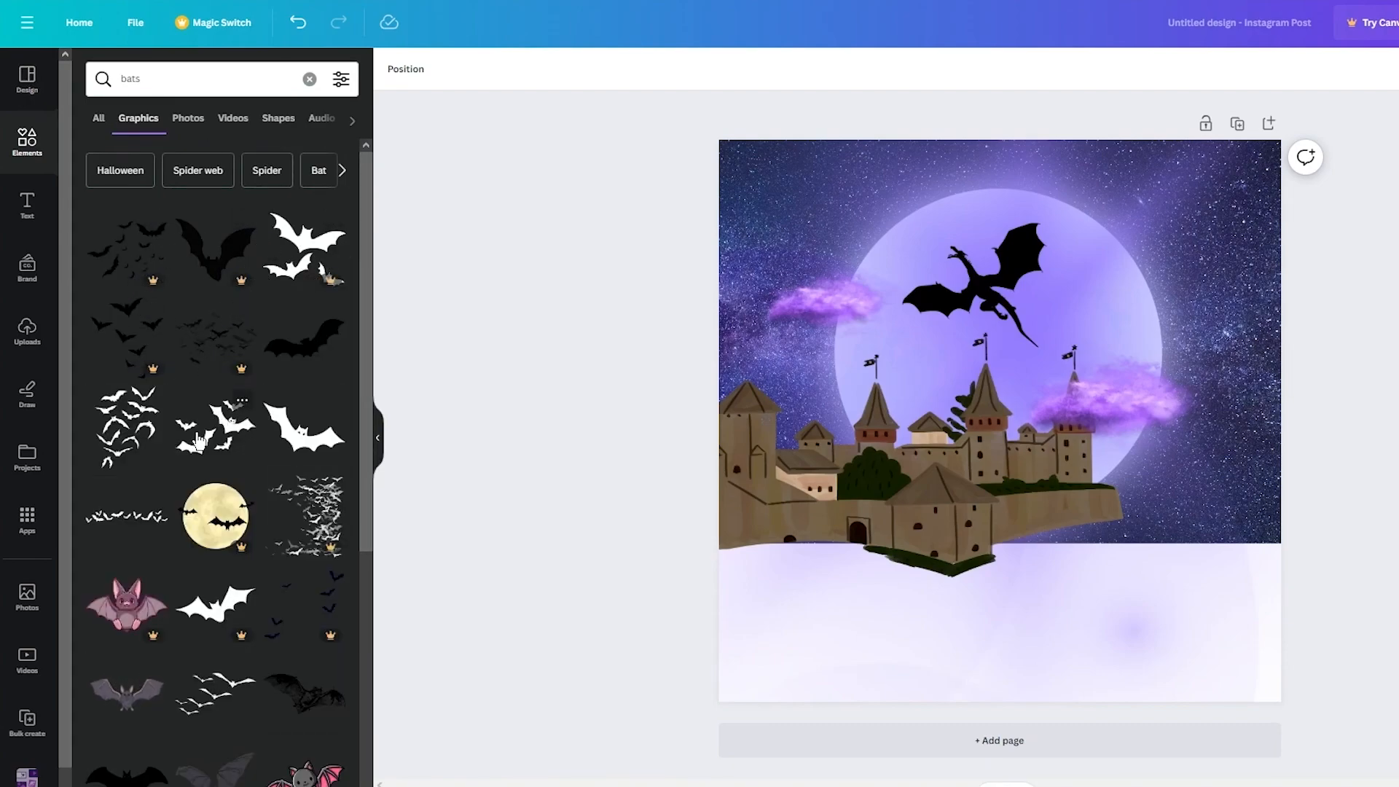
click(161, 316)
drag(1115, 350, 978, 433)
drag(933, 464, 820, 377)
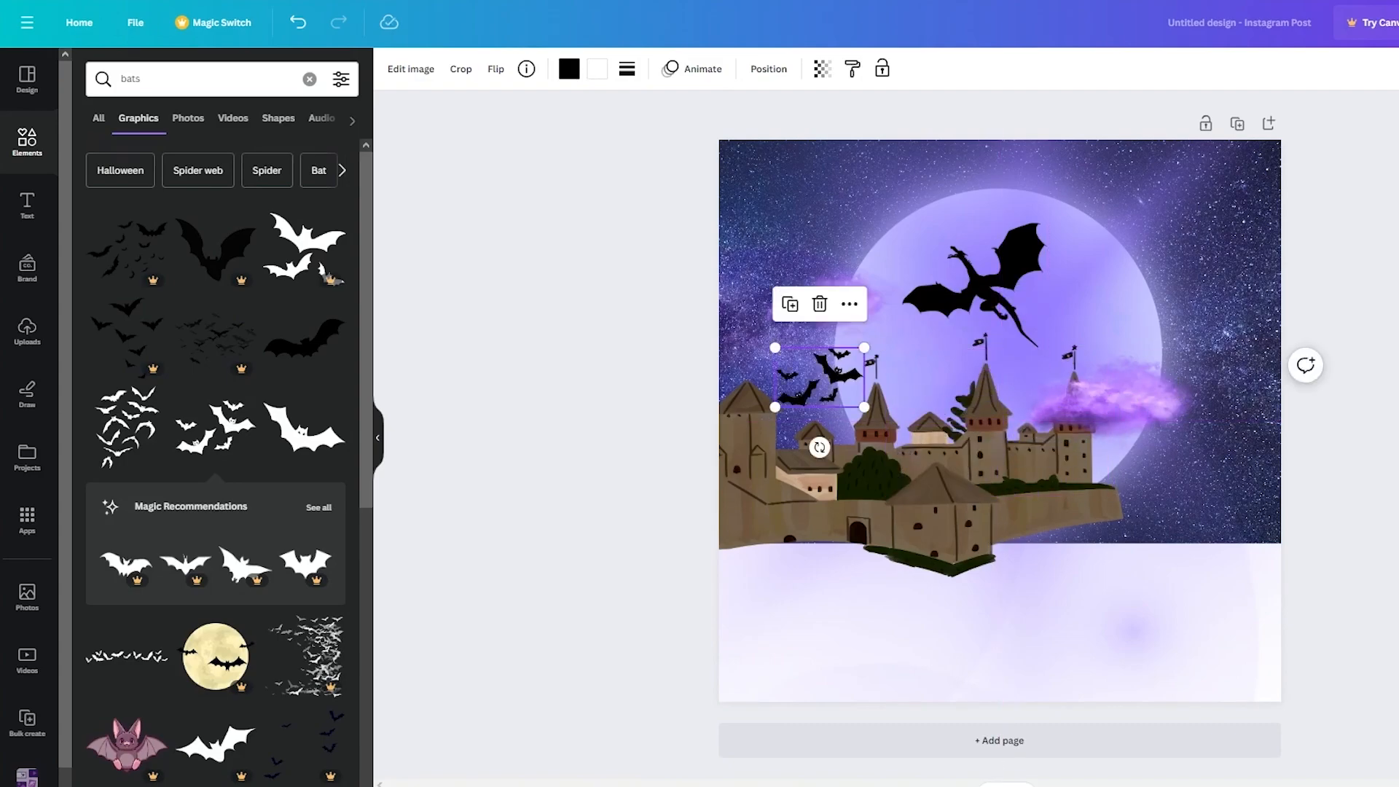
key(Escape)
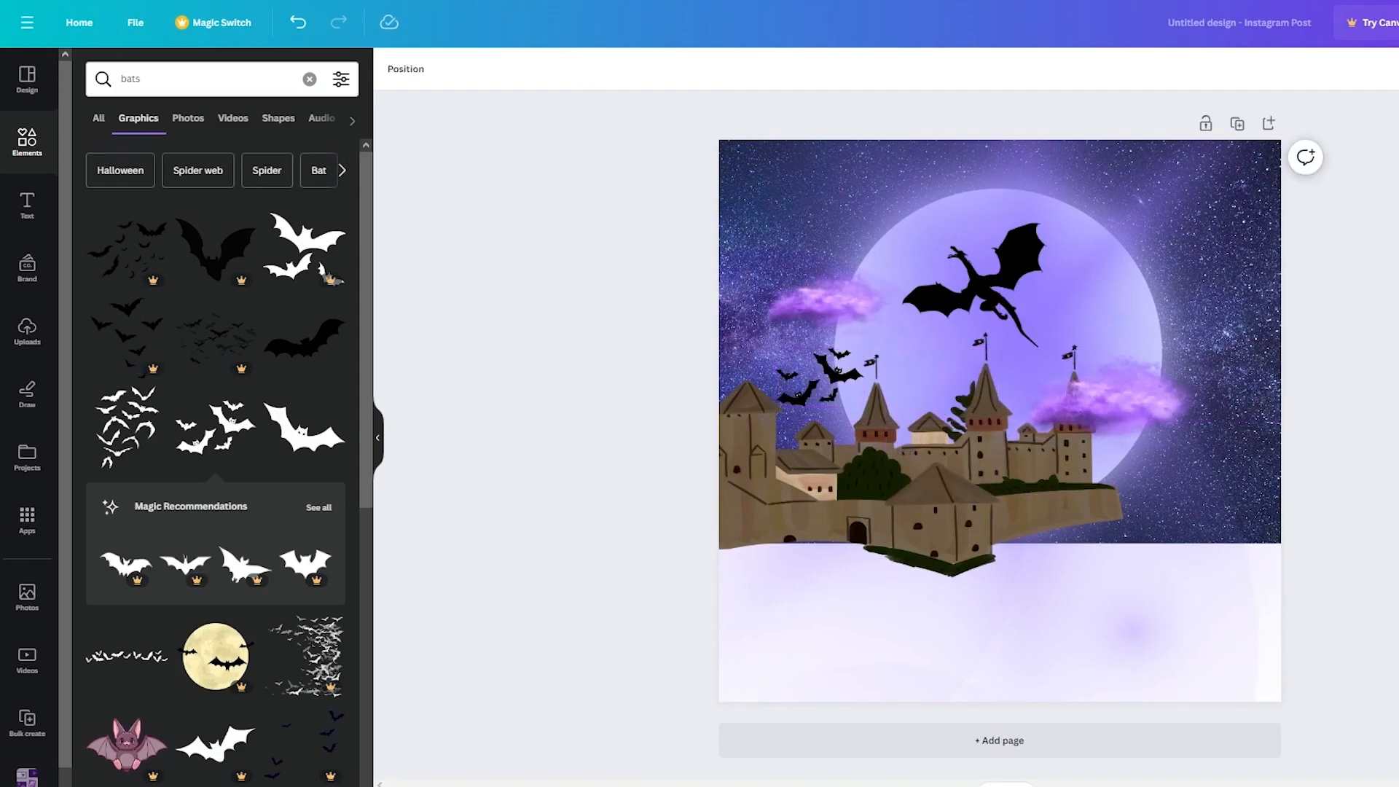
Shift the purple flare aside toward the left of the page and set the page background colour to black
click(1263, 691)
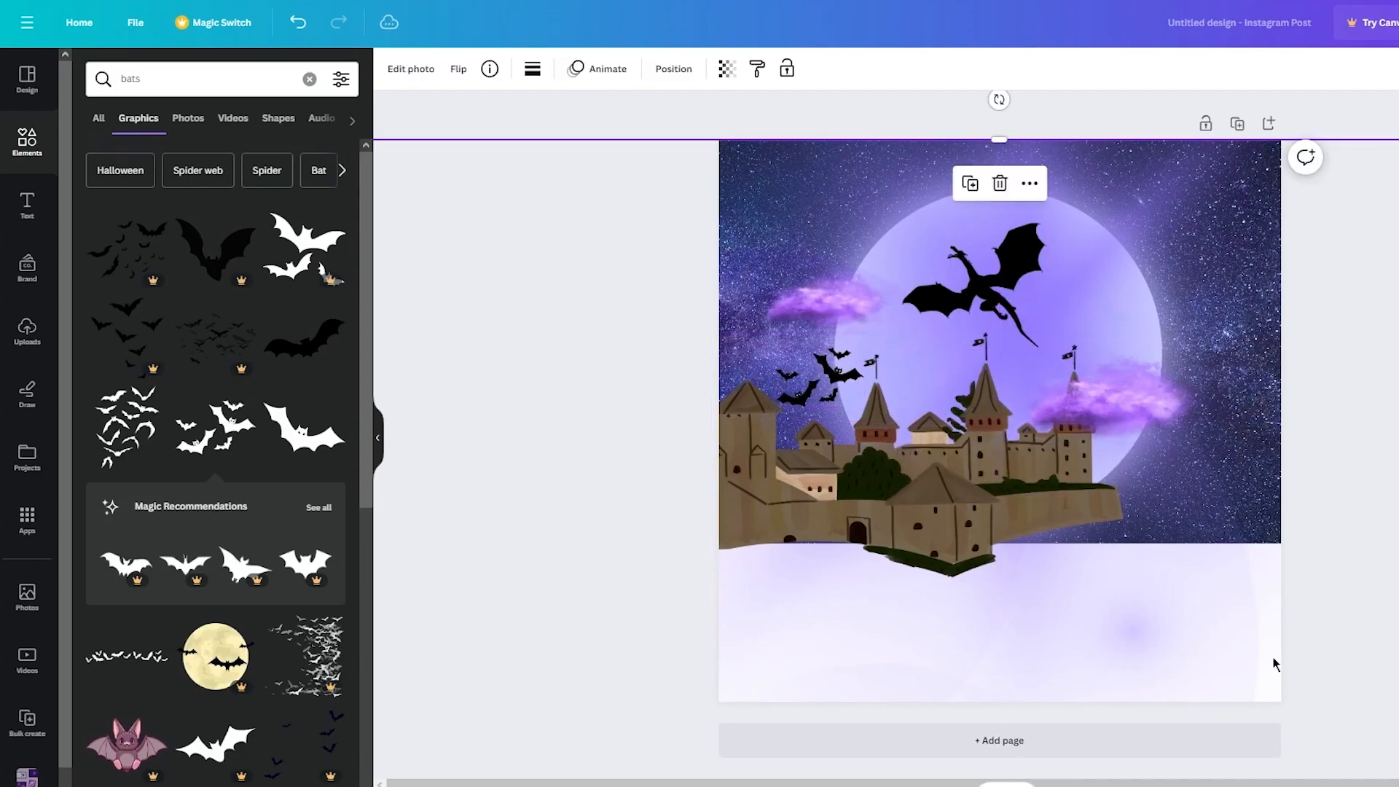
click(1304, 671)
click(1279, 632)
drag(1279, 632, 974, 612)
click(1214, 631)
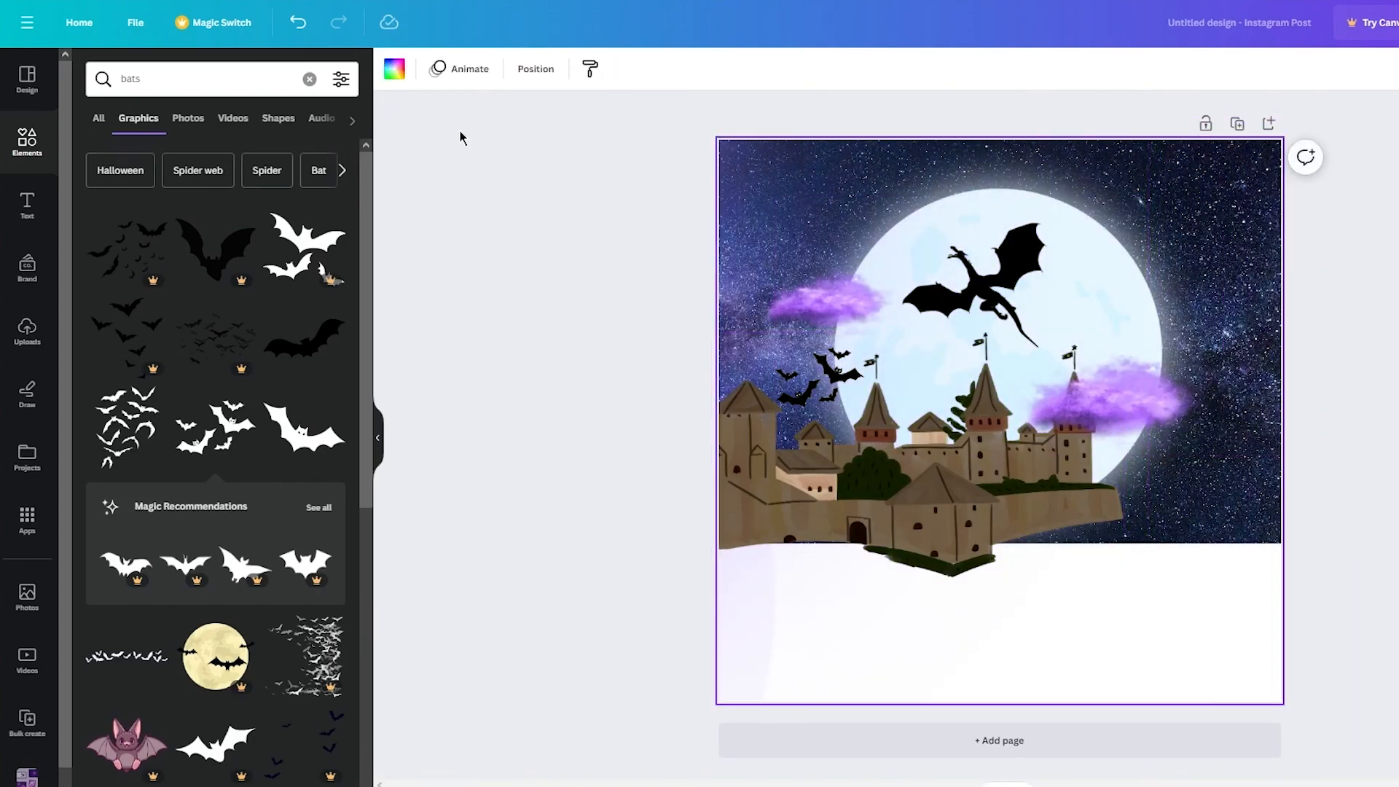
click(394, 70)
click(138, 174)
click(440, 199)
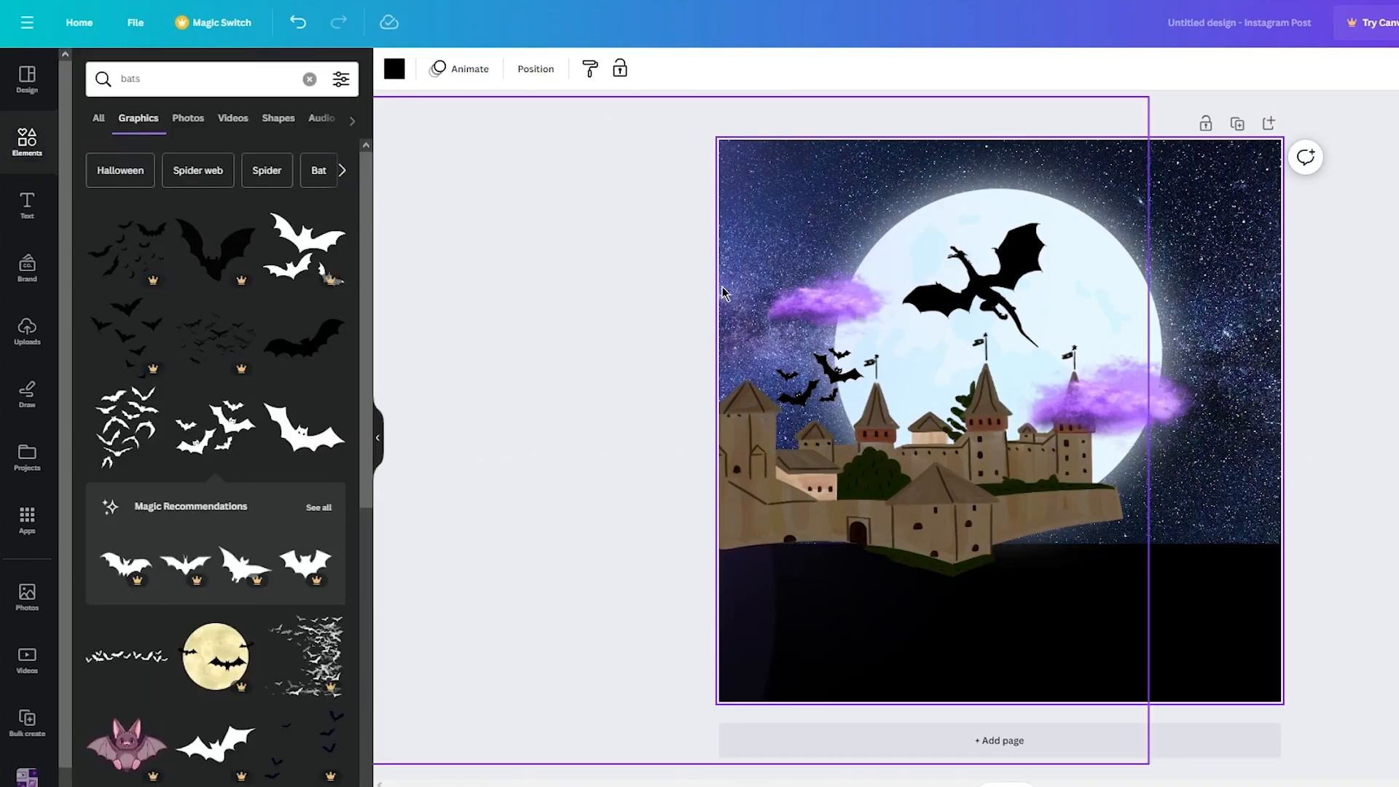
Move the purple flare back so its glow covers the whole page and the moon
click(1059, 696)
drag(1086, 696, 1305, 738)
key(Escape)
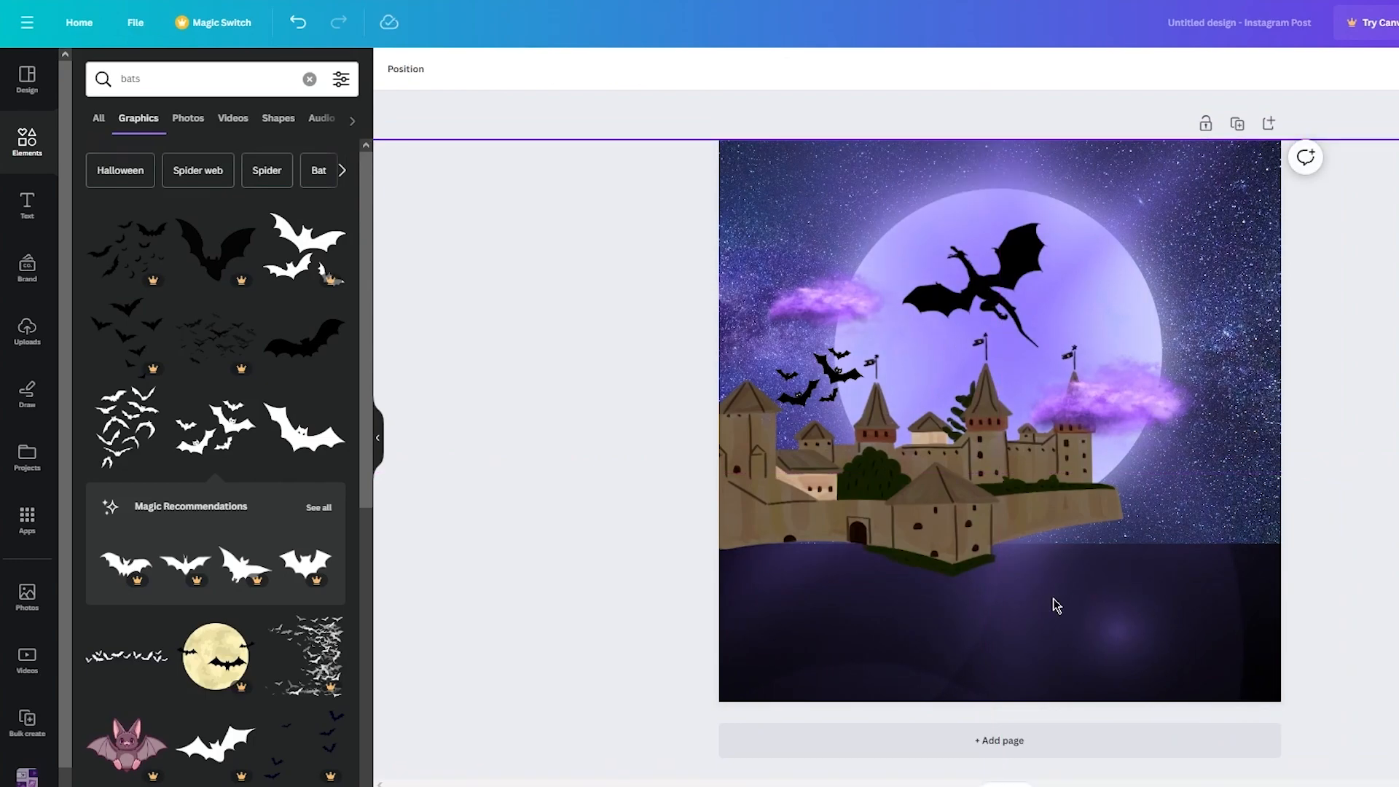
Duplicate the purple cloud beside the right tower, enlarge the copy and lay it over the lower-left base of the castle
click(1124, 399)
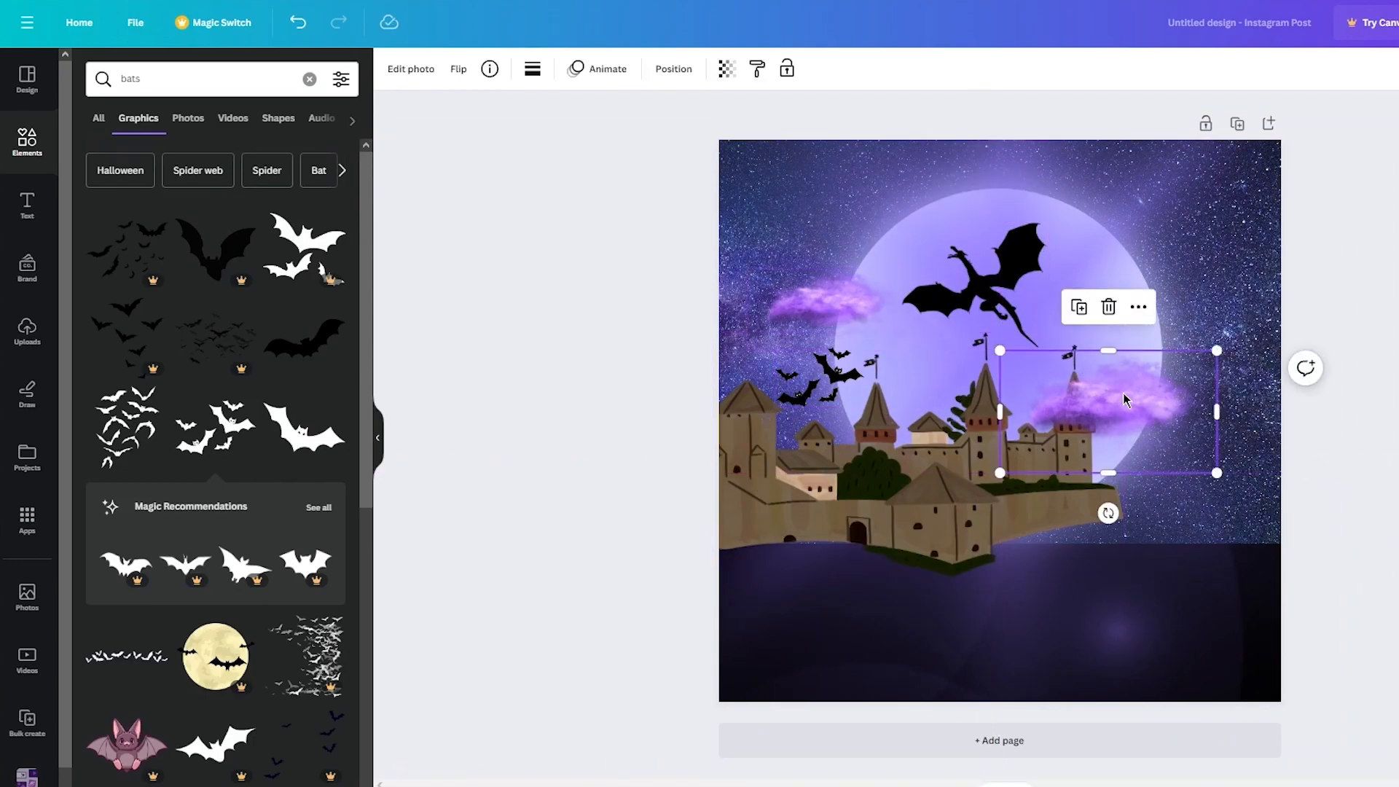
key(ctrl+d)
drag(1112, 407, 814, 578)
drag(926, 530, 1291, 498)
drag(1006, 536, 876, 614)
drag(1084, 457, 959, 501)
drag(825, 589, 862, 569)
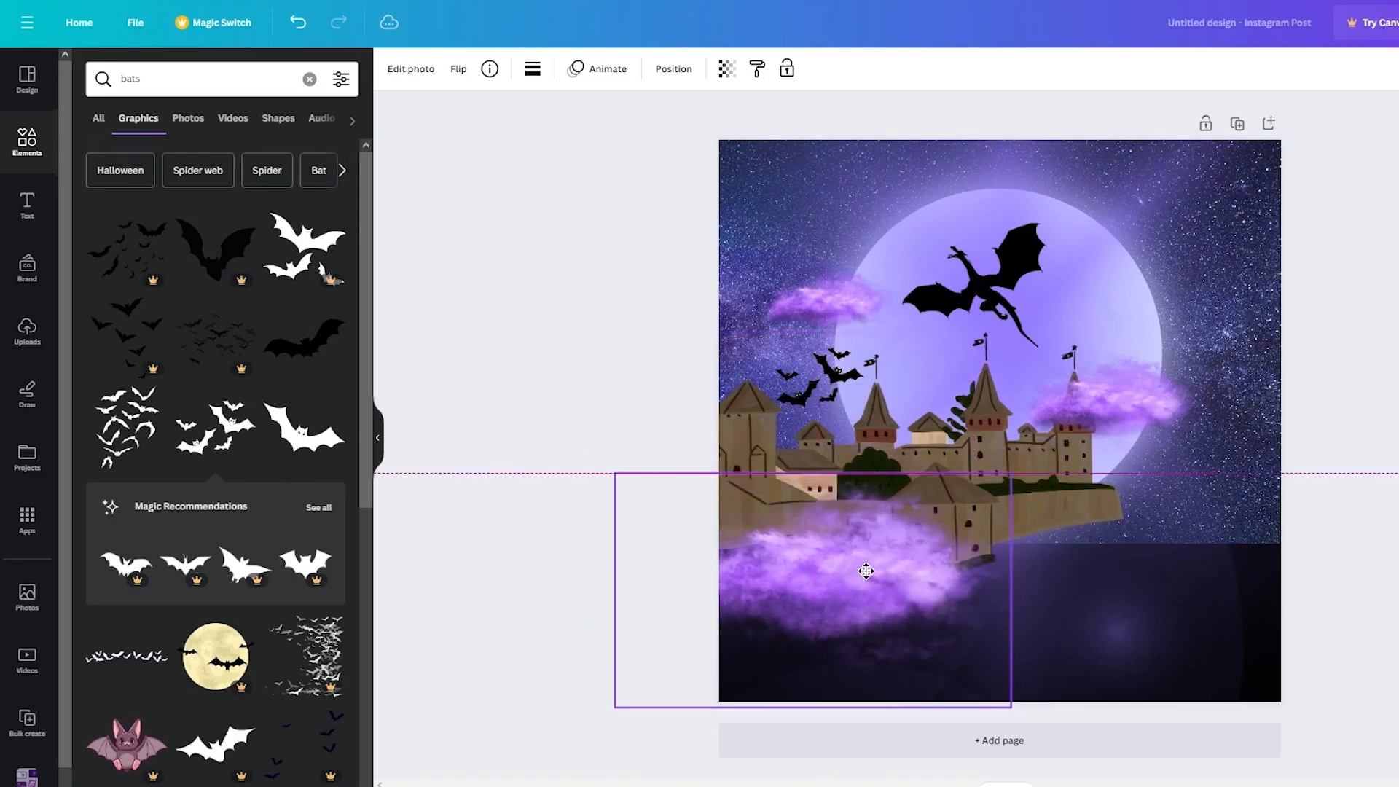
click(515, 483)
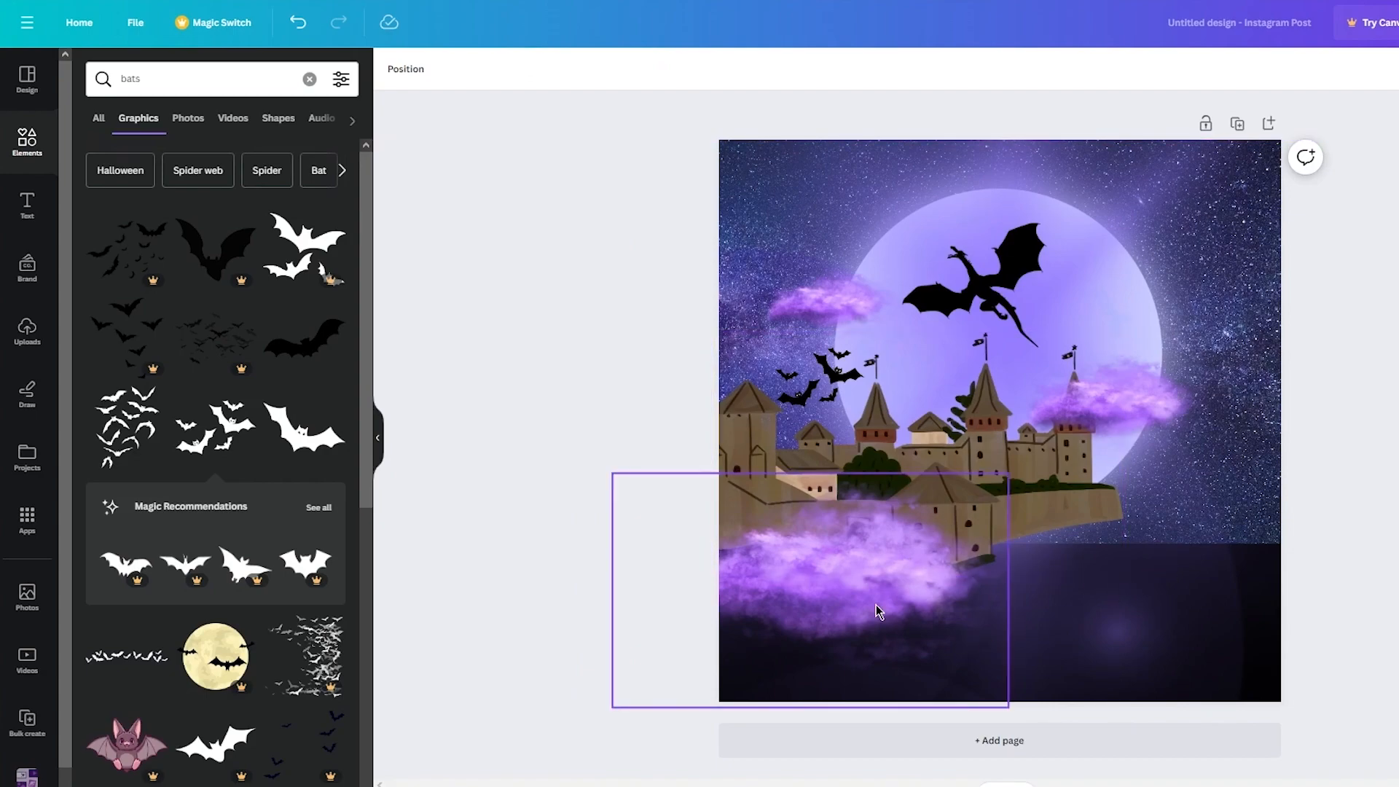
Paste another purple cloud, enlarge it and place it over the castle's right base, overlapping the first large cloud
key(ctrl+v)
drag(1121, 395, 1031, 550)
click(1139, 517)
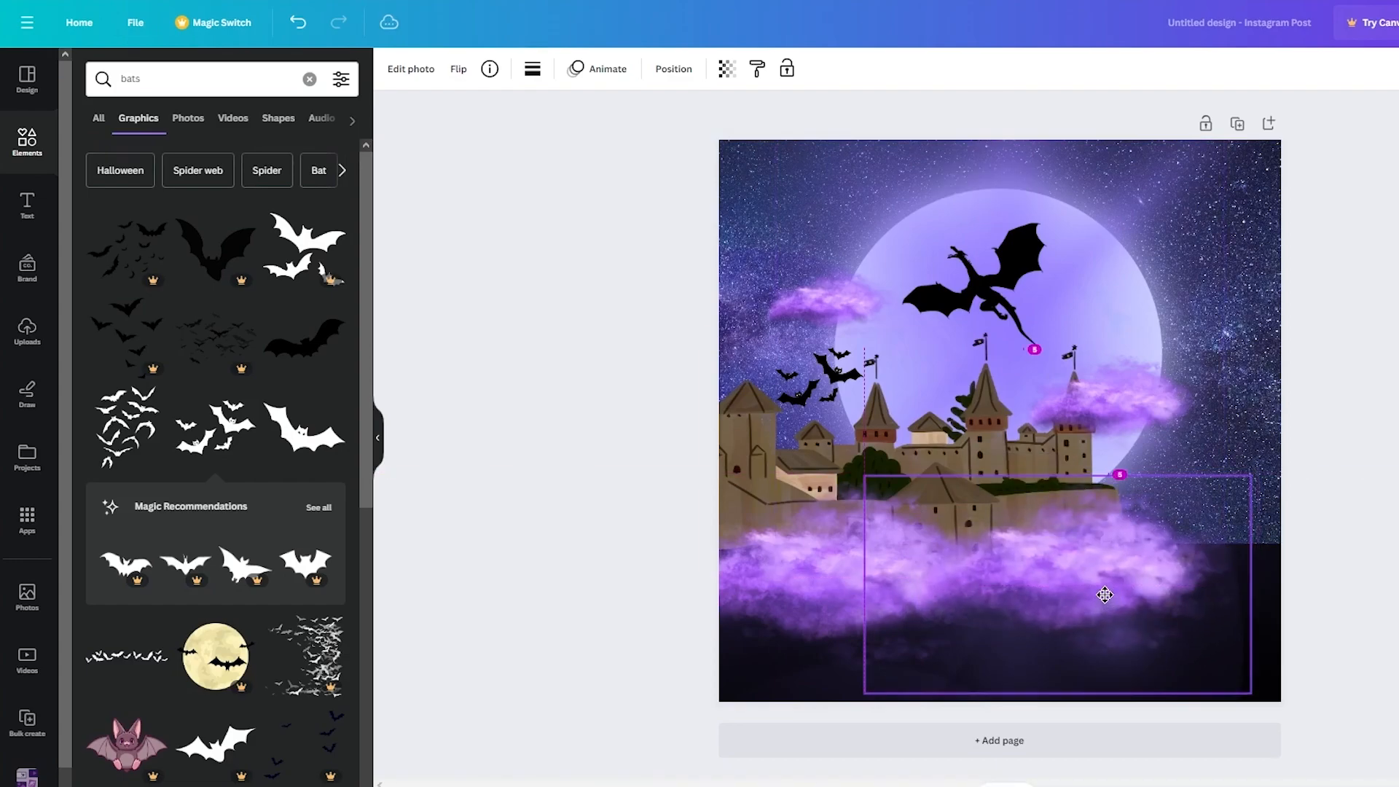
drag(1104, 594, 1104, 603)
click(1289, 562)
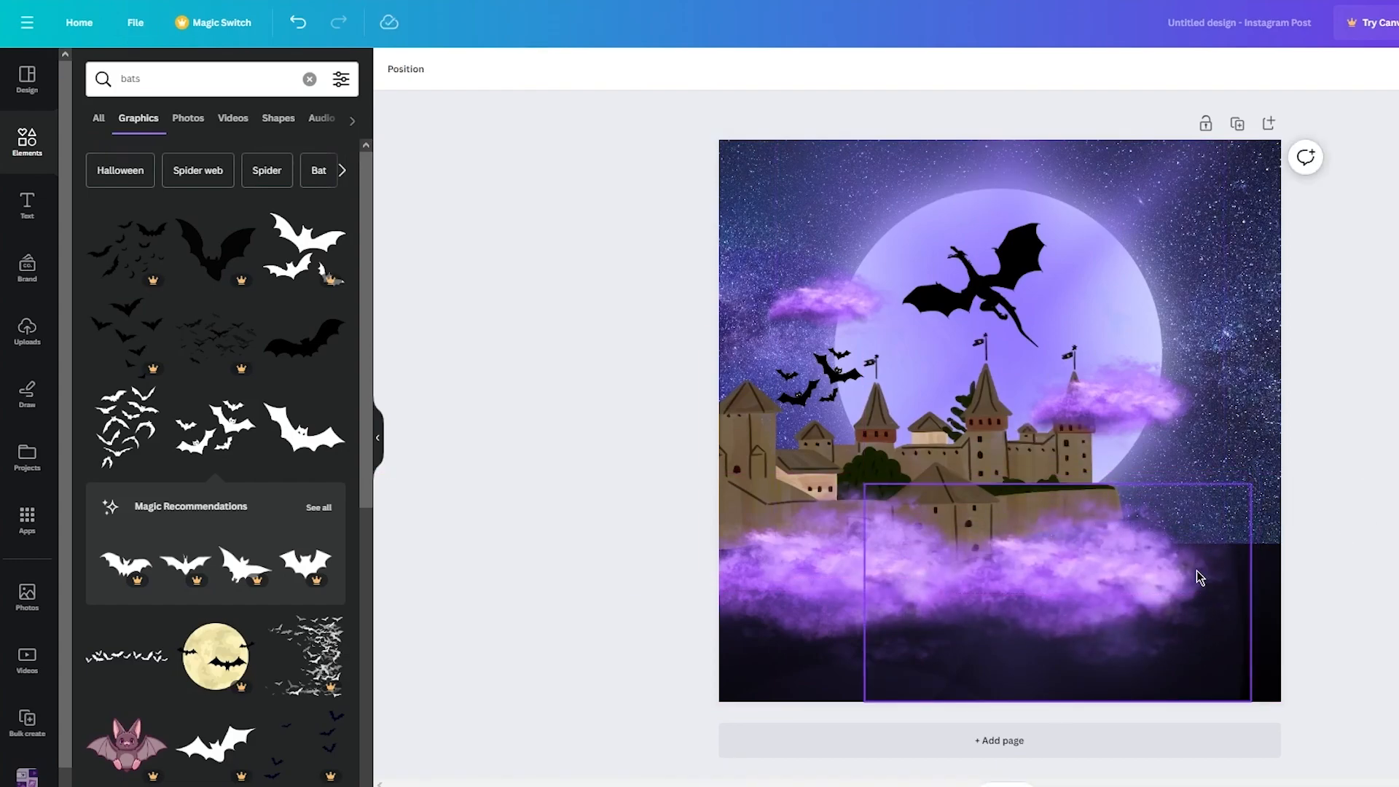
Paste a third purple cloud, enlarge it and extend the cloud bank to the page's right edge
key(ctrl+v)
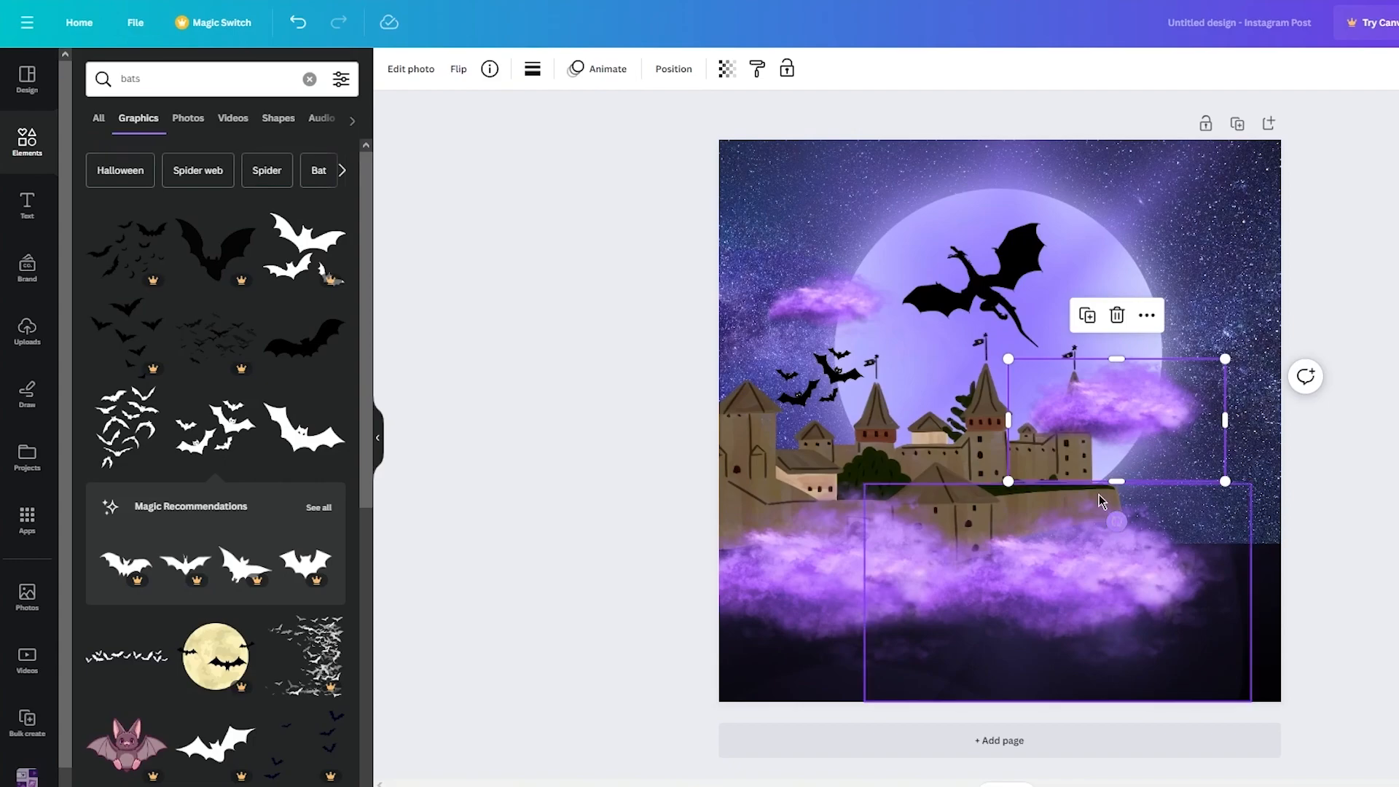
drag(1142, 421, 1242, 591)
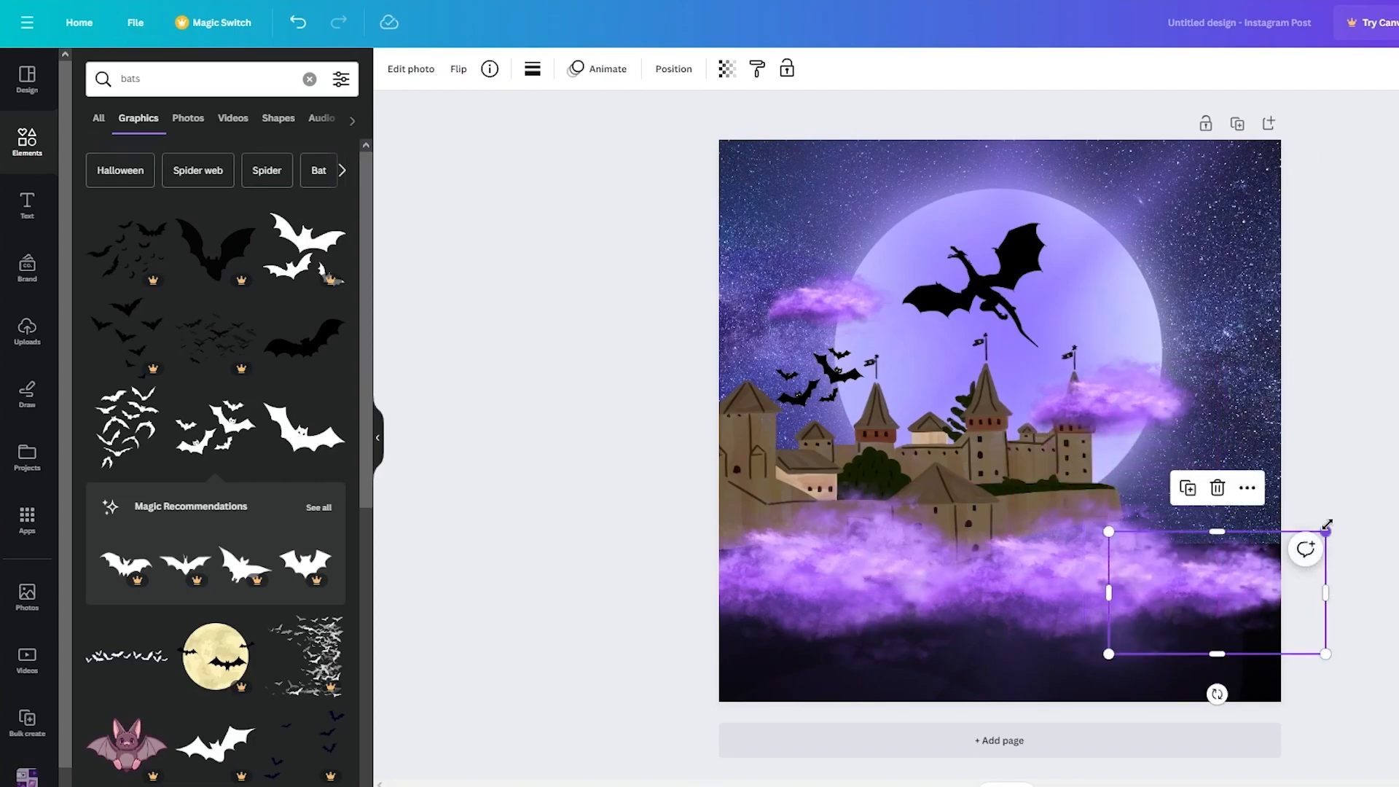
drag(1325, 531, 1398, 452)
drag(1252, 568, 1189, 604)
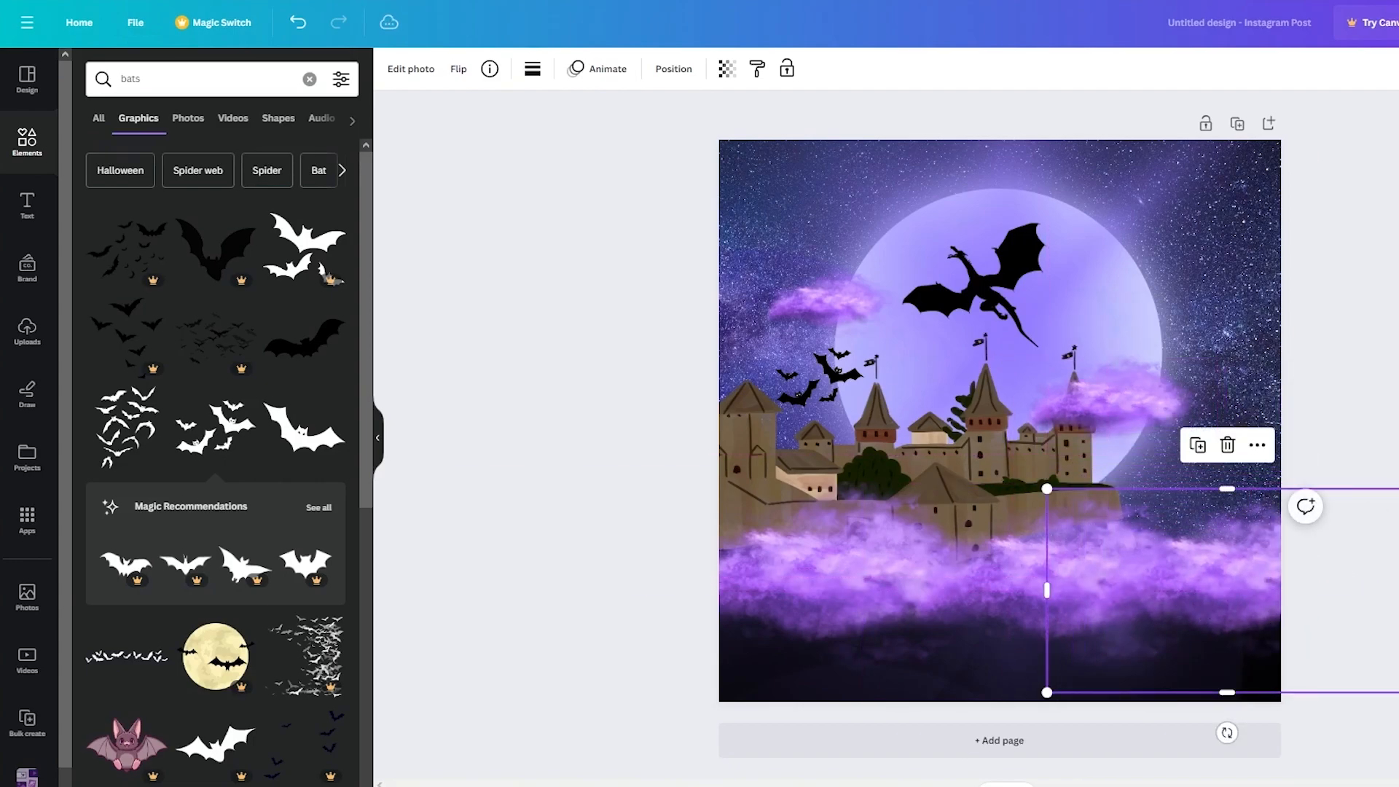
key(Escape)
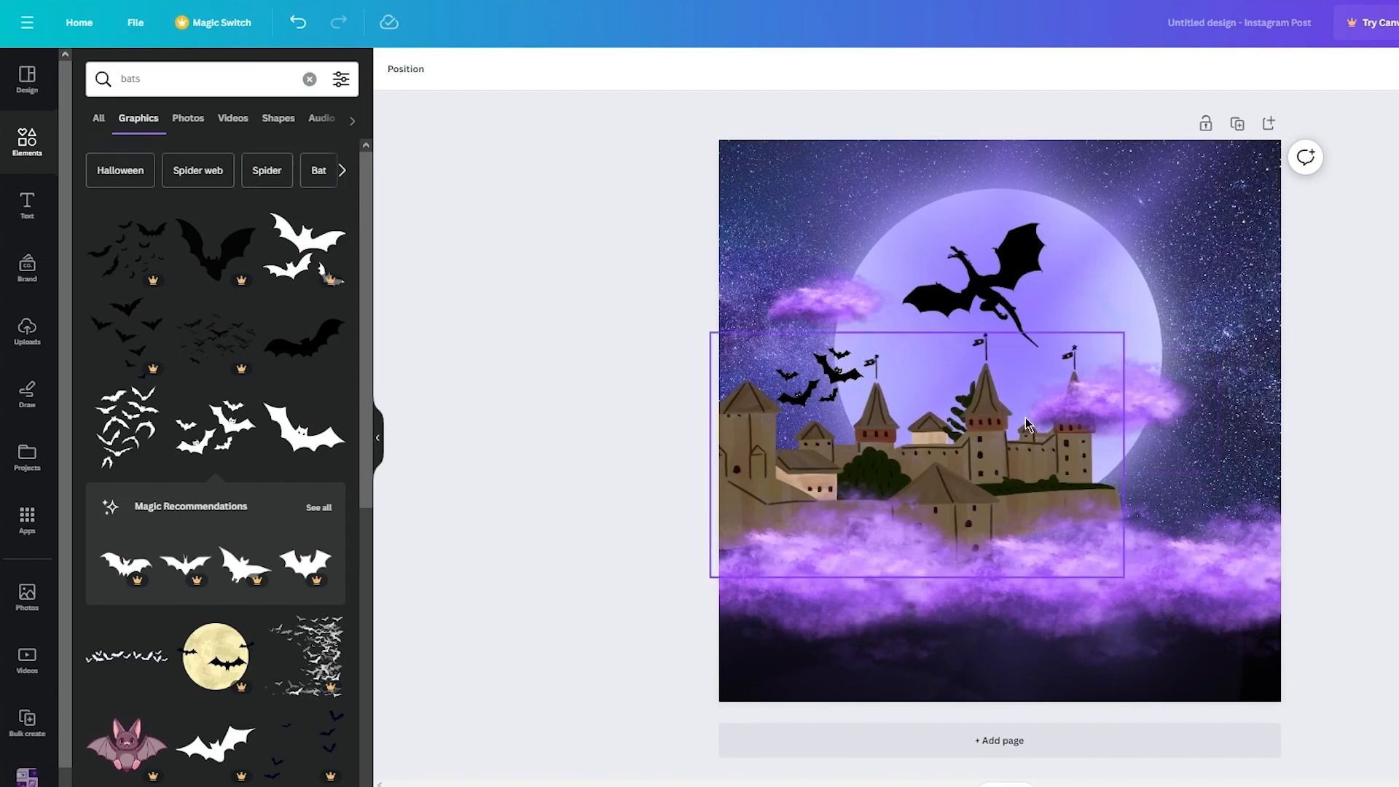
Search the graphics for "flare", add the golden star-shaped flare, shrink it and place it at the centre of the castle
click(164, 79)
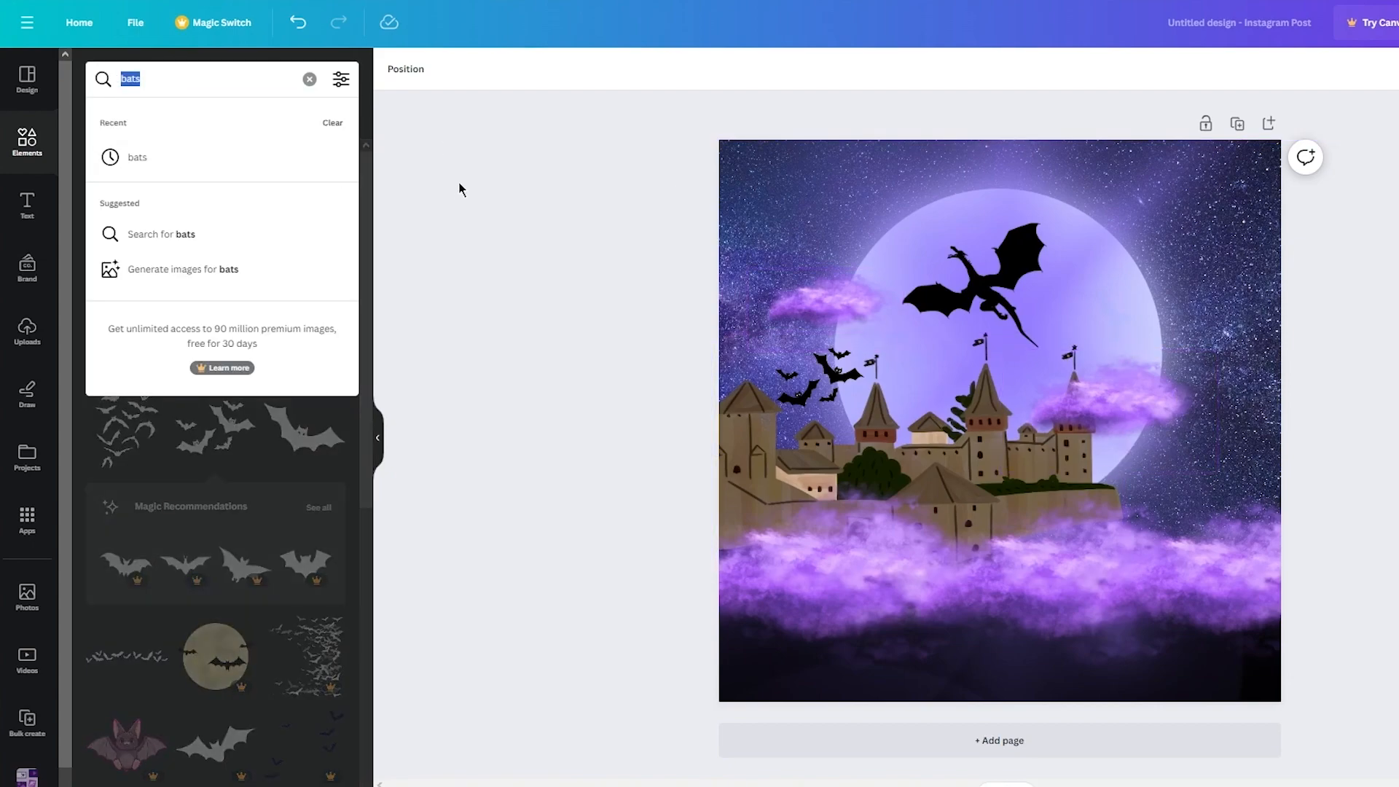
text(flare)
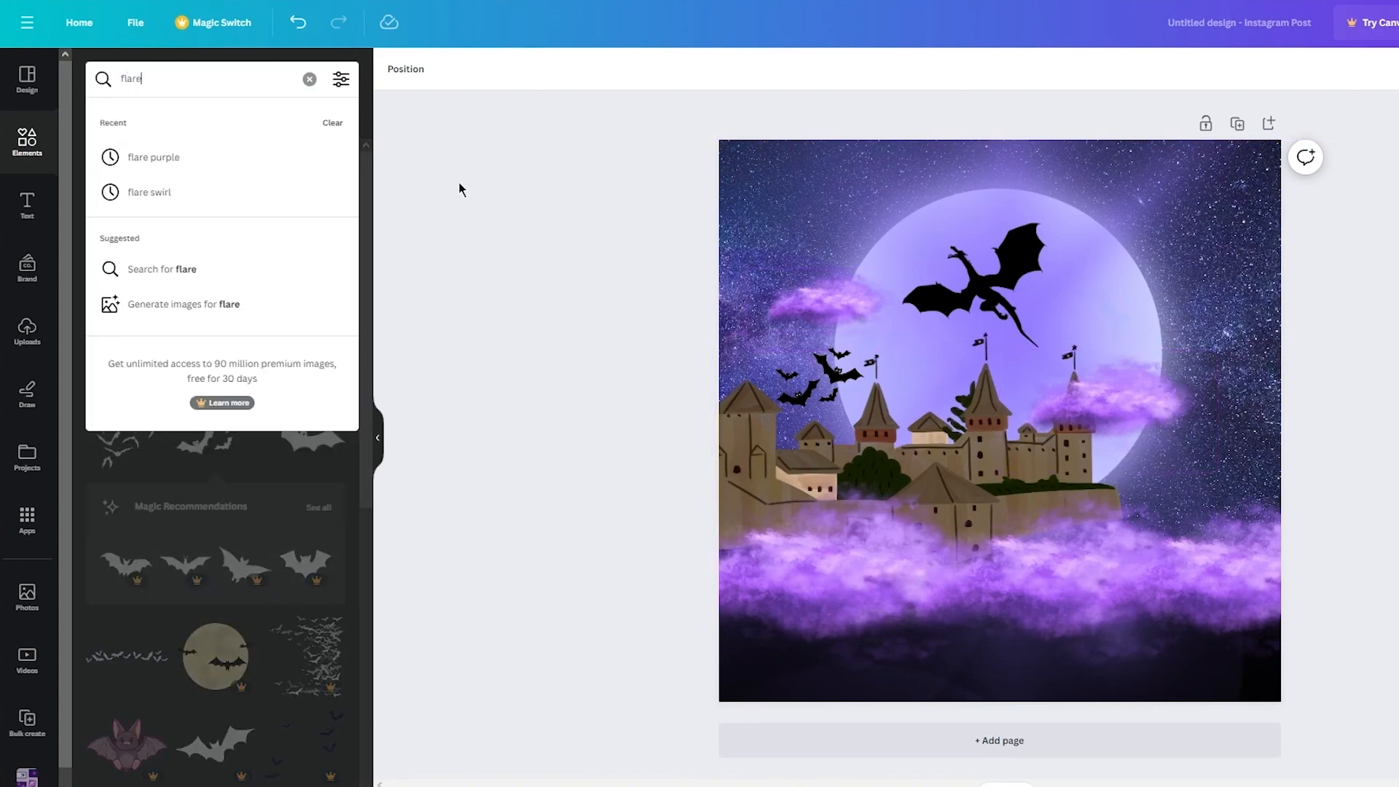
key(Return)
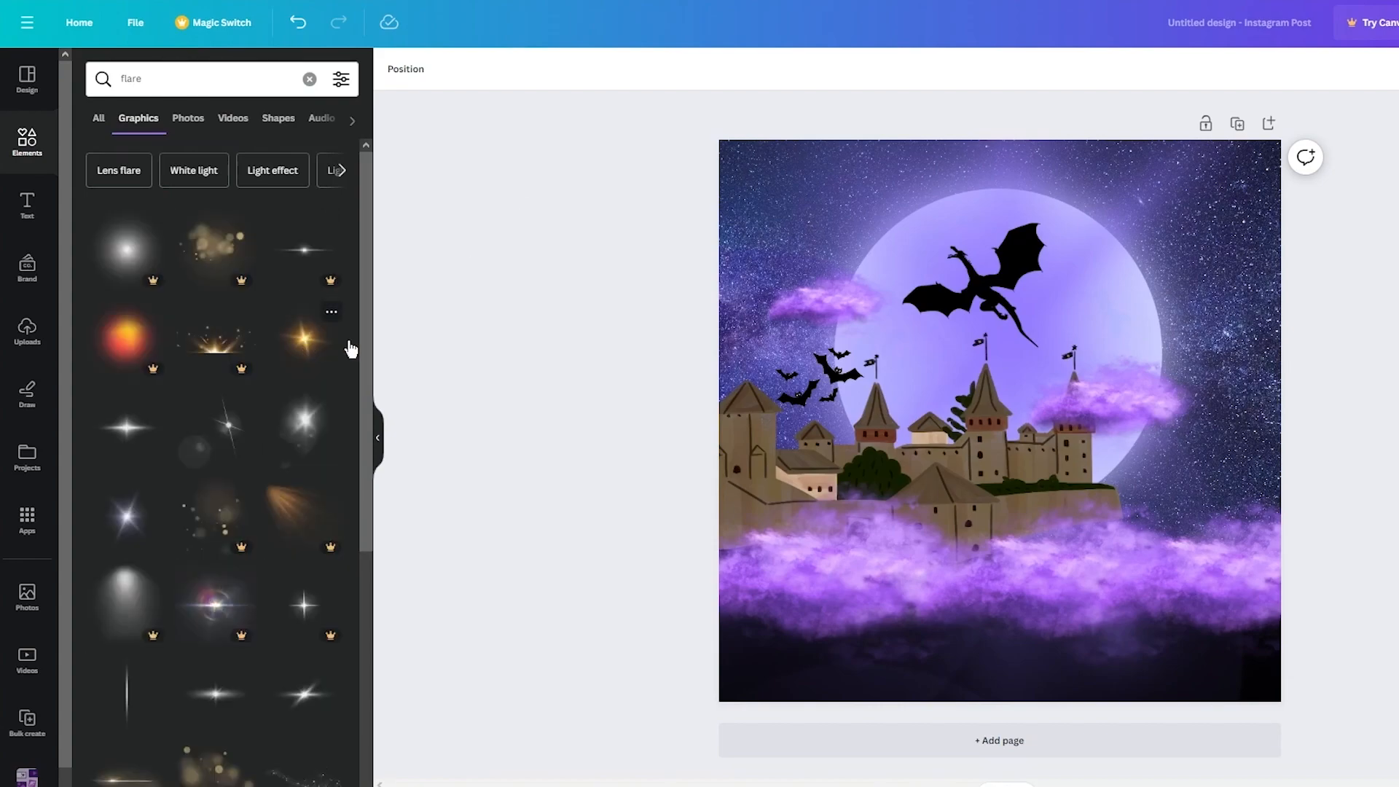
click(304, 337)
drag(1223, 229, 1118, 315)
mouse_move(970, 449)
mouse_down()
mouse_move(942, 466)
mouse_move(960, 453)
mouse_up()
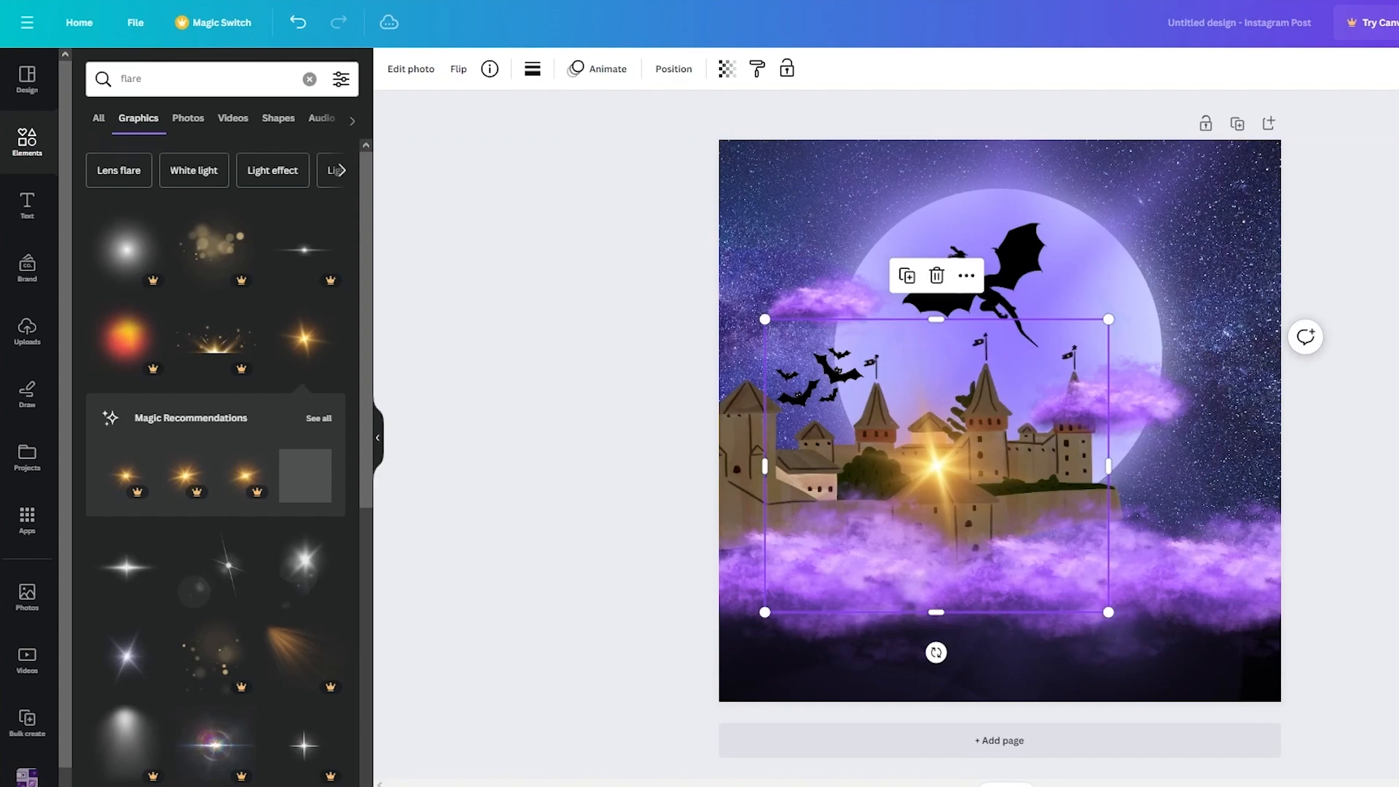
key(Escape)
Darken the castle by setting its brightness to -100, its contrast to the maximum and its highlights to the minimum
click(859, 484)
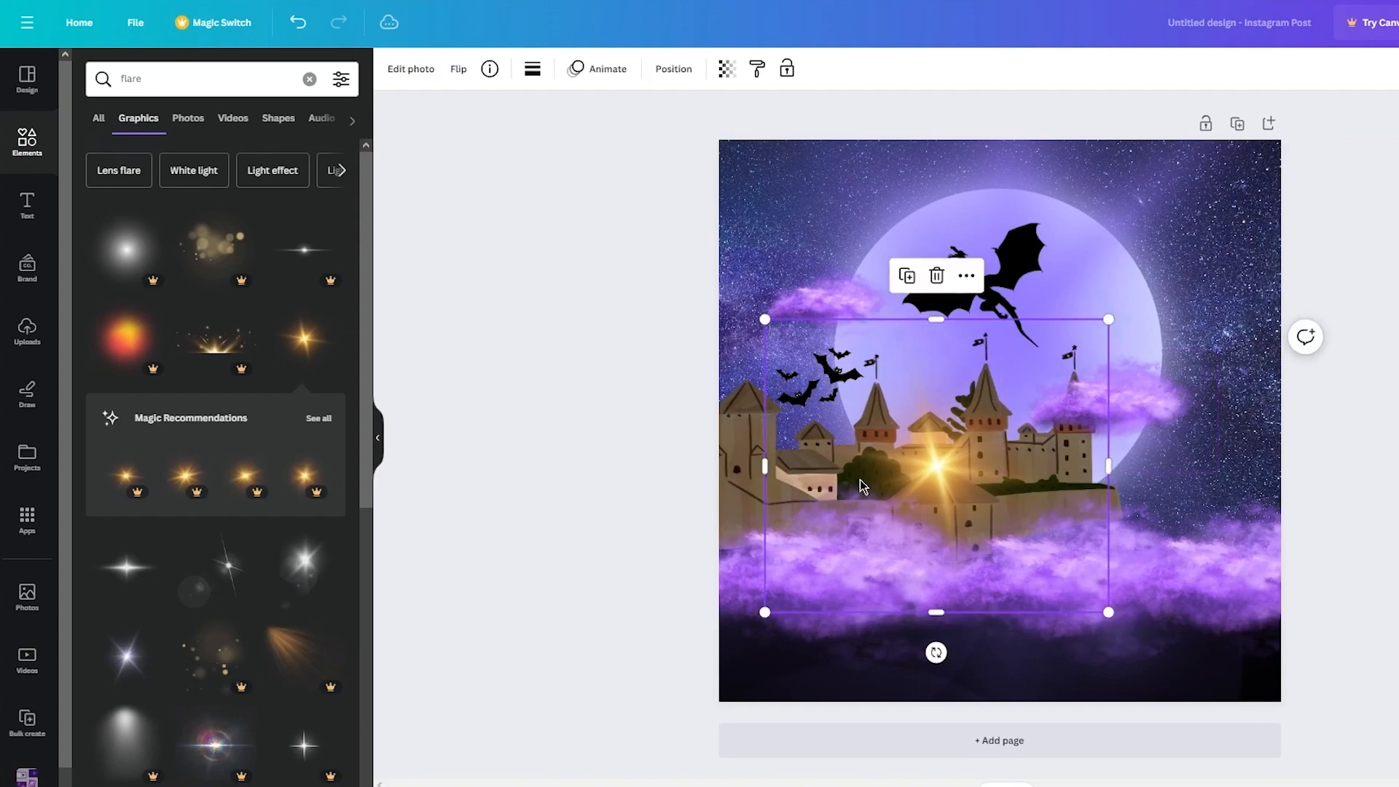
click(728, 483)
click(746, 452)
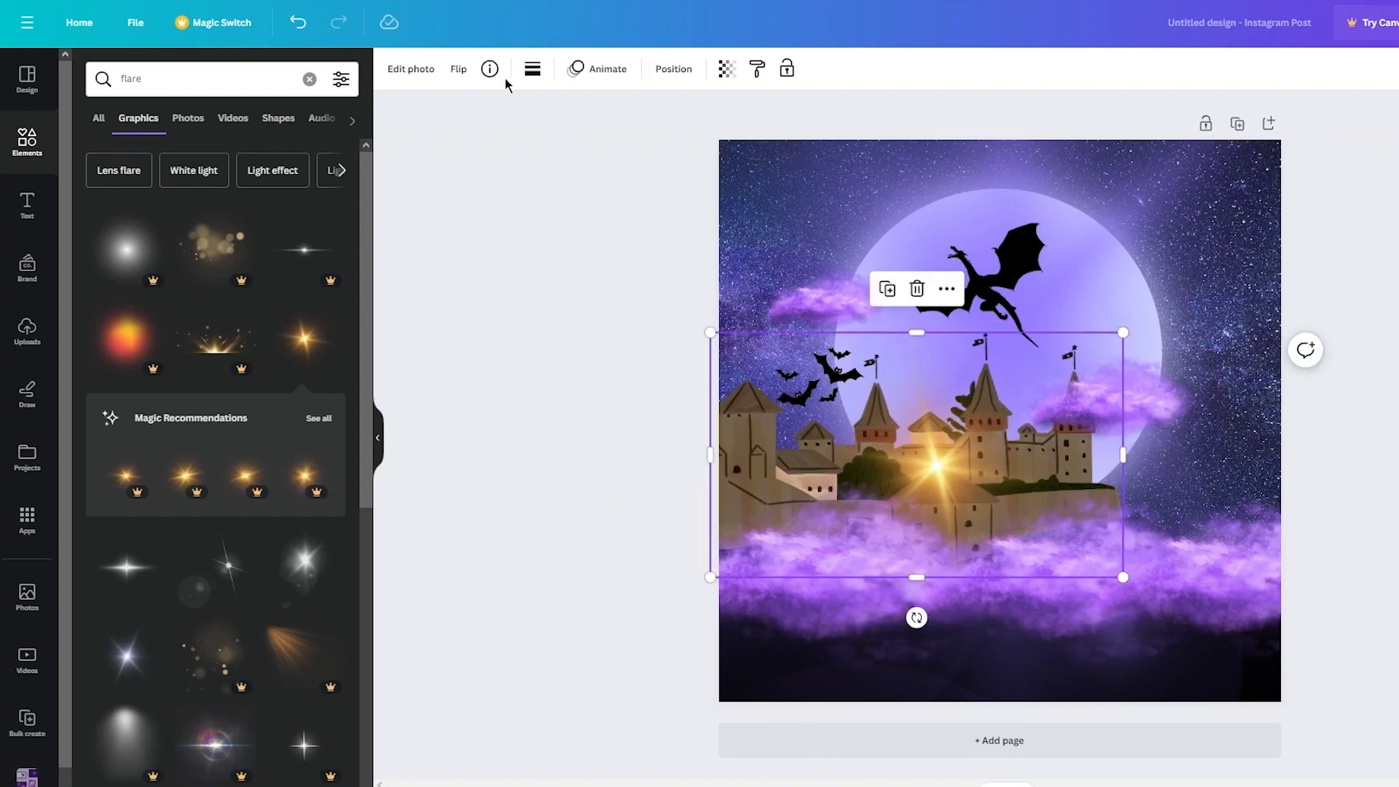
click(410, 73)
click(211, 89)
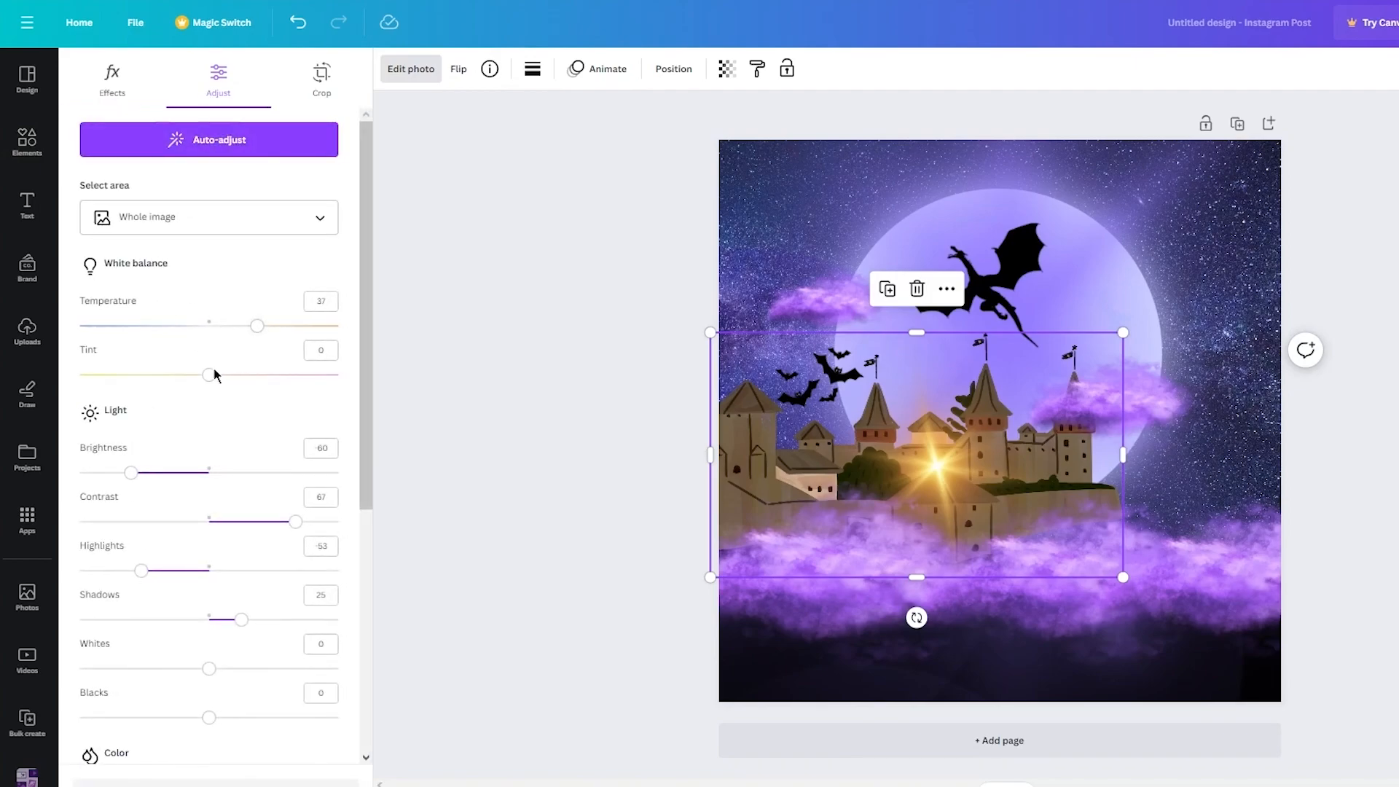
drag(206, 473, 79, 472)
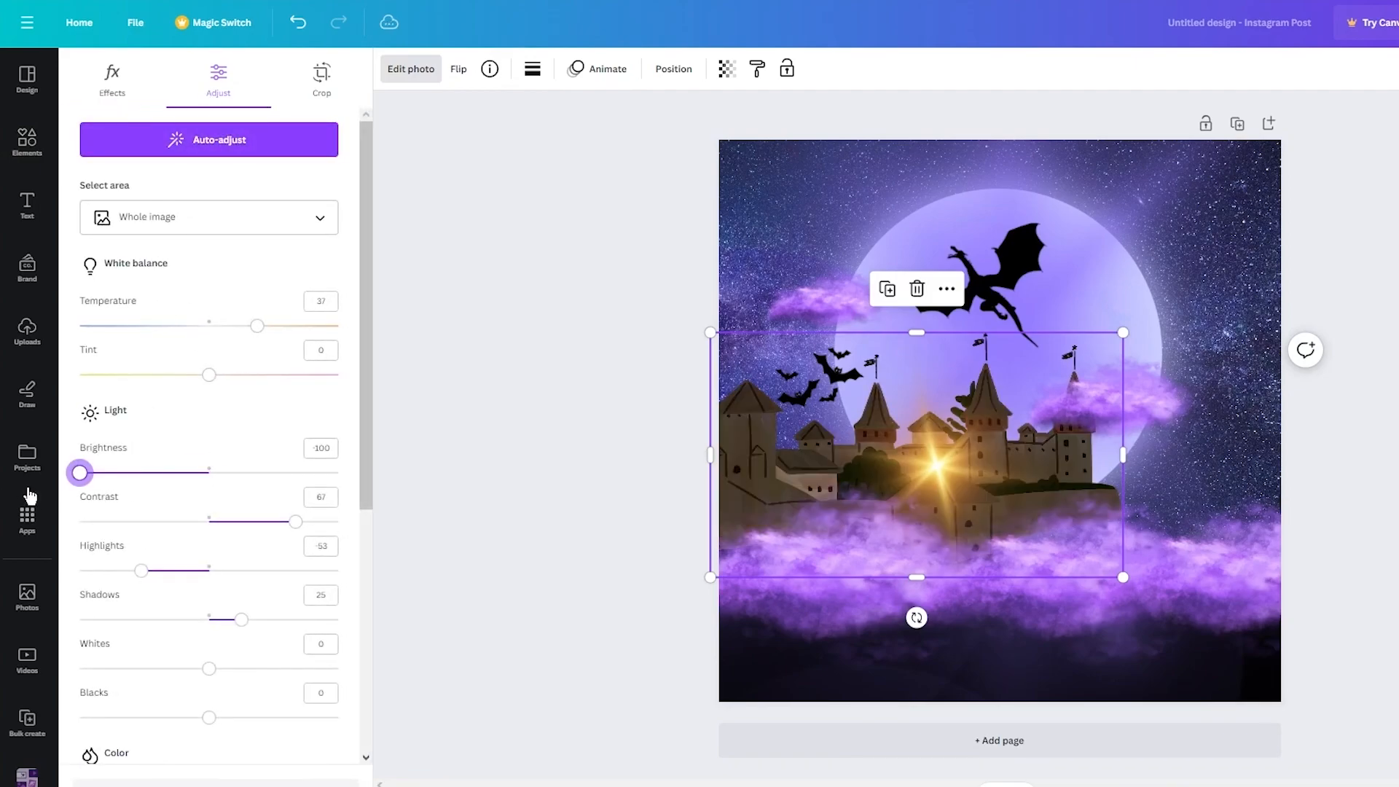
drag(293, 521, 338, 521)
drag(141, 570, 44, 575)
click(492, 526)
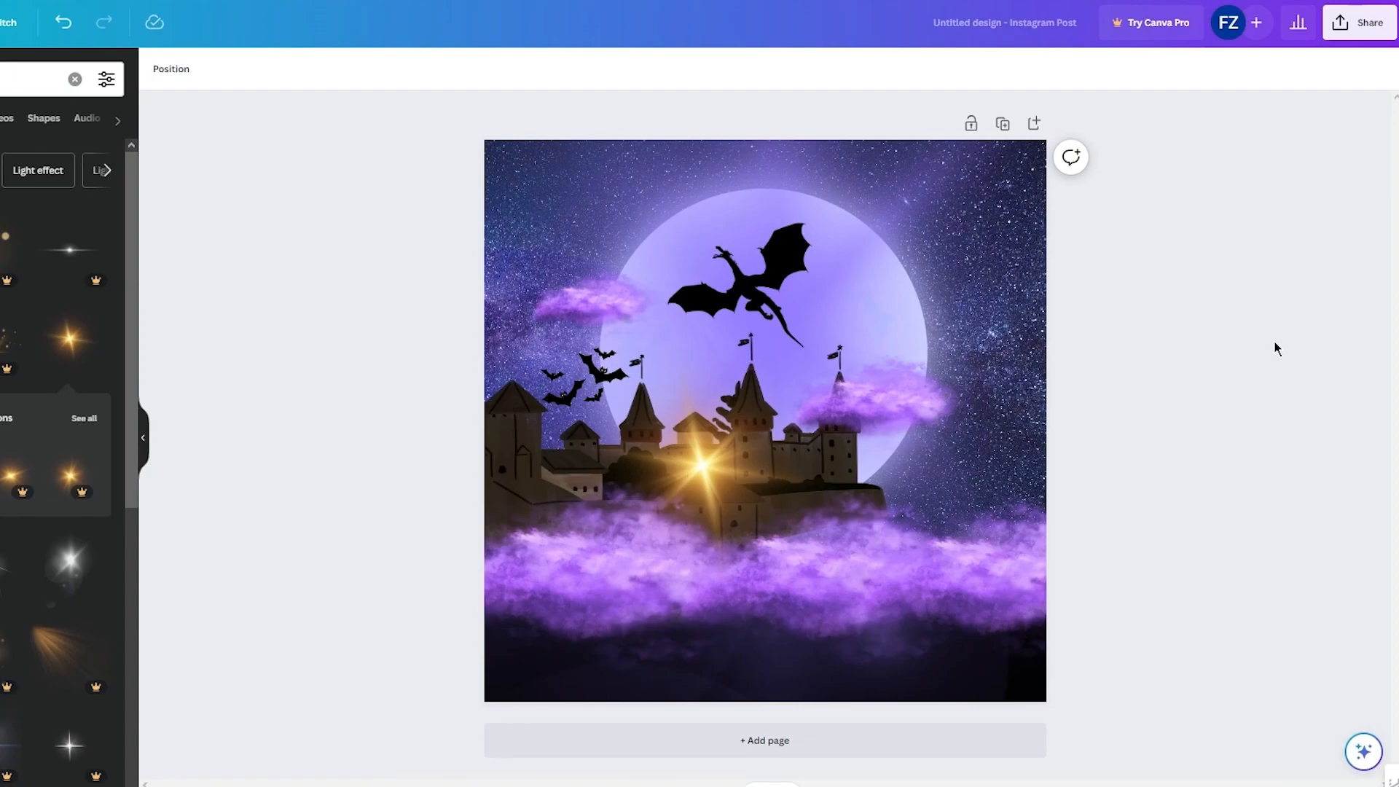
Download the design as a 1,080 × 1,080 px PNG, check the saved image and return to the editor
click(1361, 24)
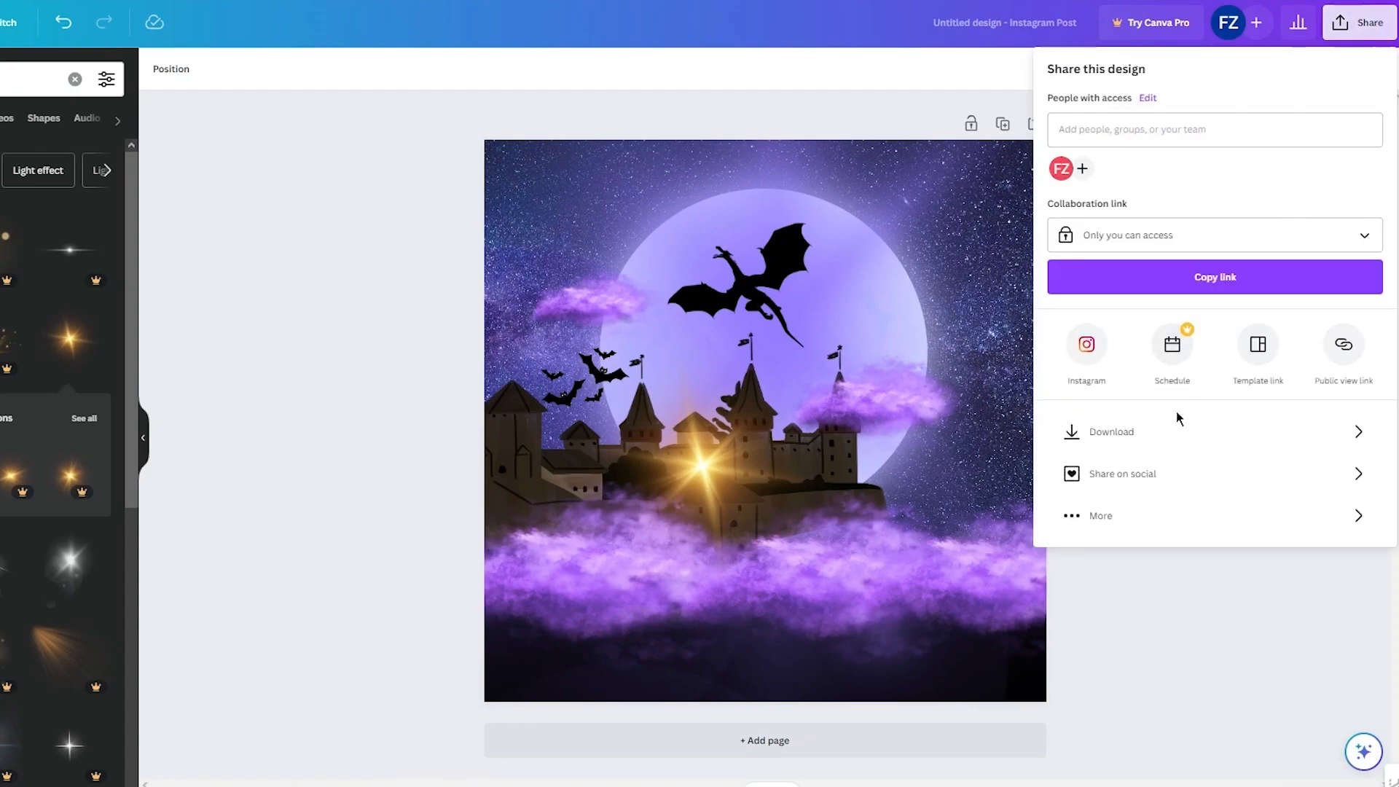
click(1174, 430)
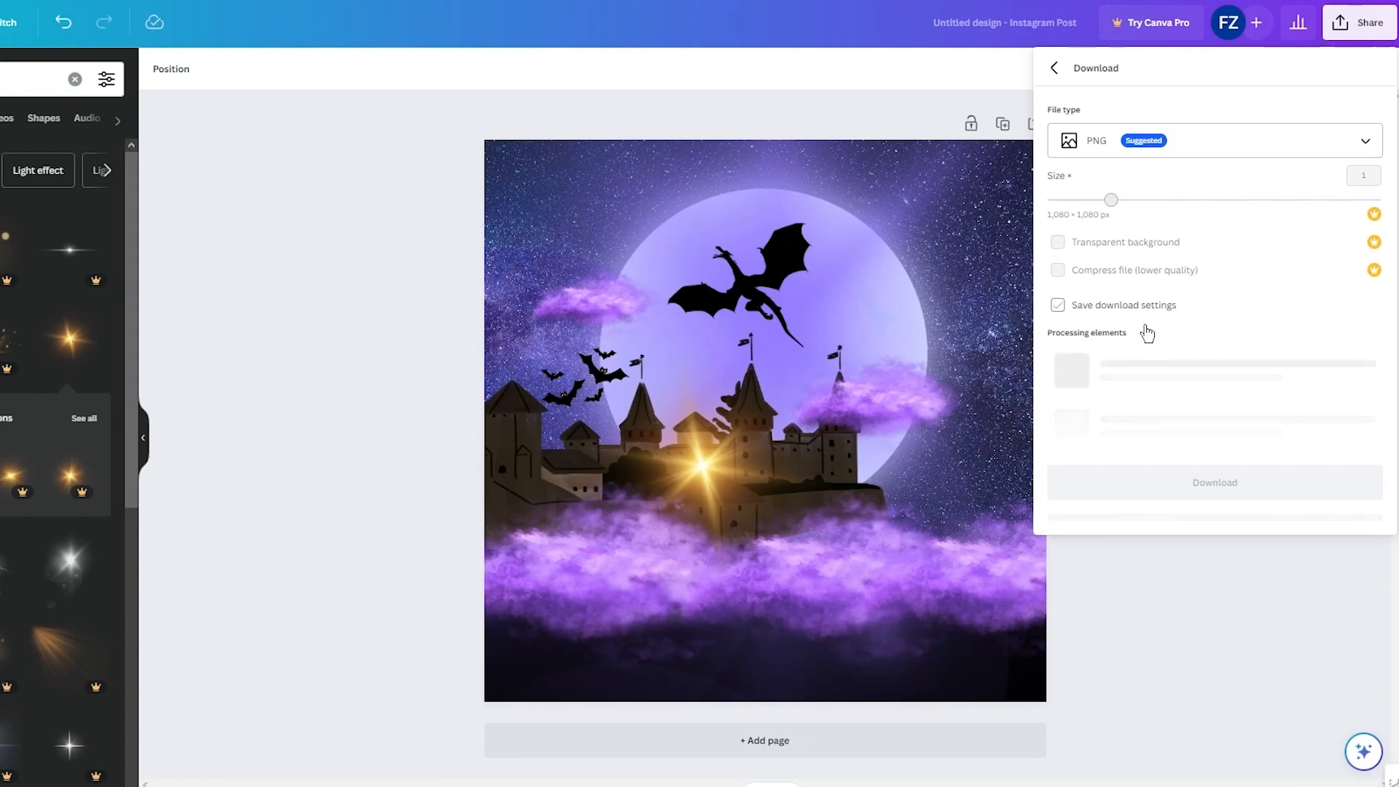
click(1222, 339)
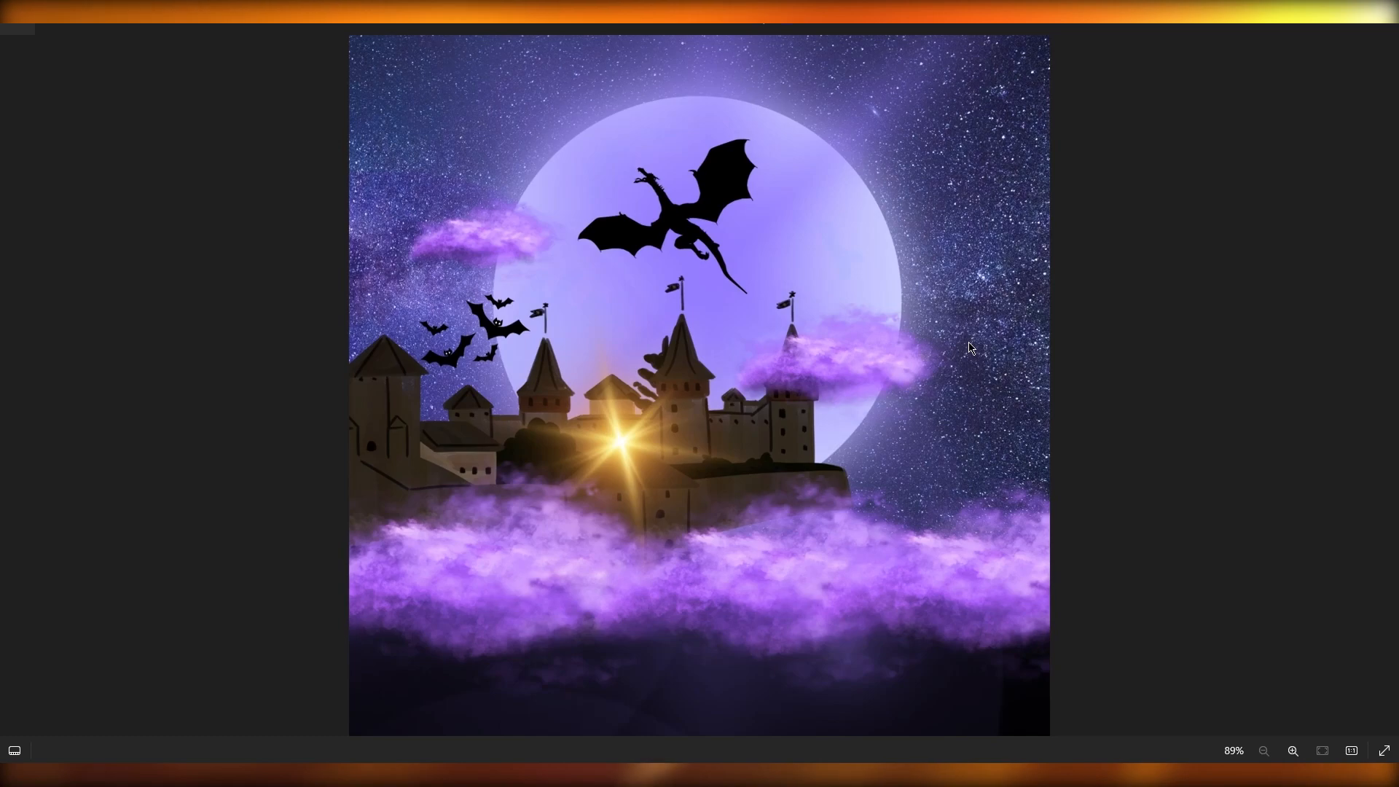
click(1381, 22)
click(1286, 299)
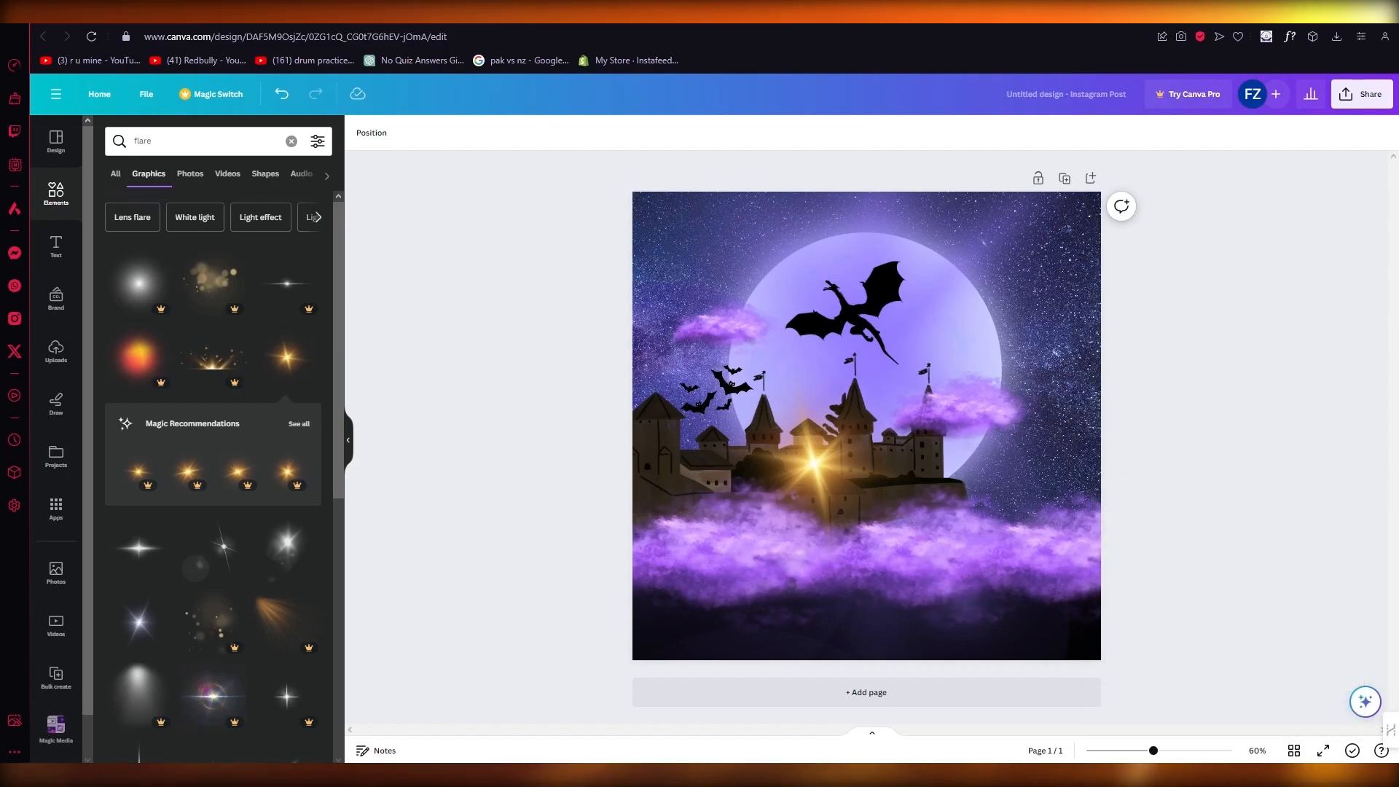